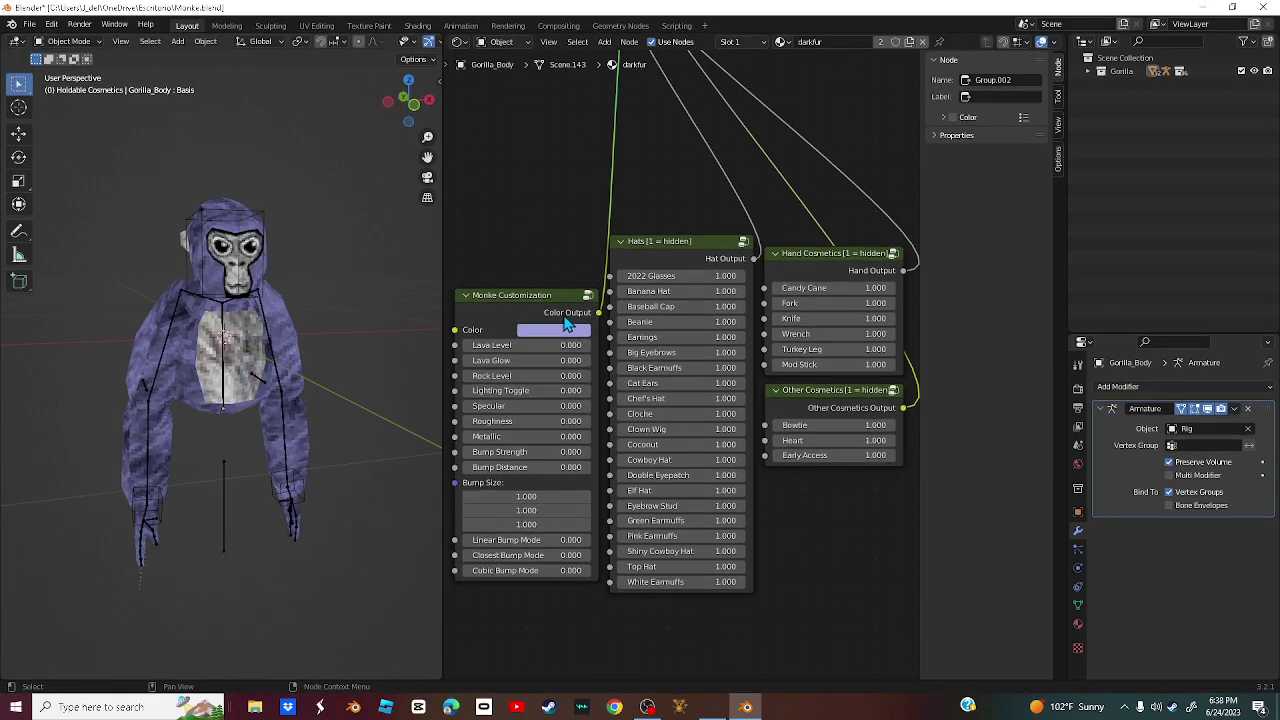
- Change the Monke Customization colour to a deep, saturated purple
left_click(582, 331)
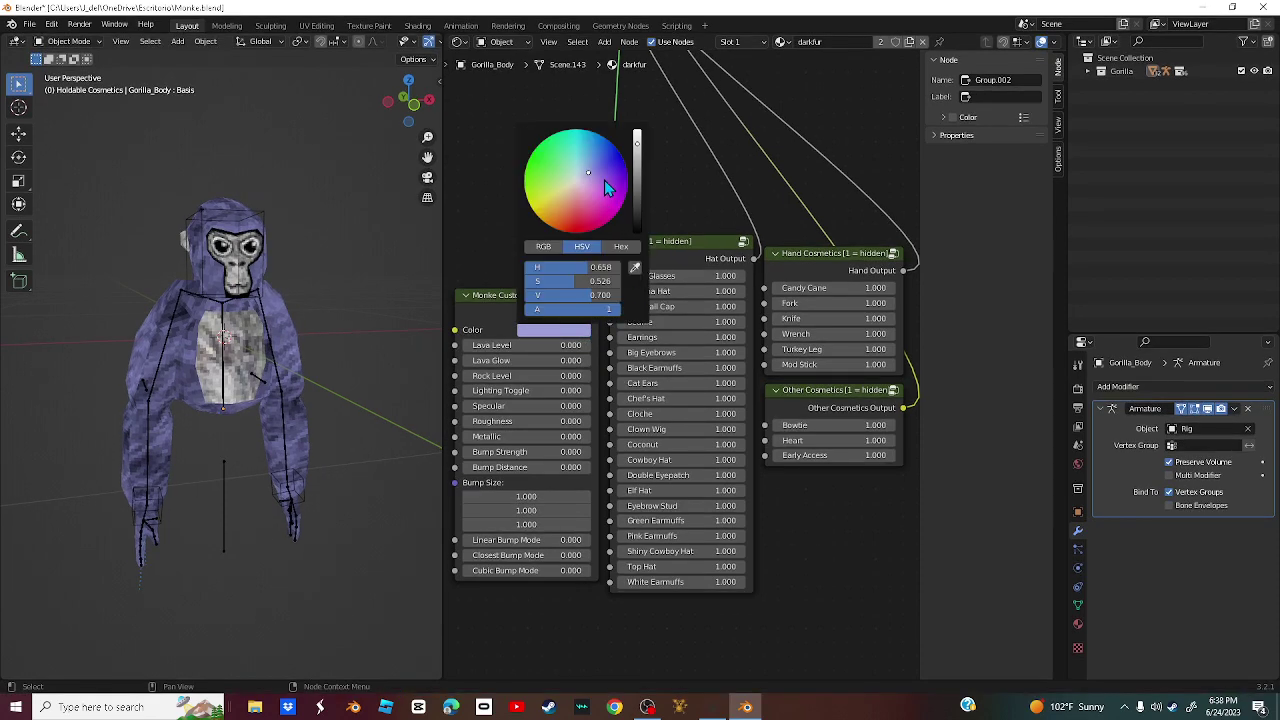
left_click_drag(604, 180, 616, 179)
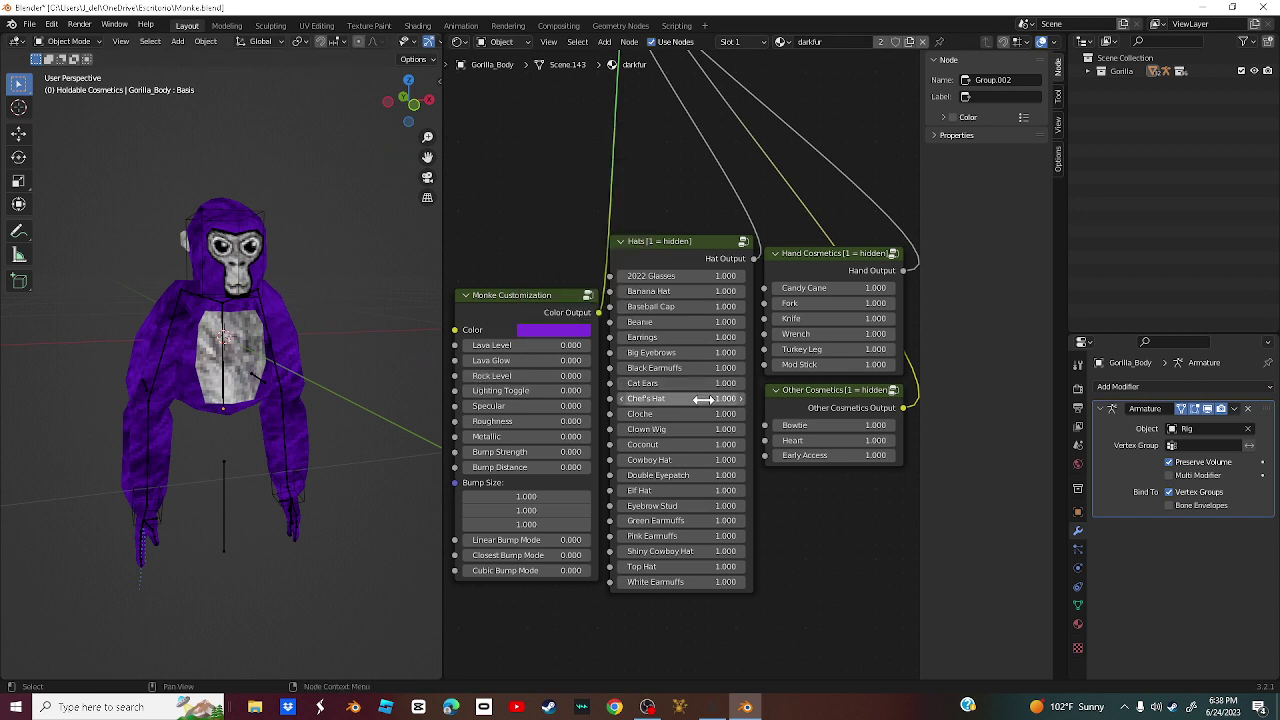
- Unhide the Top Hat and Turkey Leg cosmetics by setting both values to 0
left_click(705, 567)
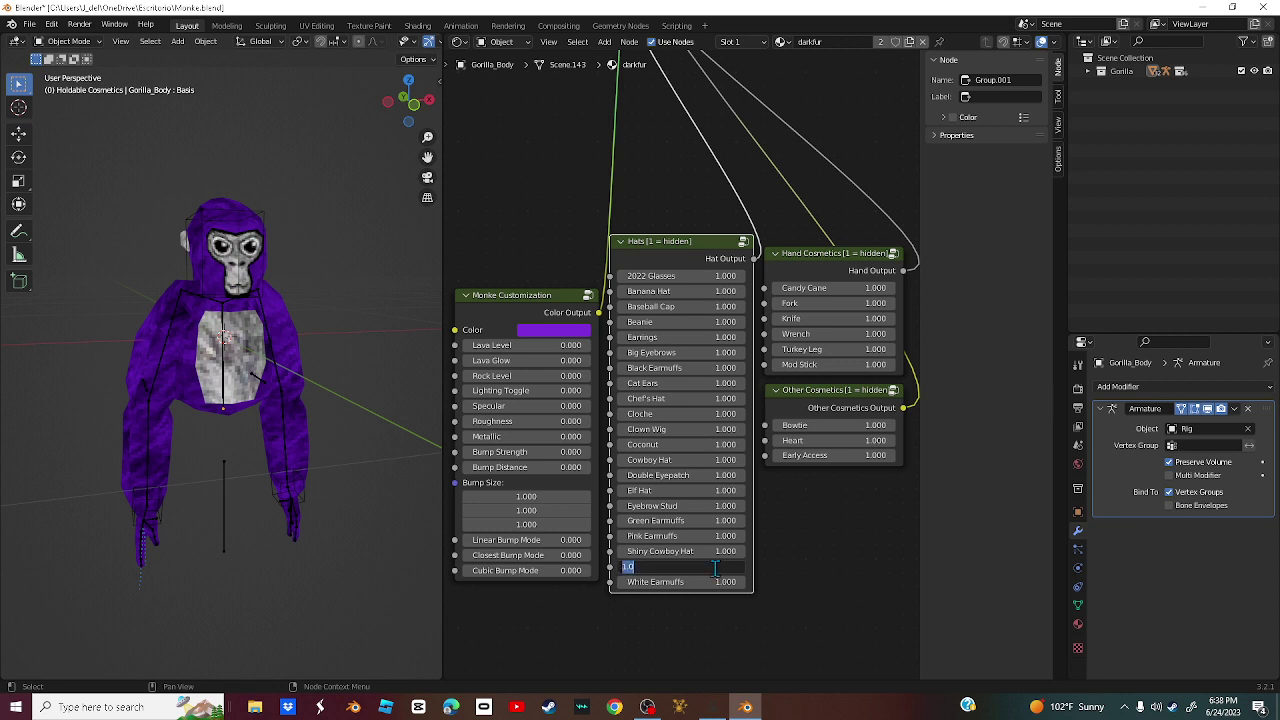
type("0")
key("Return")
left_click(868, 349)
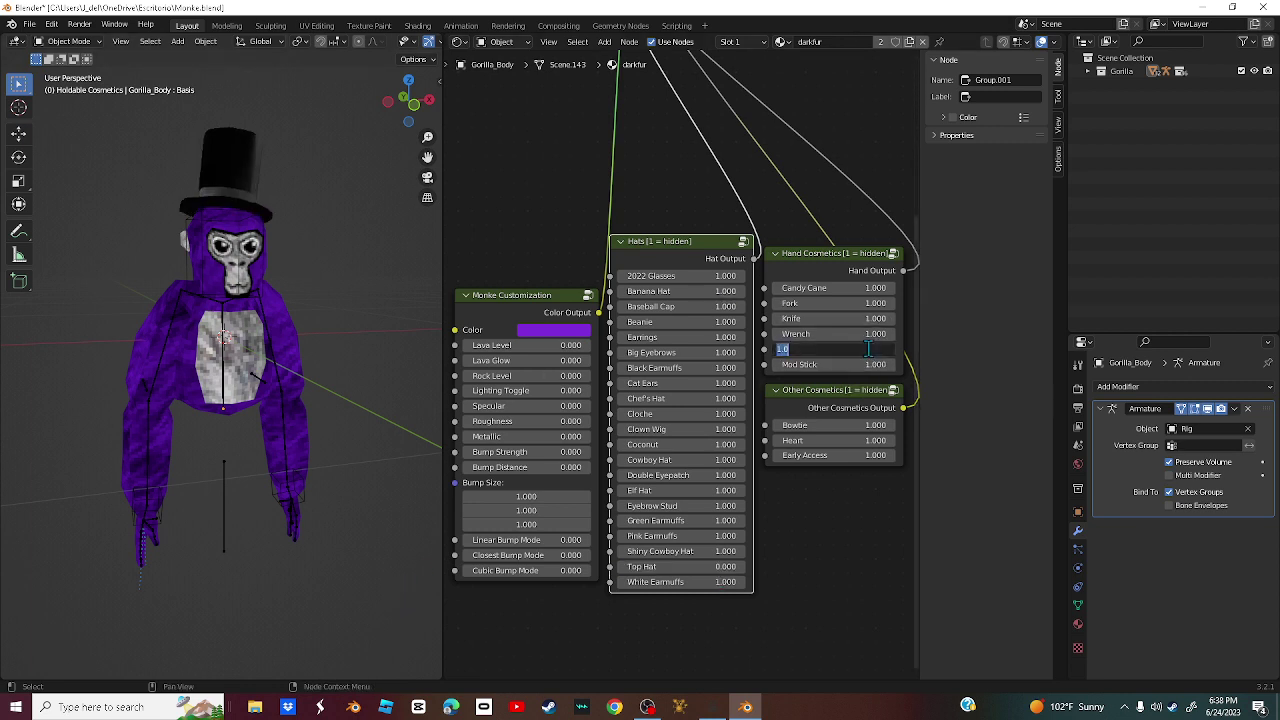
key("Return")
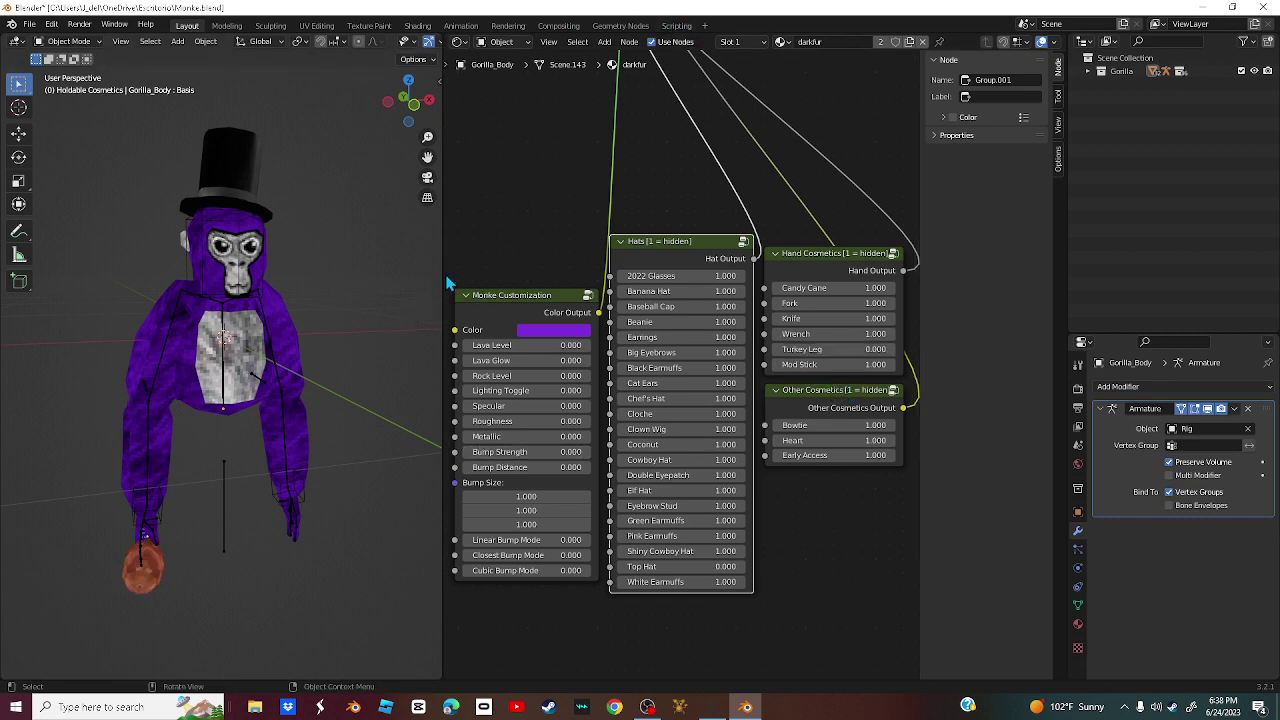
- Widen the 3D viewport, switch it to front view and put the gorilla's rig into Pose Mode
left_click_drag(441, 275, 818, 223)
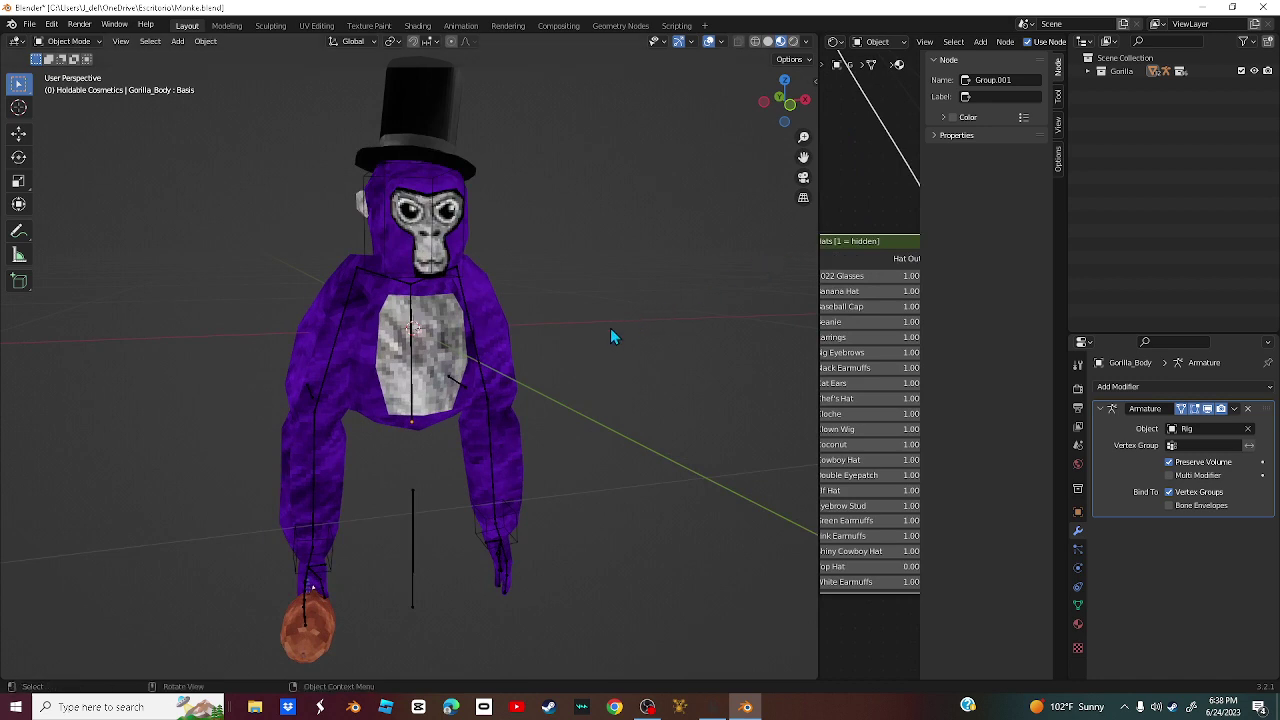
scroll(608, 335, "down", 4)
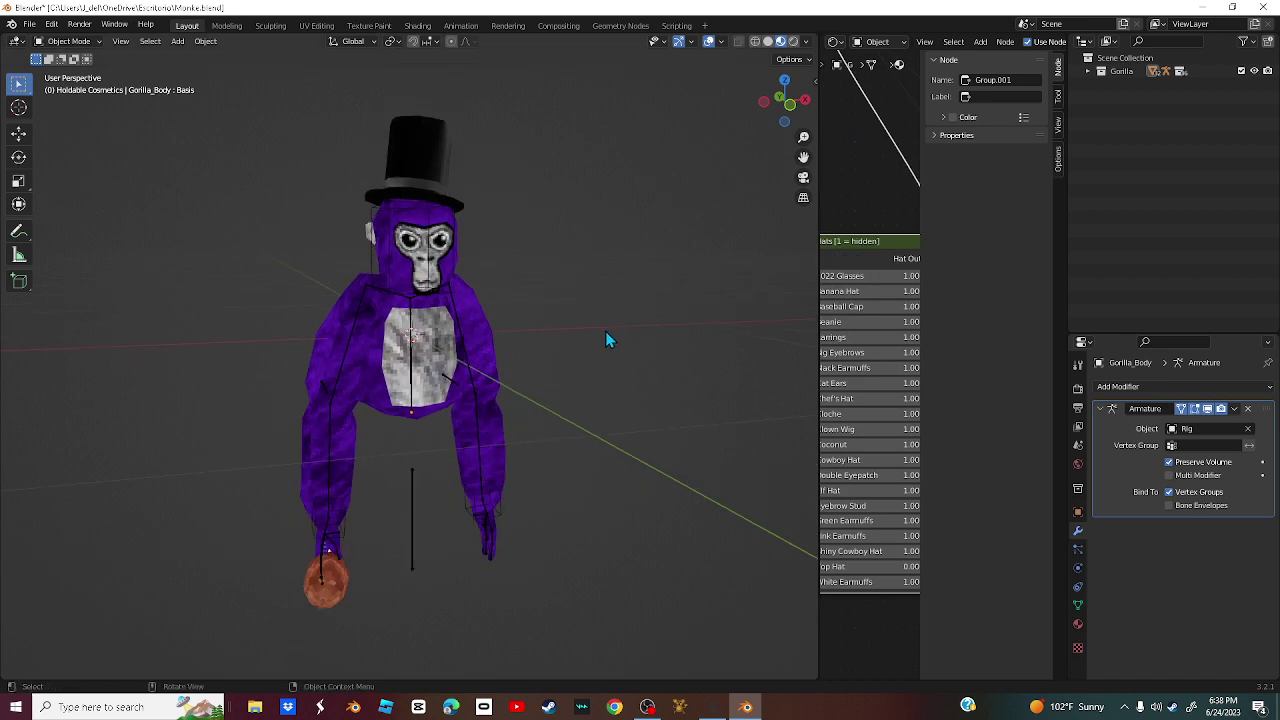
left_click(787, 106)
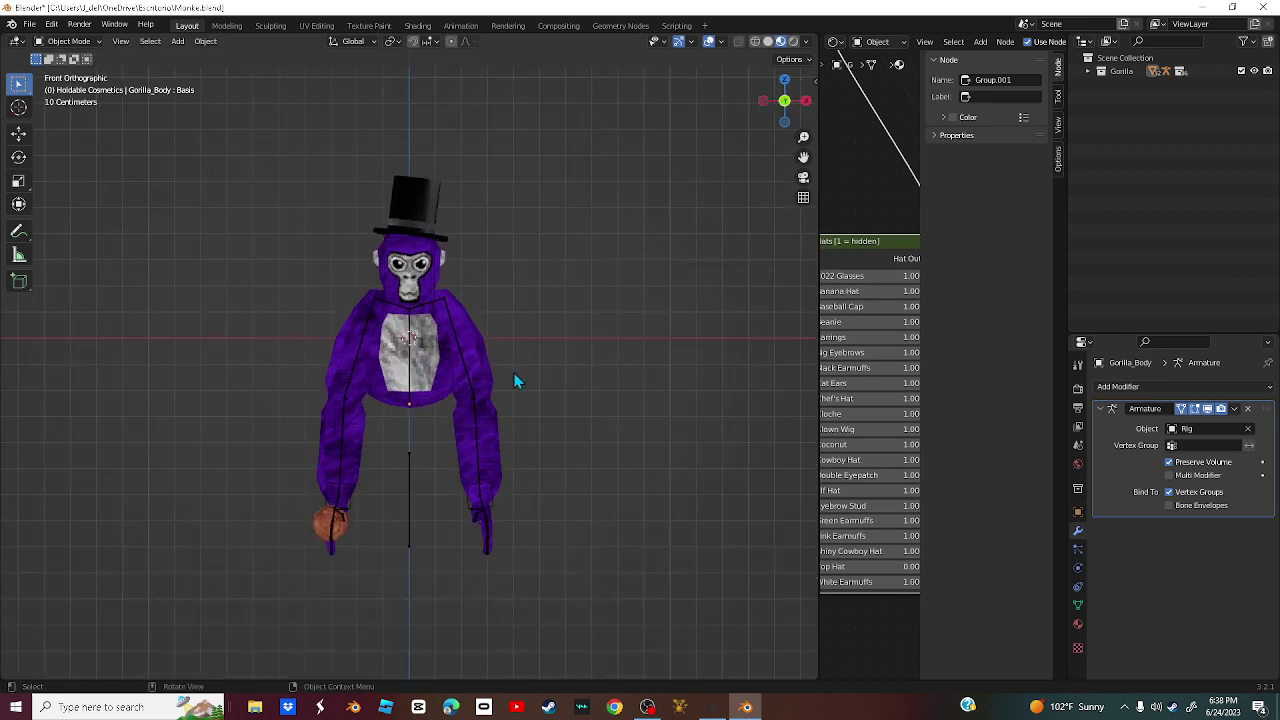
left_click(409, 325)
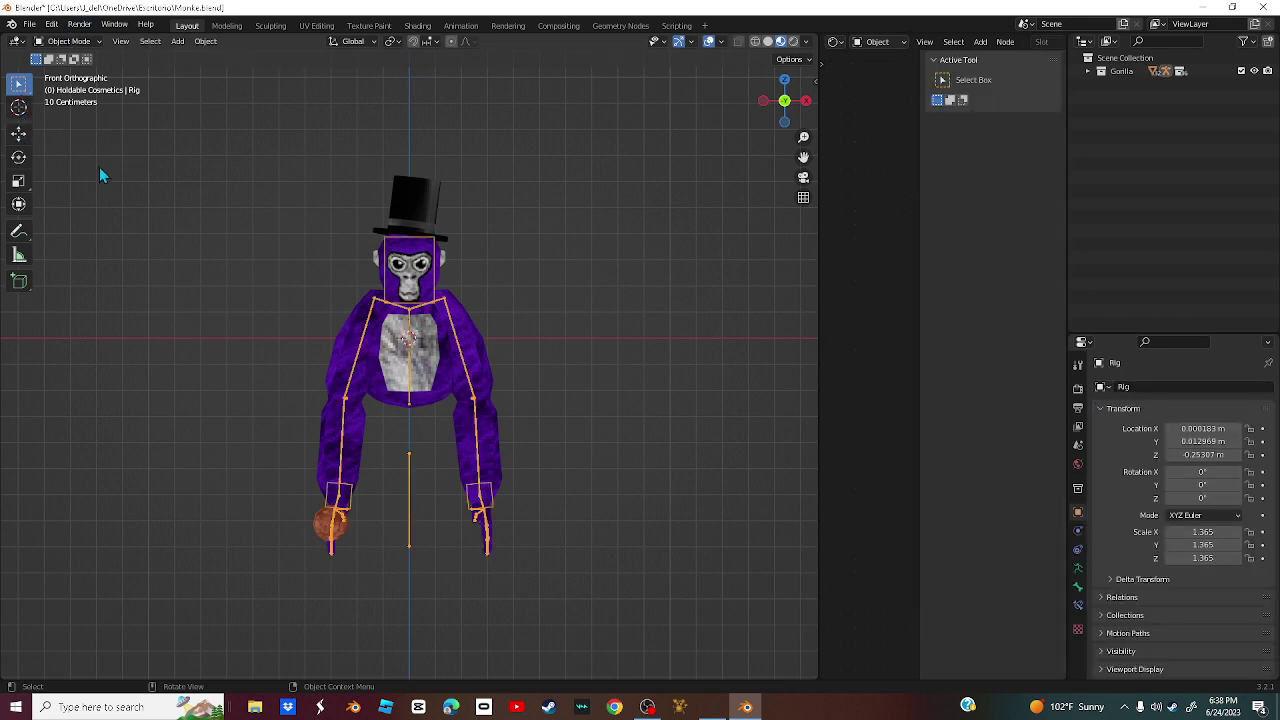
left_click(55, 42)
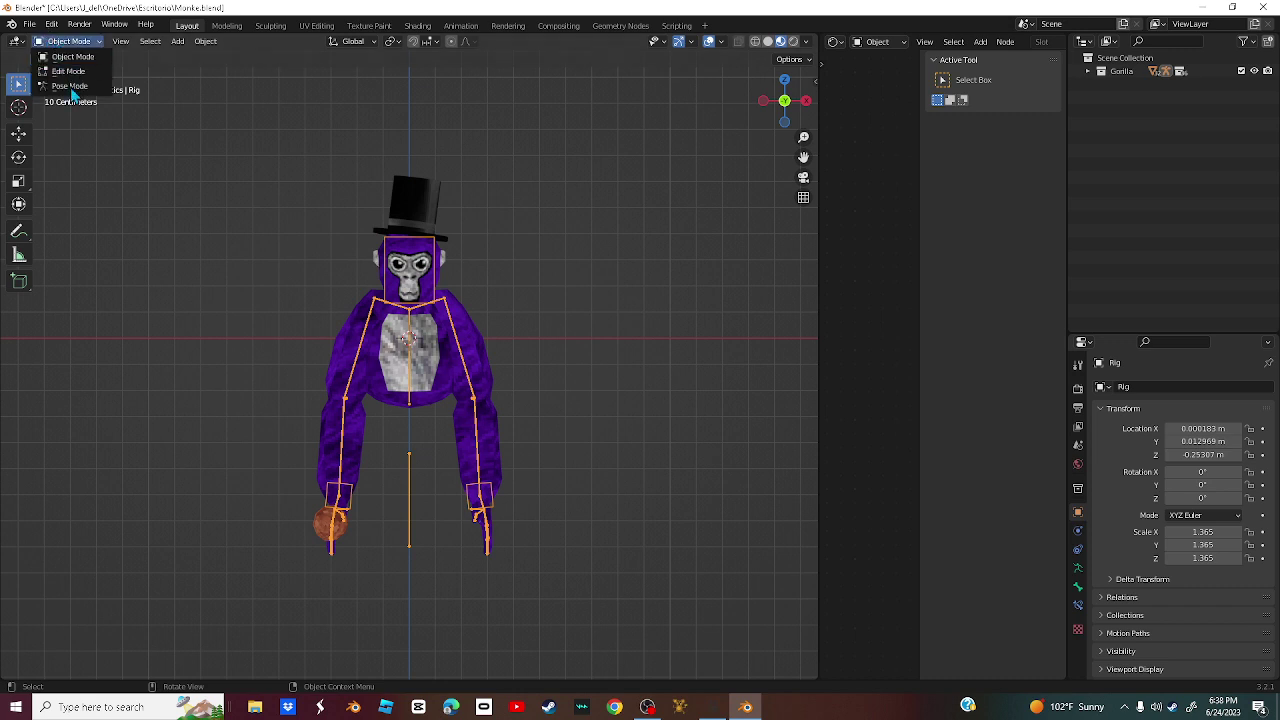
left_click(66, 87)
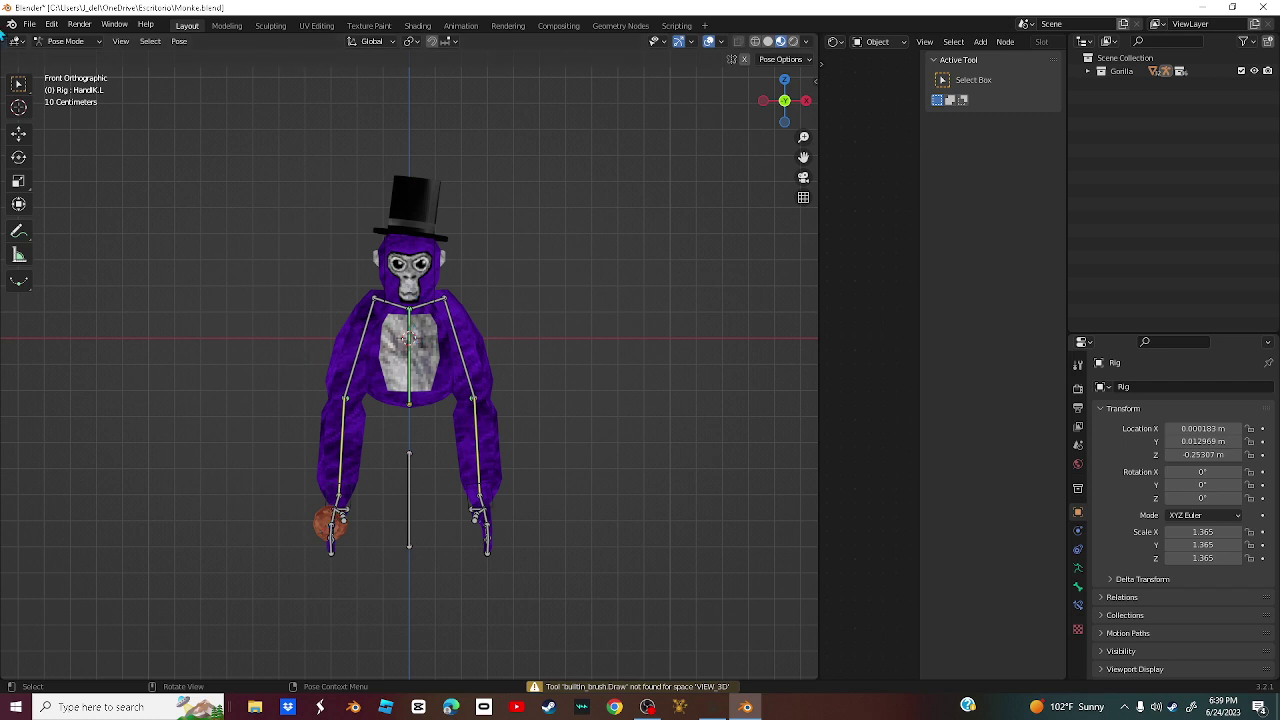
- Move the HandIK.L bone slightly outward from the body in front view
left_click(18, 133)
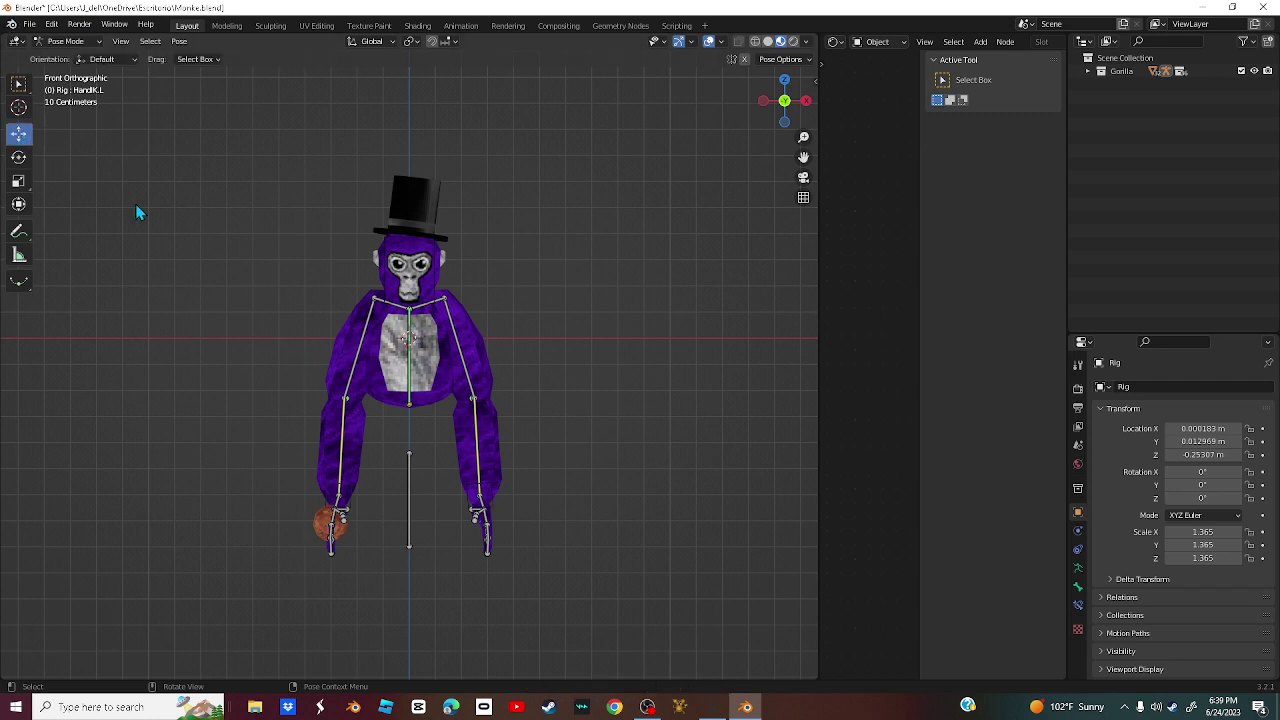
left_click(324, 506)
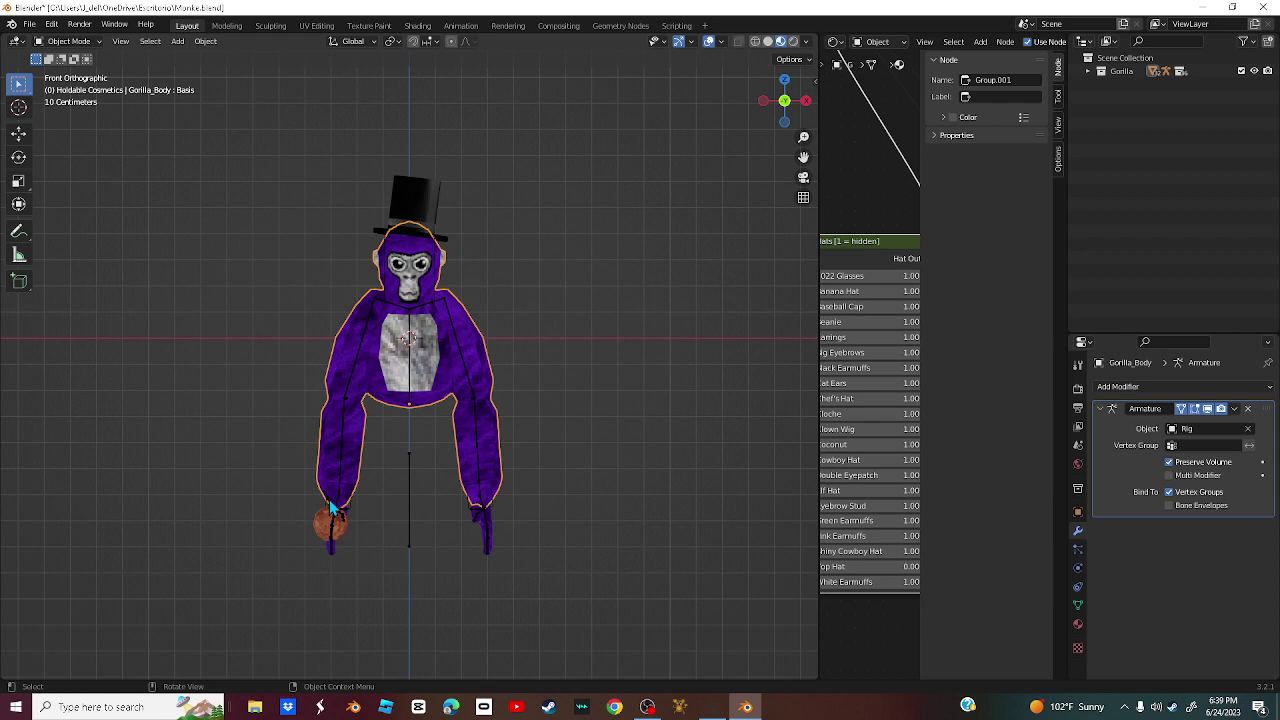
key("ctrl+z")
key("g")
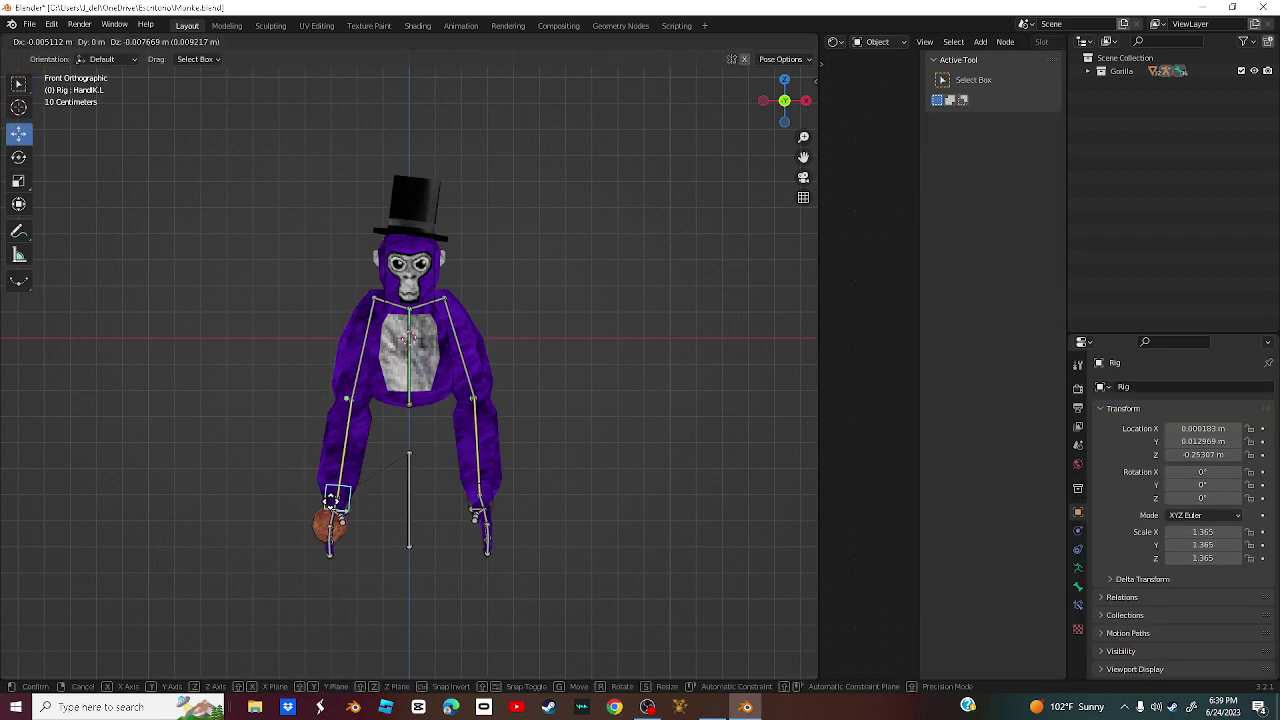
left_click(326, 510)
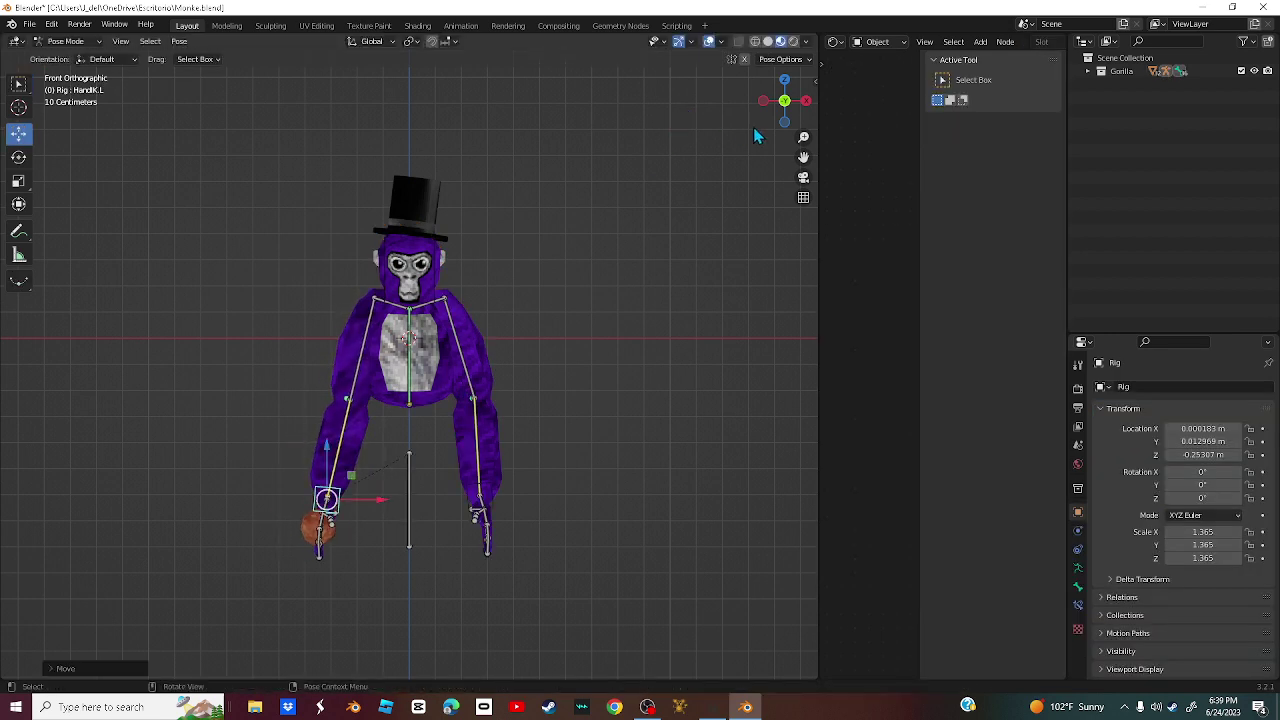
- In left side view, raise HandIK.L forward to chest height, about -0.73 m in Y and 0.69 m in Z
left_click(763, 101)
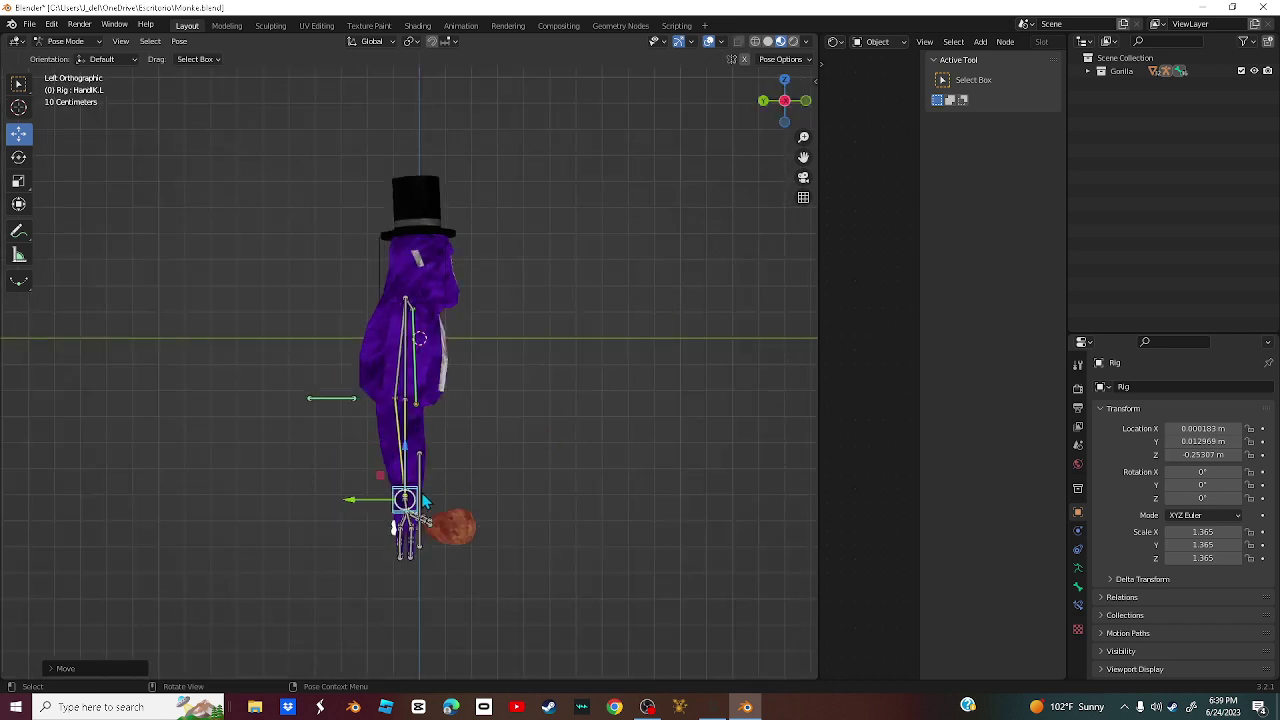
key("g")
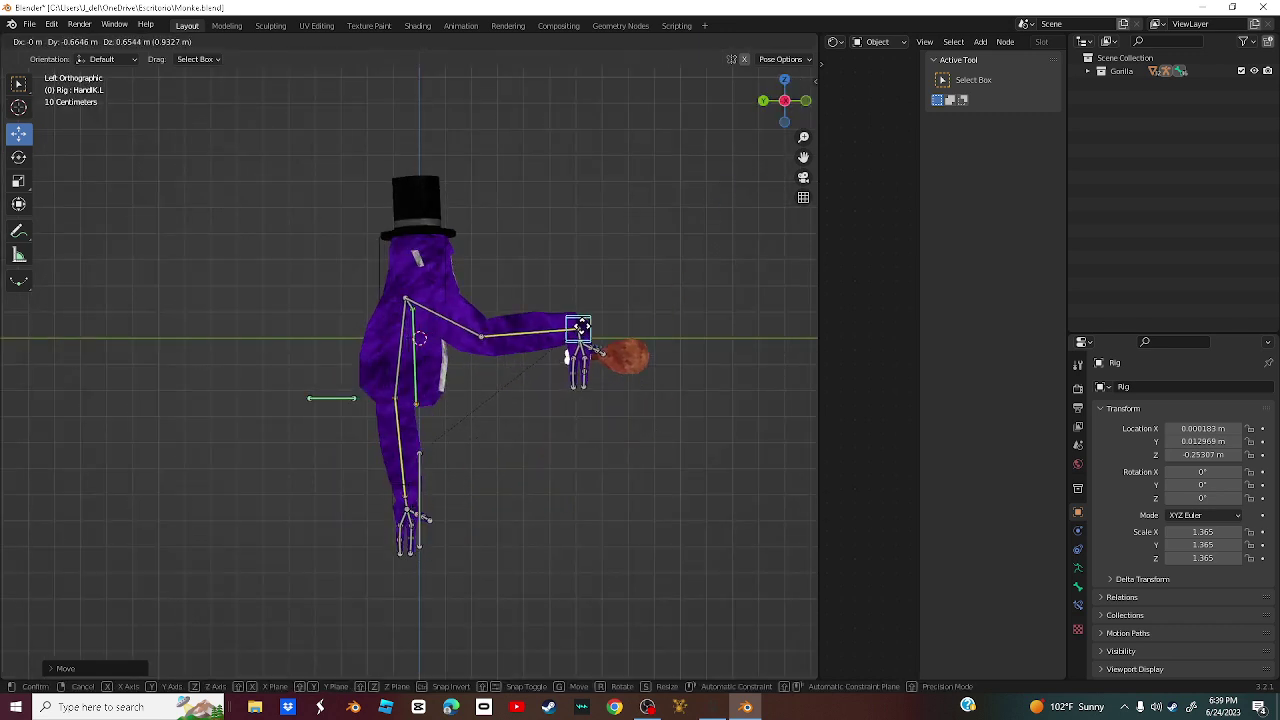
left_click(595, 320)
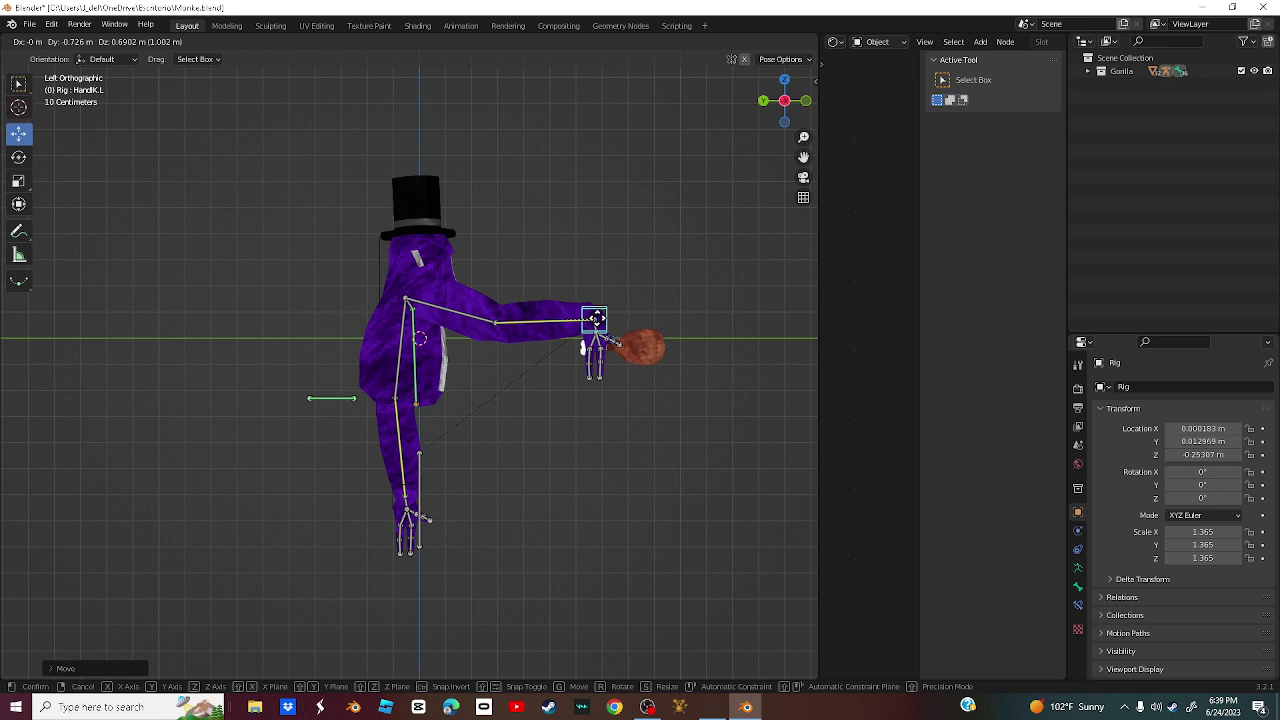
left_click(806, 101)
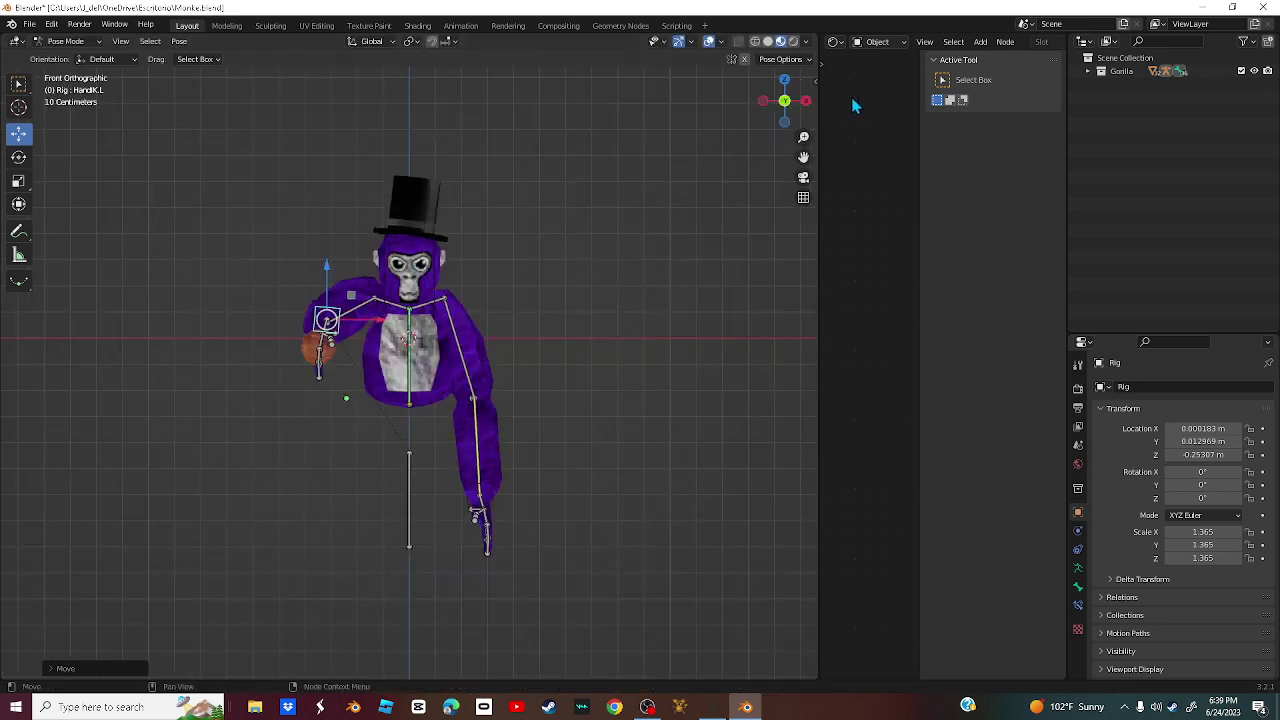
- Rotate HandIK.L so the fingers point forward and the turkey leg stands upright, and deselect the bone
scroll(597, 223, "up", 2)
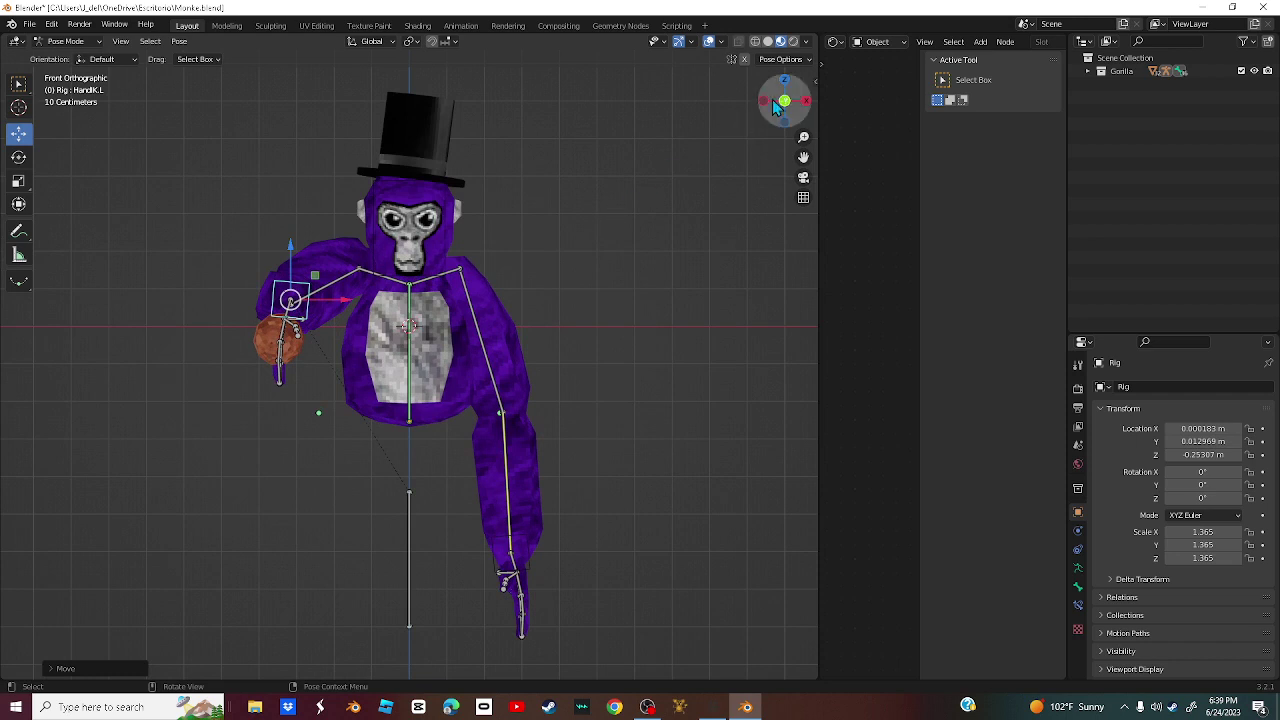
left_click_drag(777, 107, 777, 107)
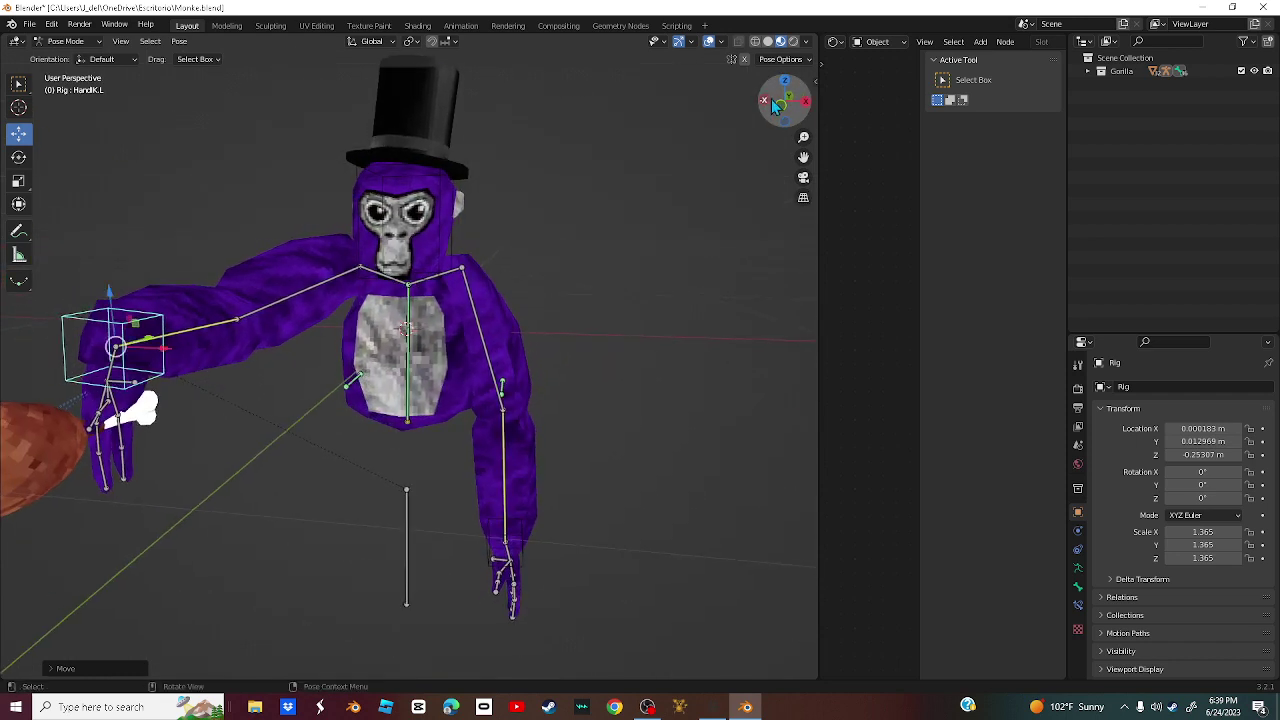
middle_click_drag(422, 271, 388, 292)
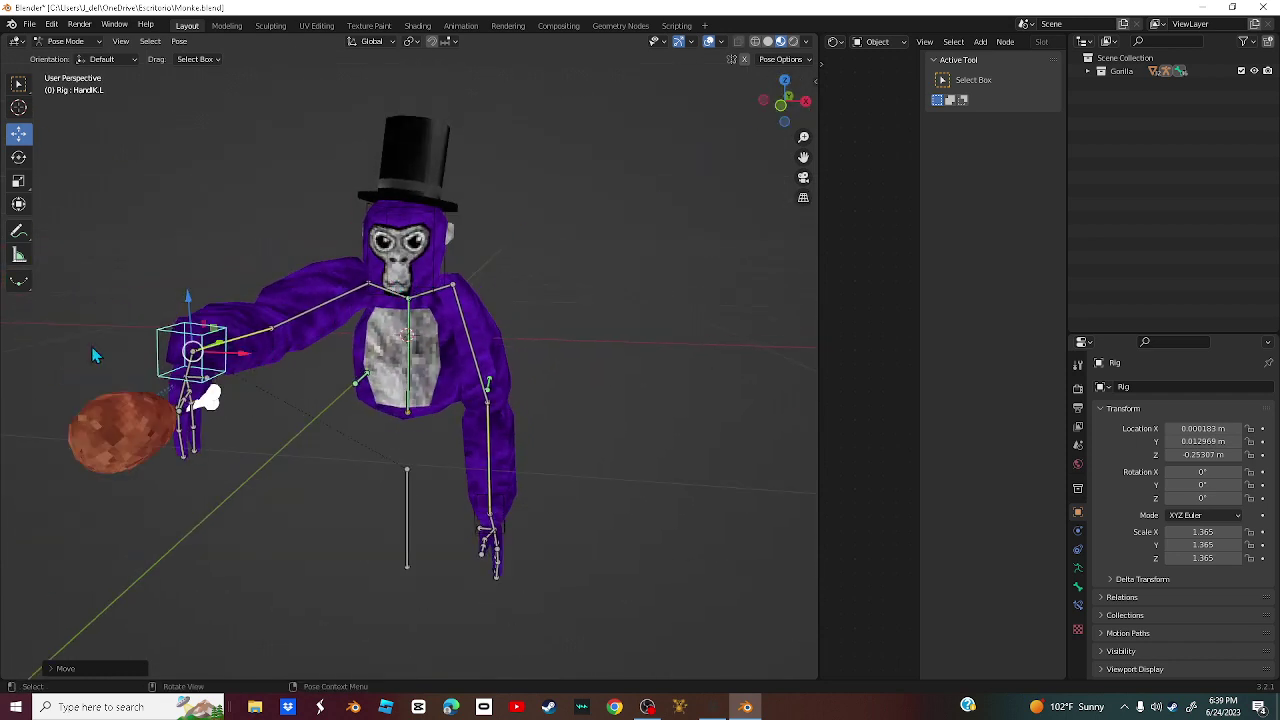
left_click(18, 157)
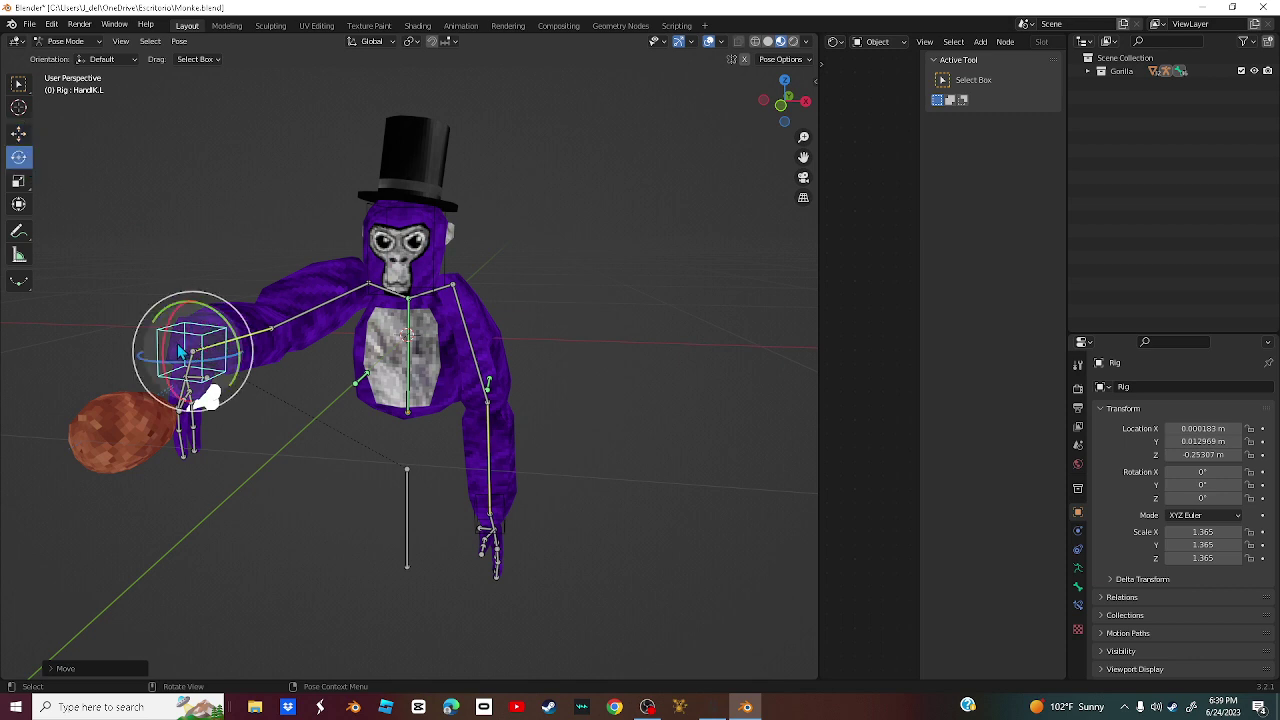
left_click_drag(168, 356, 217, 252)
left_click(346, 516)
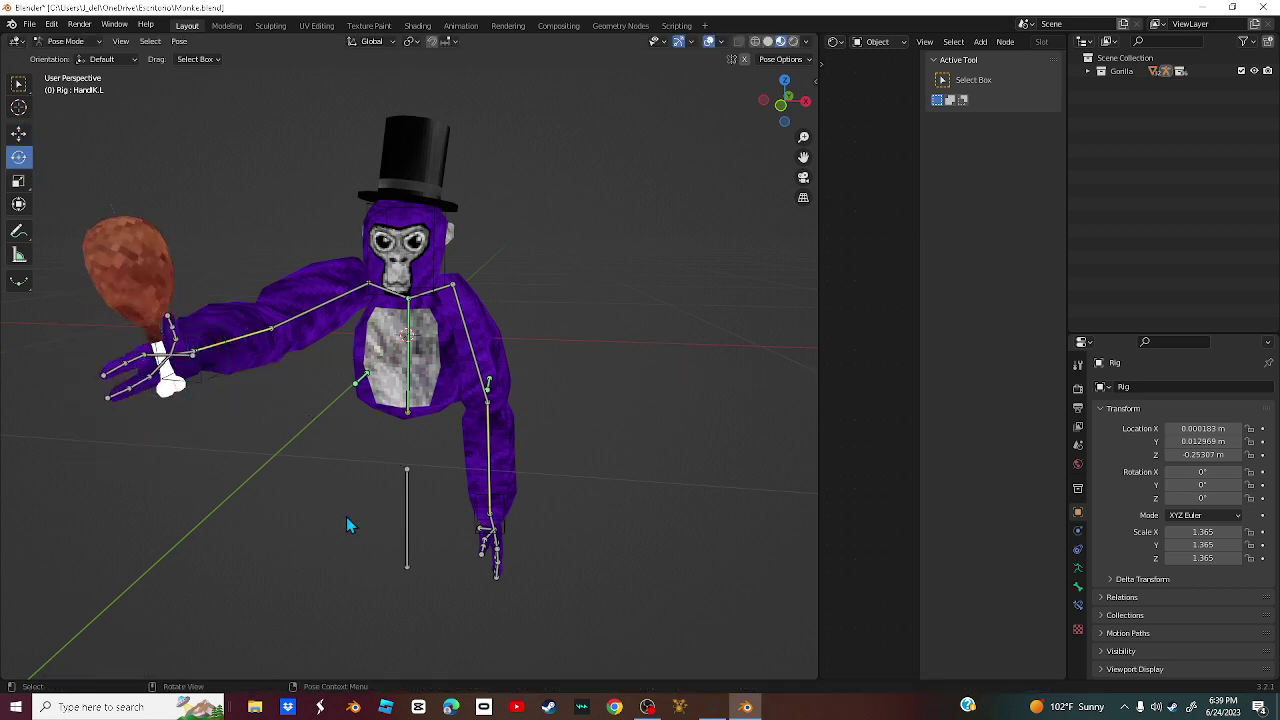
- Move the HandIK.R bone up and outward so the empty-handed arm is raised above the head
left_click(497, 520)
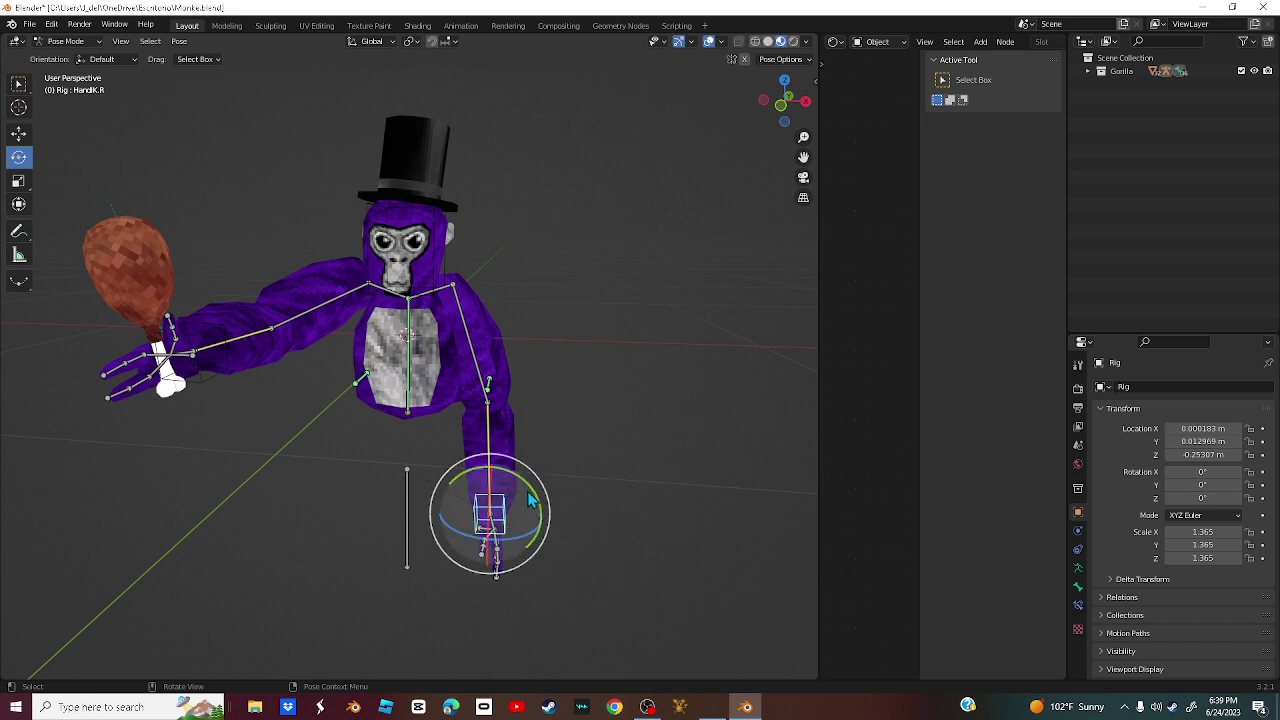
left_click(18, 133)
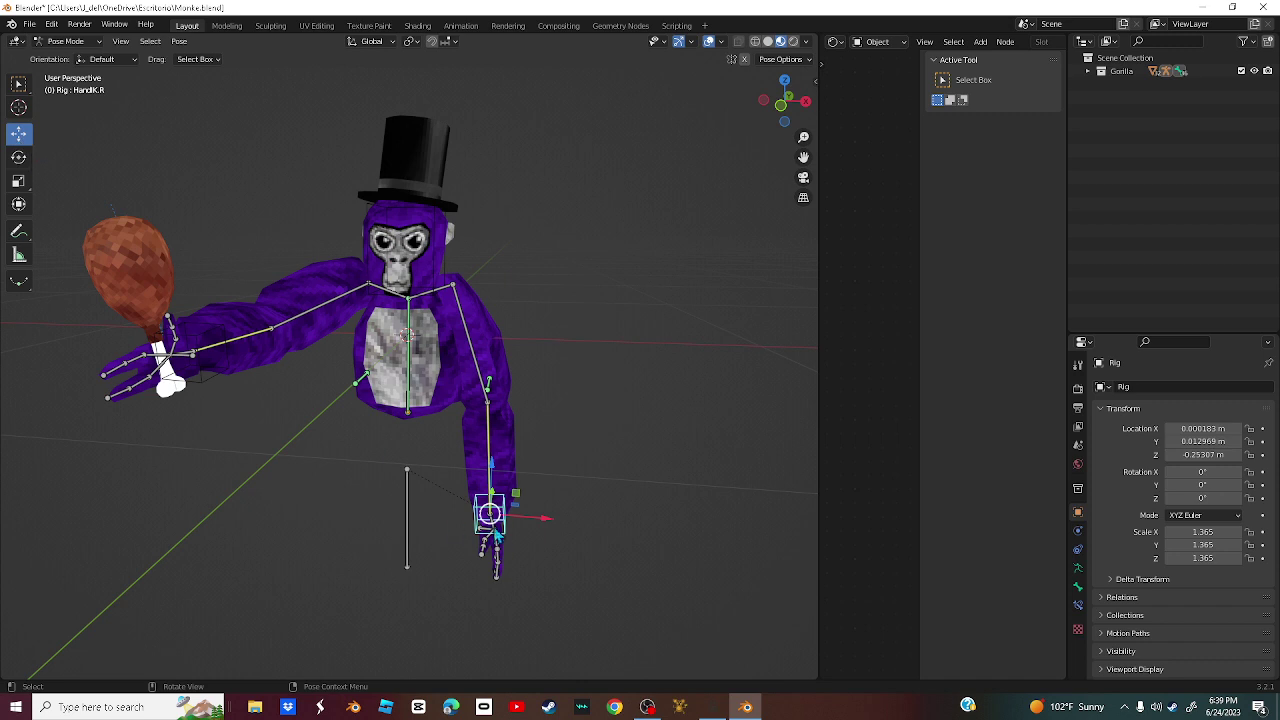
key("g")
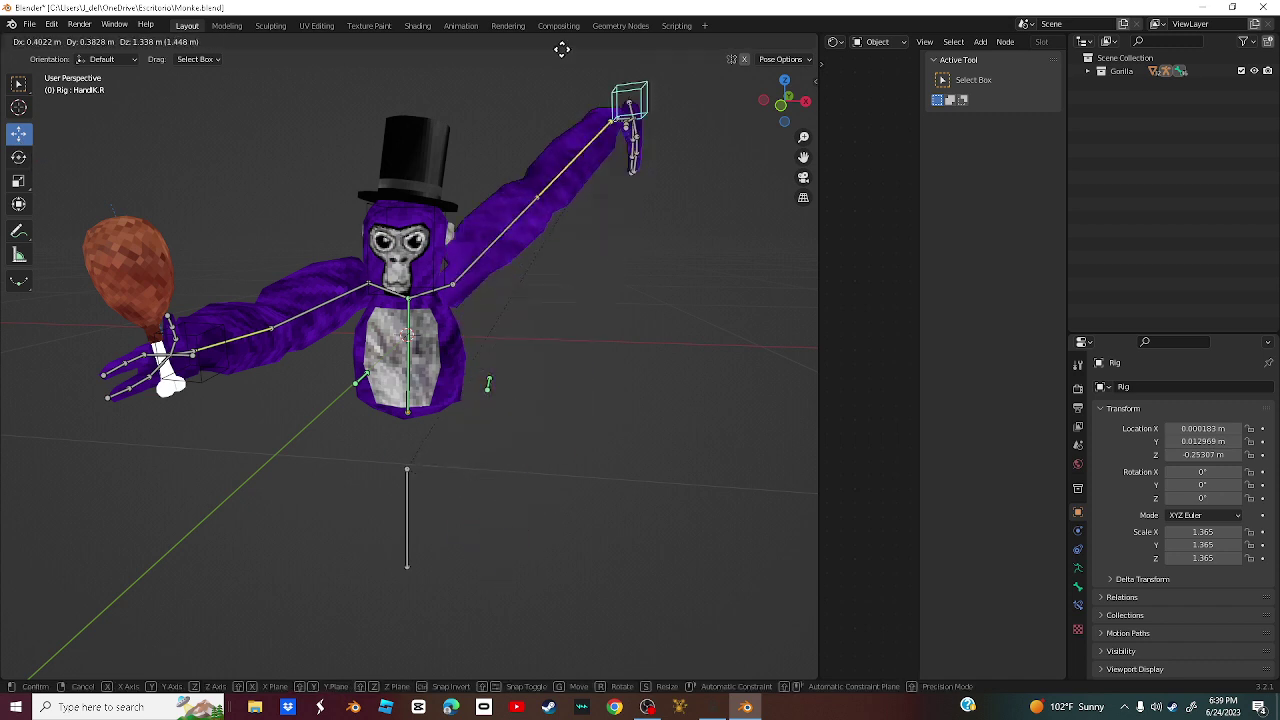
left_click(537, 93)
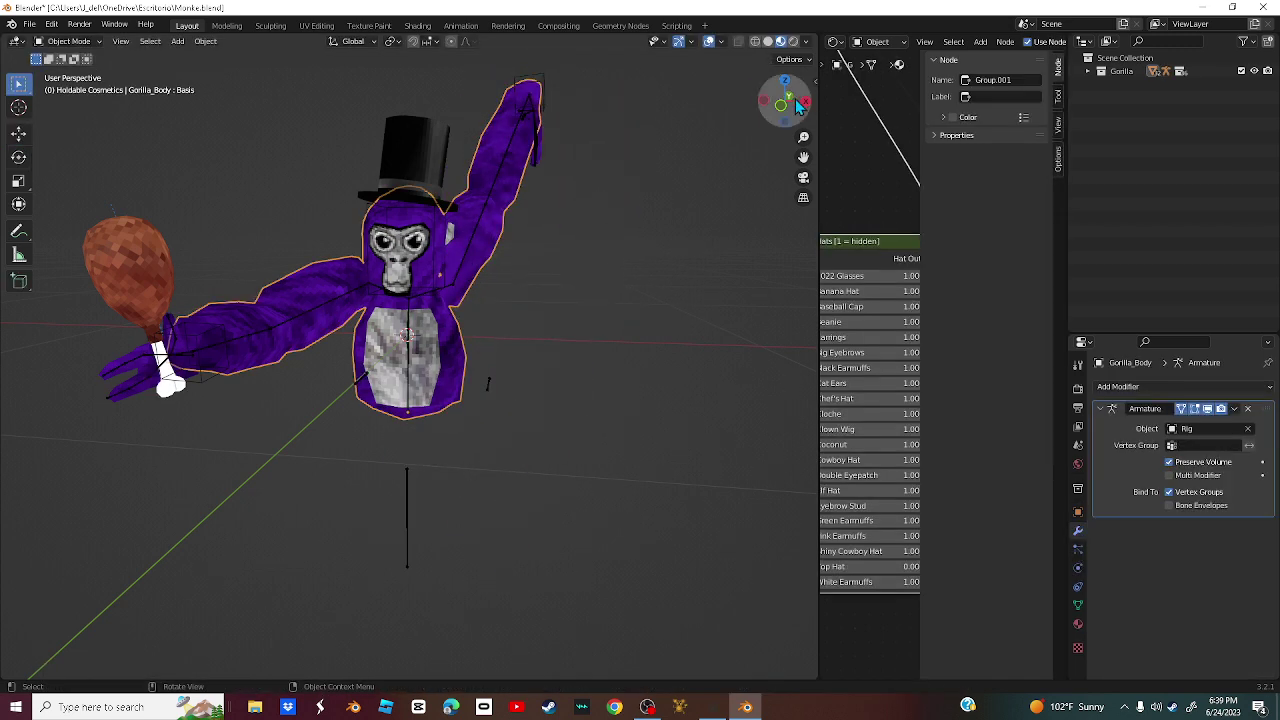
- In right side view, move HandIK.R forward so the raised hand sits slightly in front of the head
left_click(795, 99)
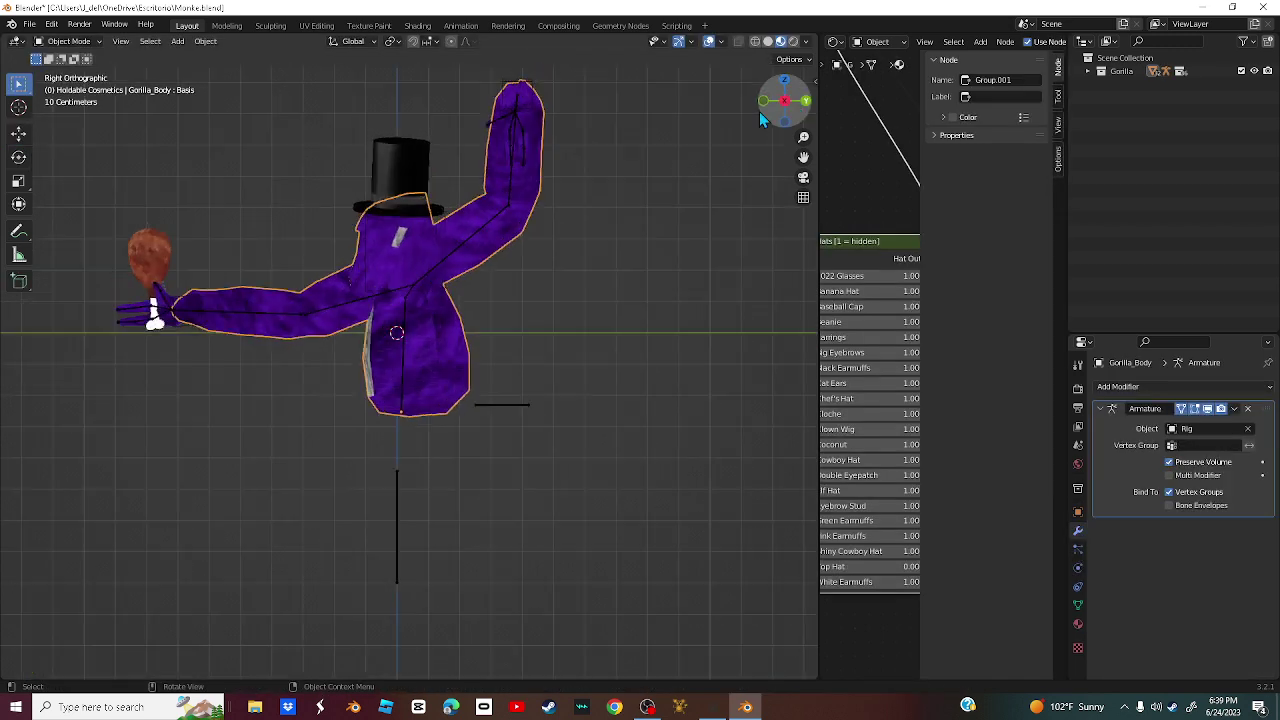
left_click(522, 116, "shift")
left_click(517, 100)
key("ctrl+Tab")
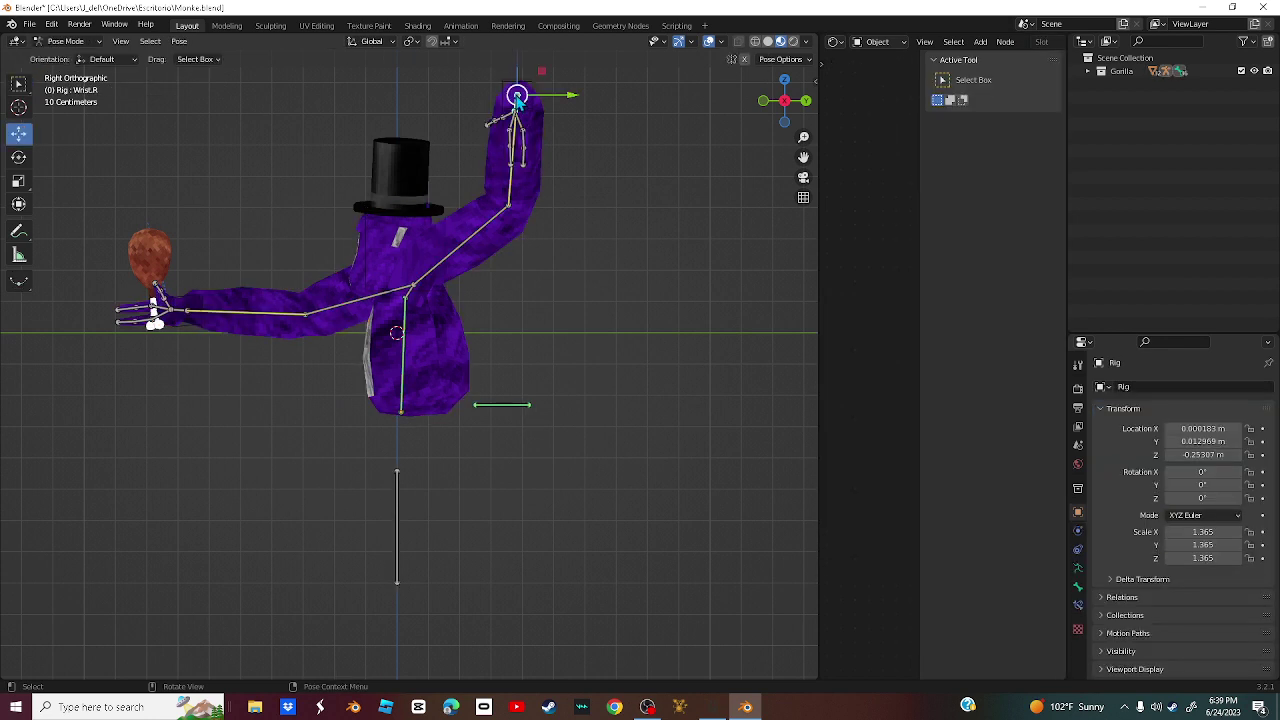
mouse_move(517, 97)
left_mouse_down()
mouse_move(445, 88)
mouse_move(517, 97)
left_mouse_up()
left_click(528, 95)
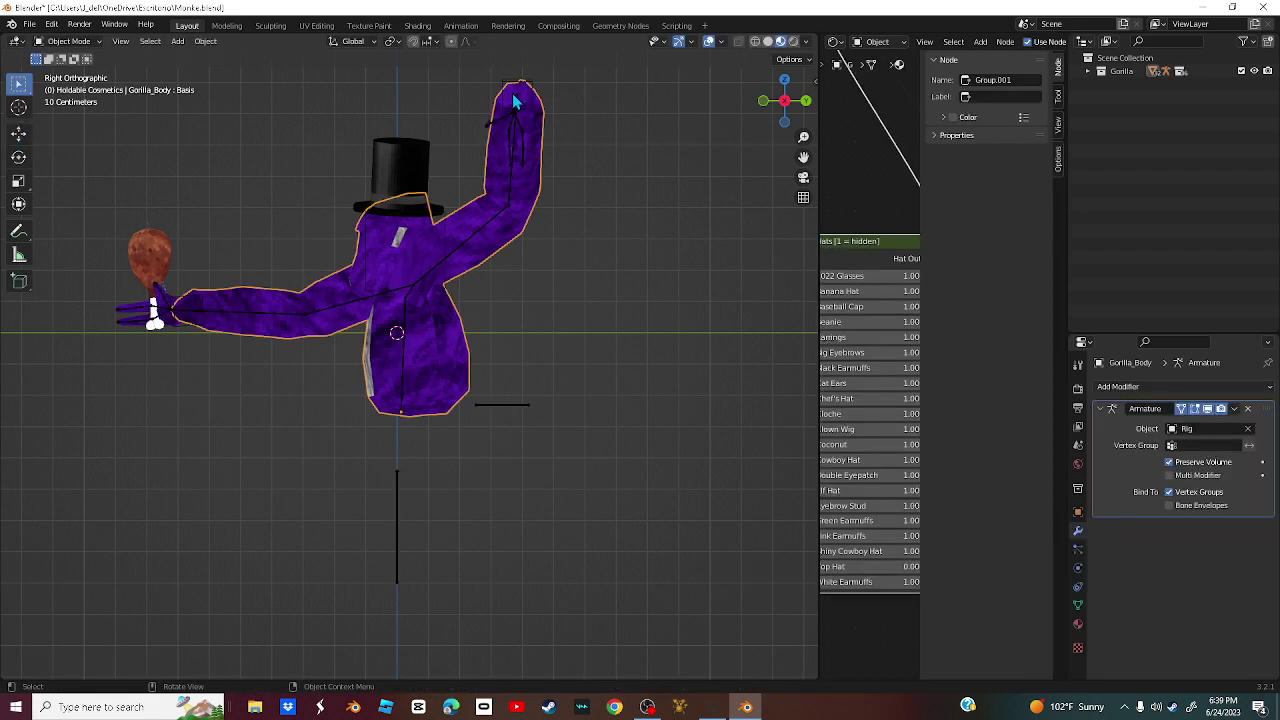
left_click_drag(531, 94, 368, 84)
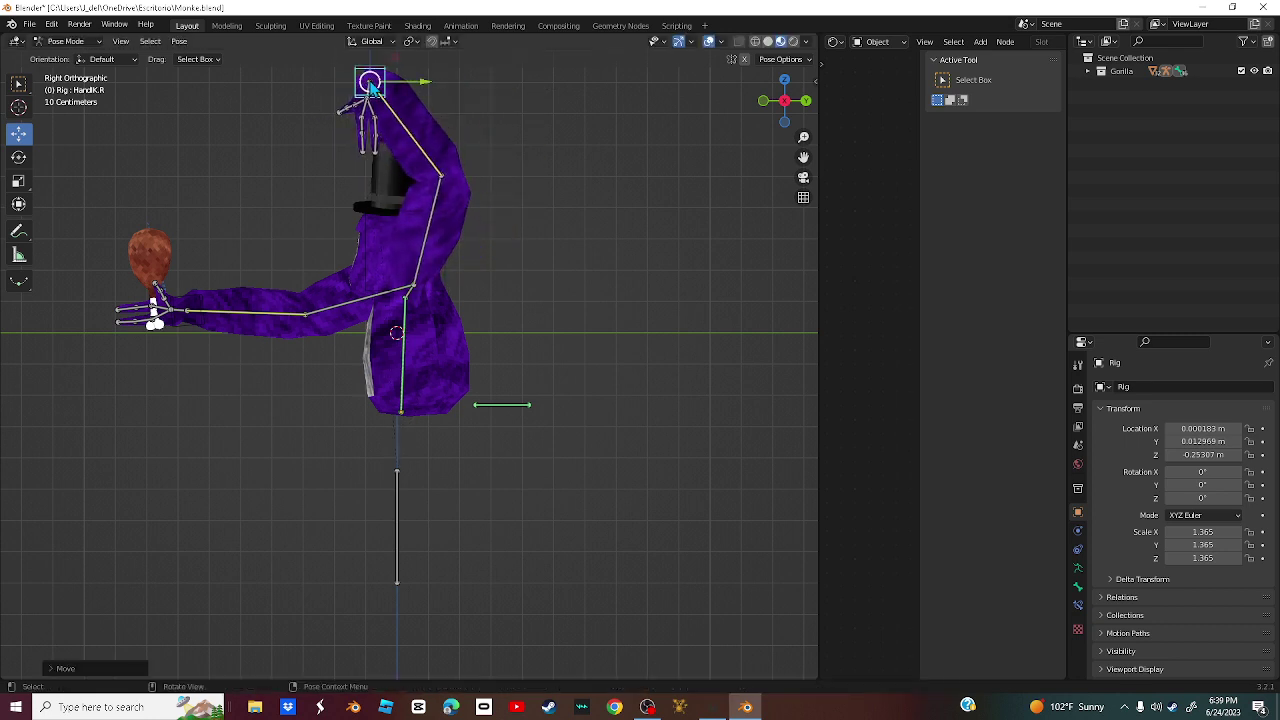
- Inspect the raised arm's pose from the front, from above and at an angle
left_click_drag(784, 106, 786, 113)
left_click(786, 113)
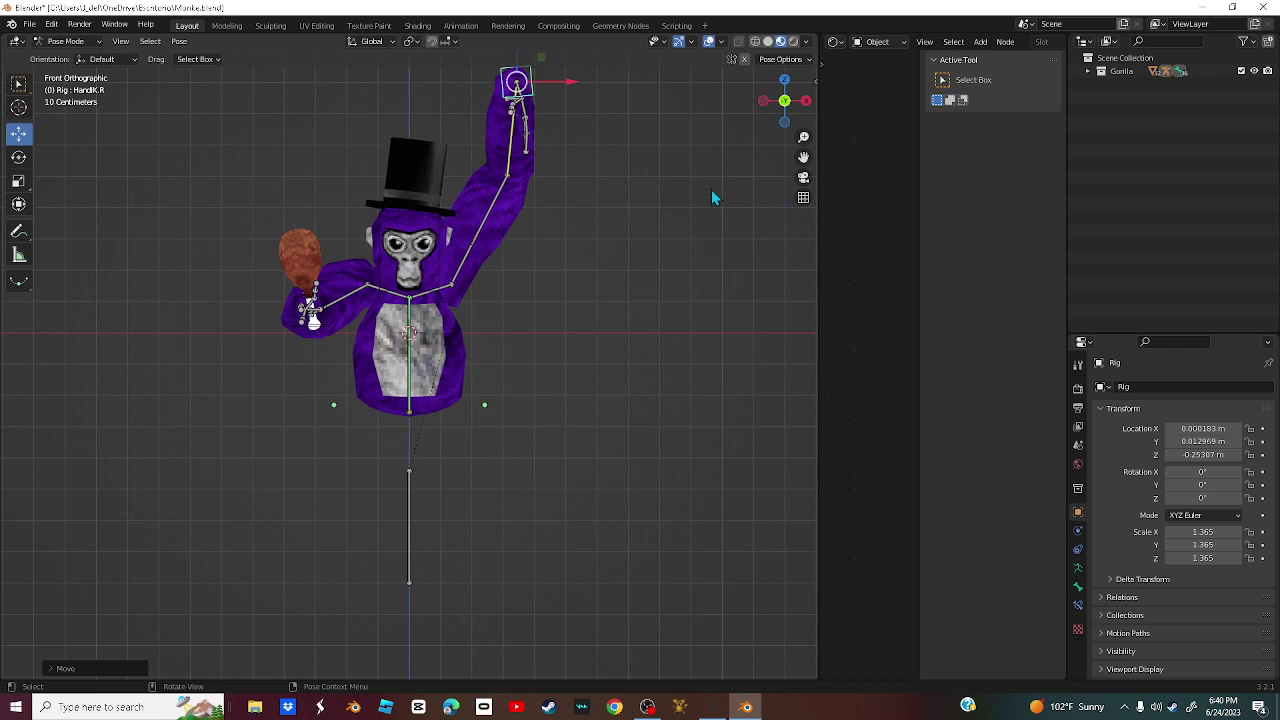
left_click(786, 82)
scroll(620, 364, "up", 1)
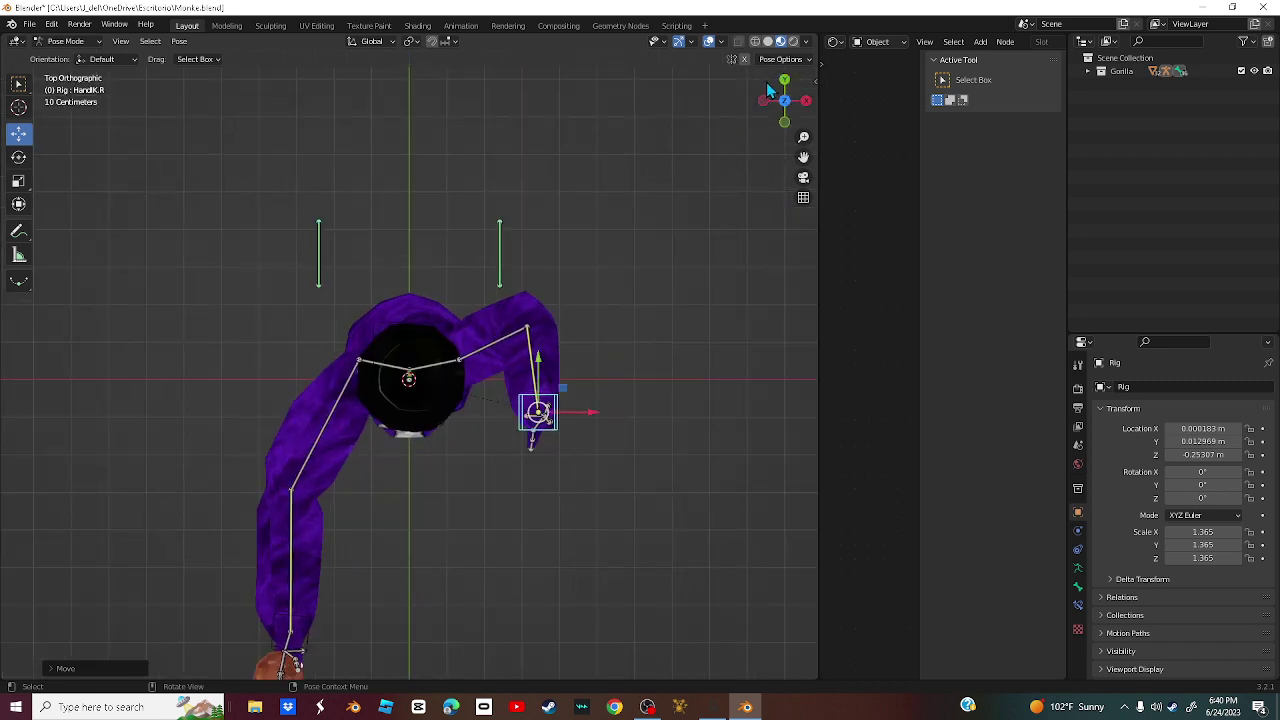
left_click_drag(768, 90, 783, 124)
scroll(705, 174, "down", 3)
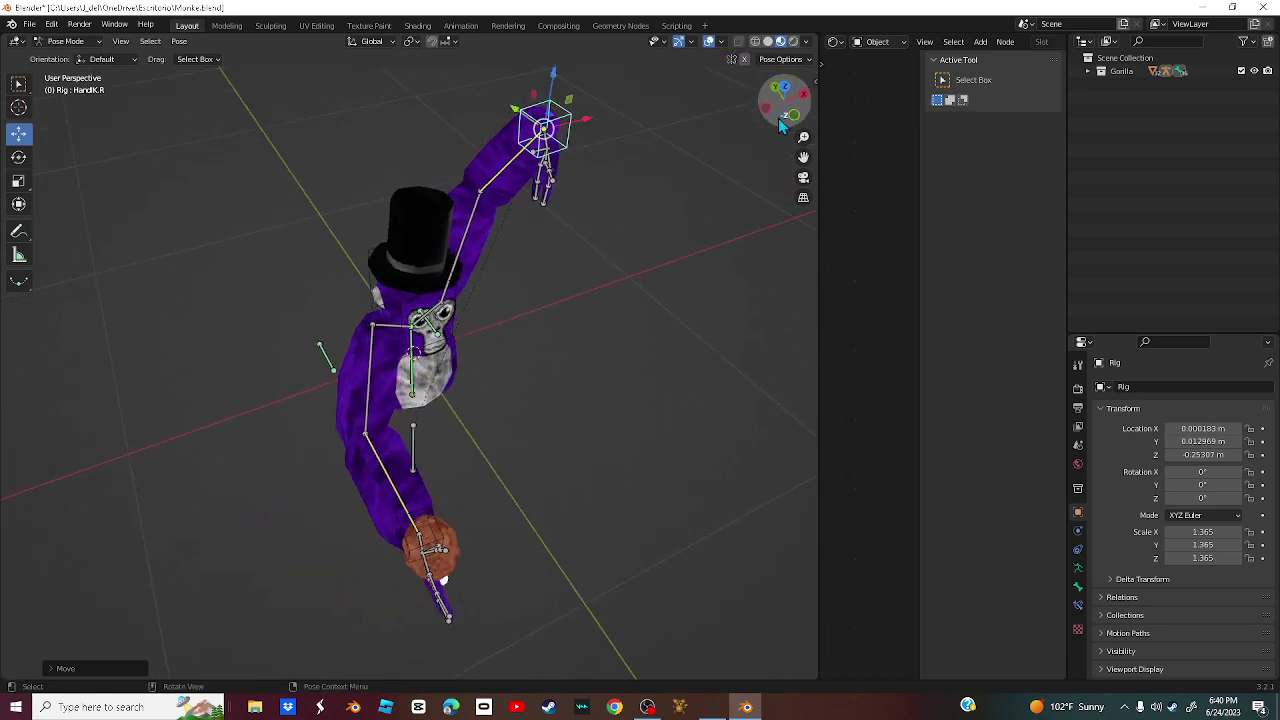
- Rotate HandIK.R so the raised hand's fingers point upward, and deselect the bone
left_click(18, 157)
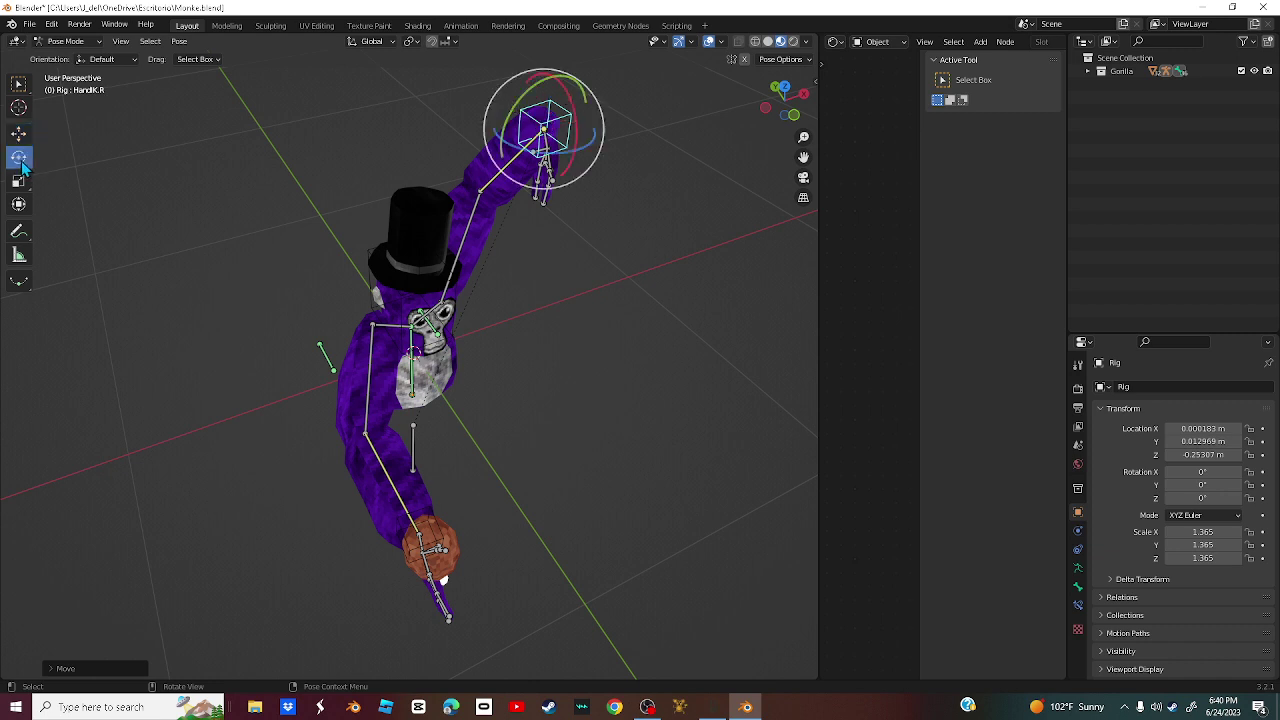
left_click_drag(573, 101, 617, 77)
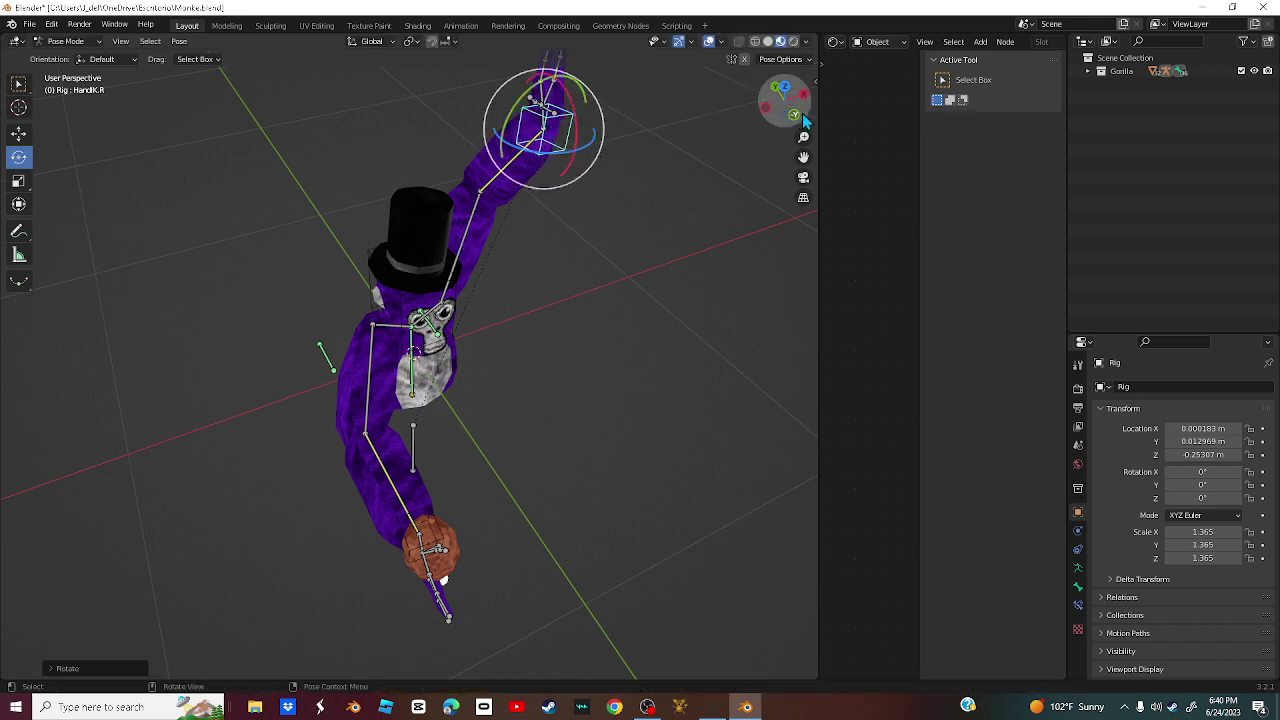
mouse_move(767, 93)
left_mouse_down()
mouse_move(770, 112)
mouse_move(752, 104)
left_mouse_up()
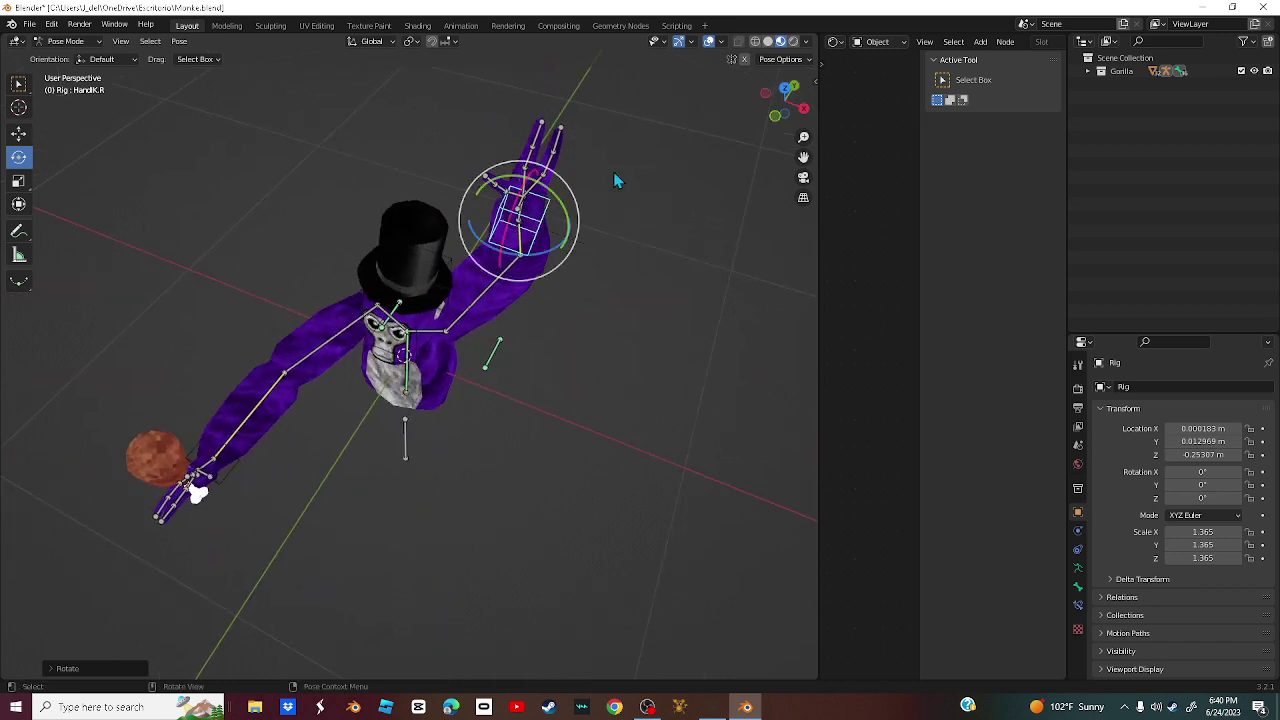
left_click(459, 137)
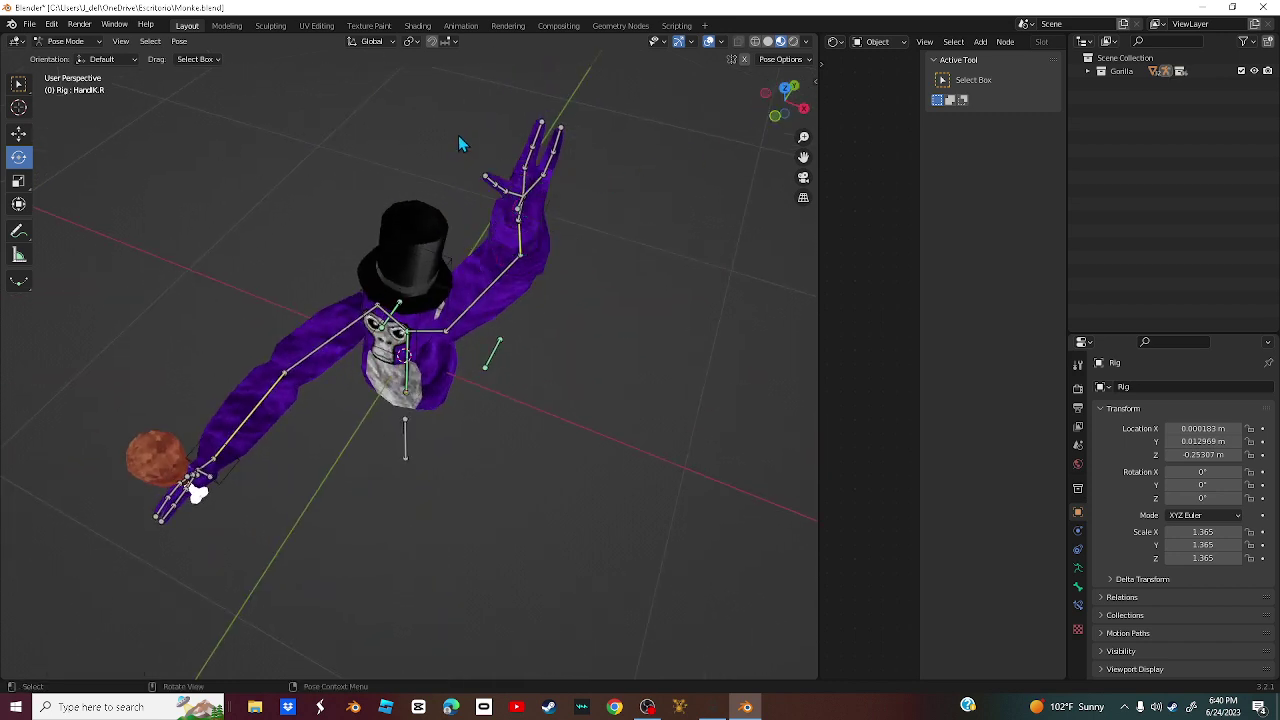
left_click(502, 187)
left_click_drag(479, 156, 507, 205)
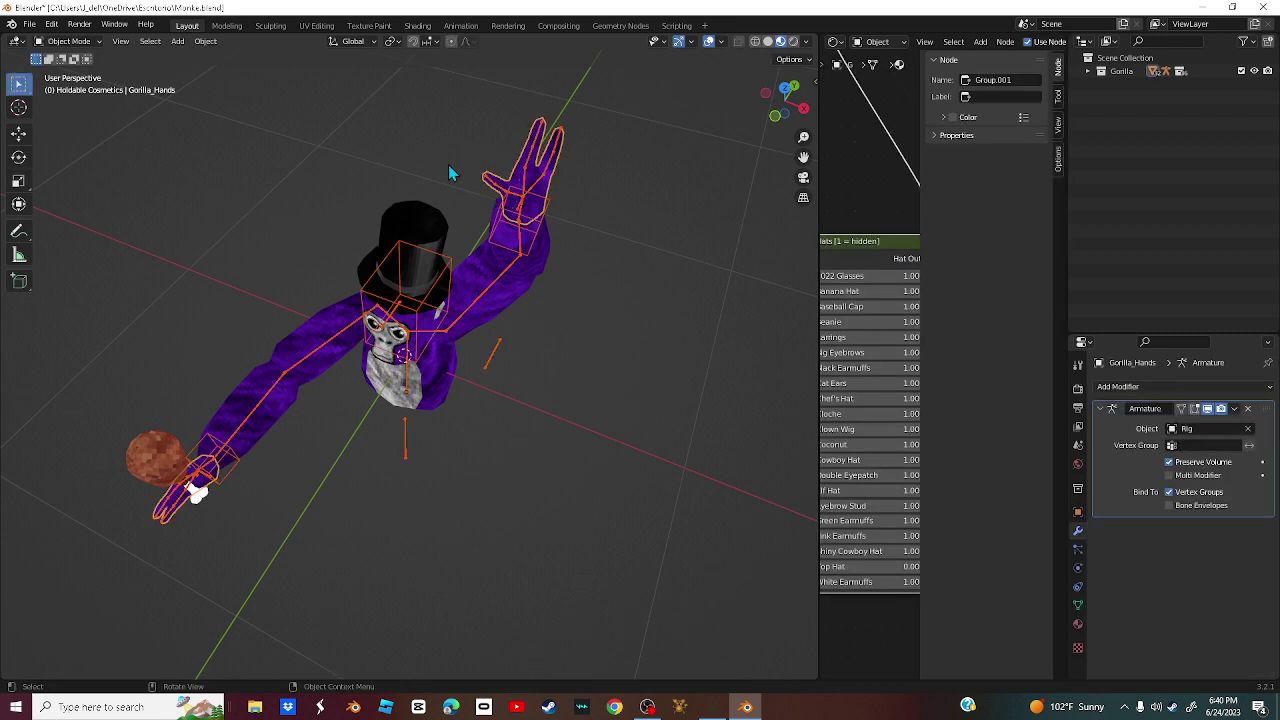
left_click(443, 163)
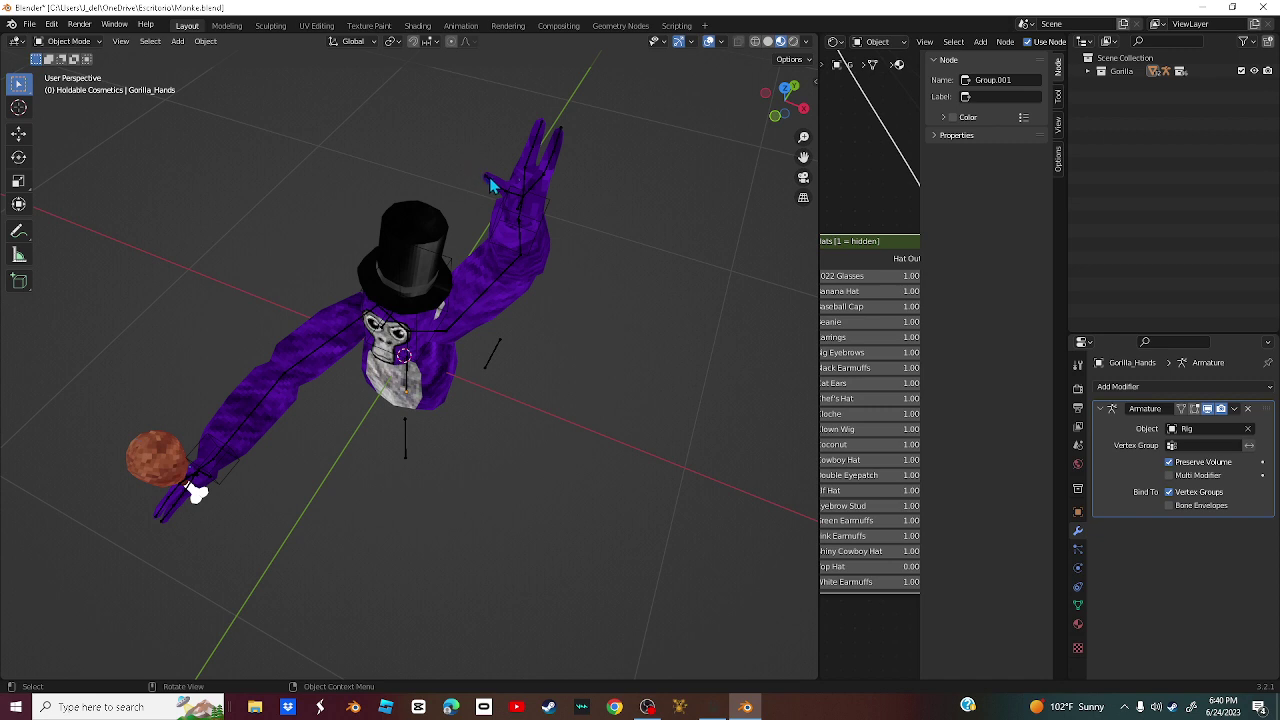
left_click(492, 186)
key("ctrl+Tab")
- Rotate the thumb bones of the raised hand so the thumb folds inward across the palm, and deselect them
left_click(417, 134)
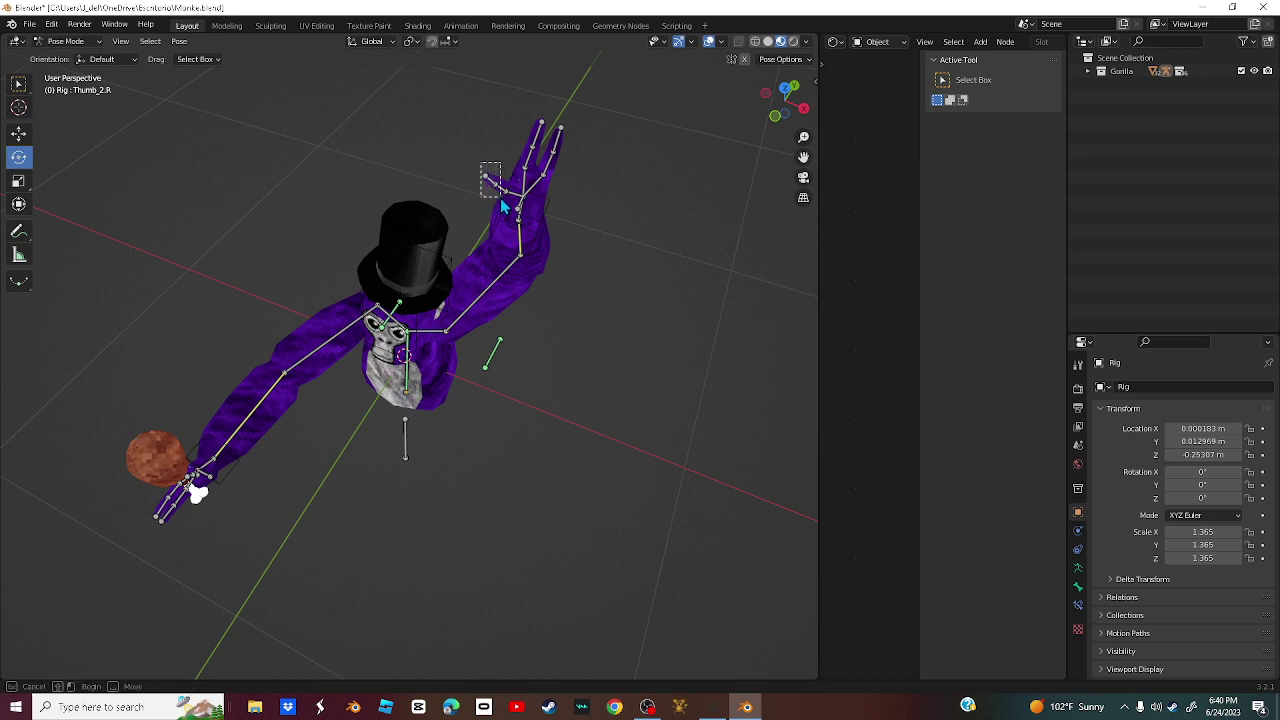
left_click(502, 203)
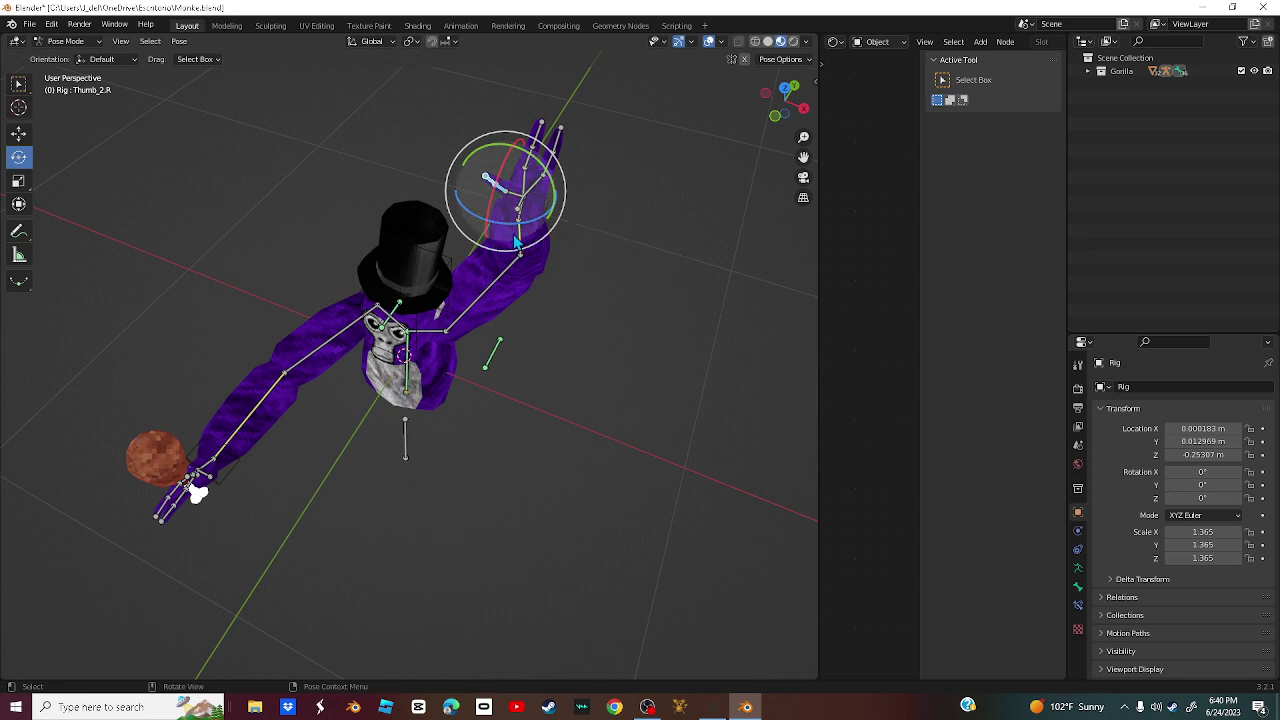
left_click_drag(515, 232, 514, 96)
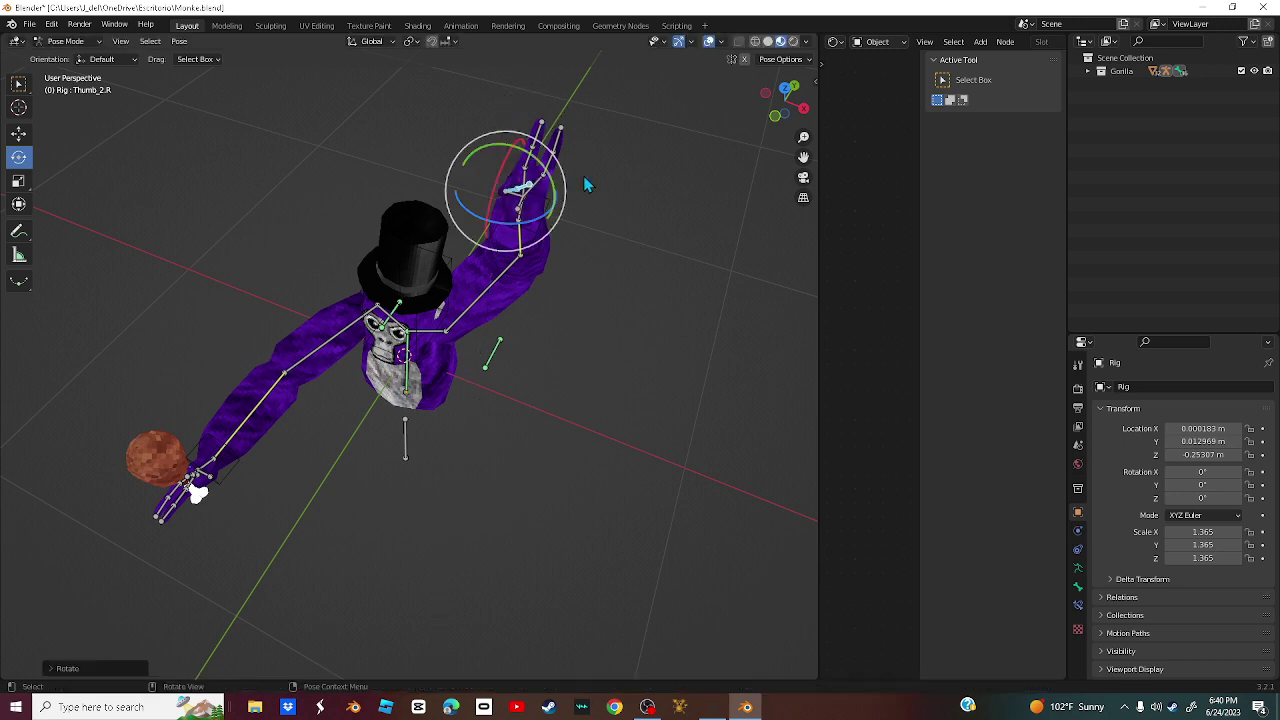
key("ctrl+z")
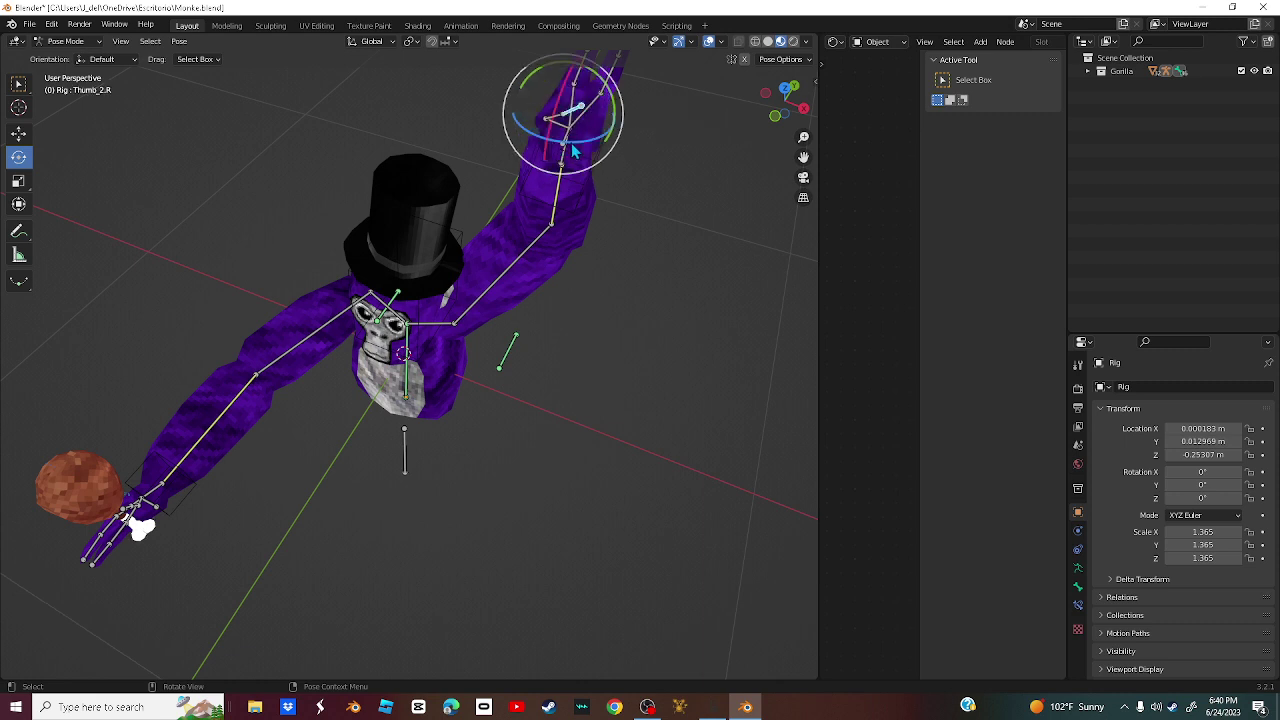
left_click_drag(605, 100, 643, 137)
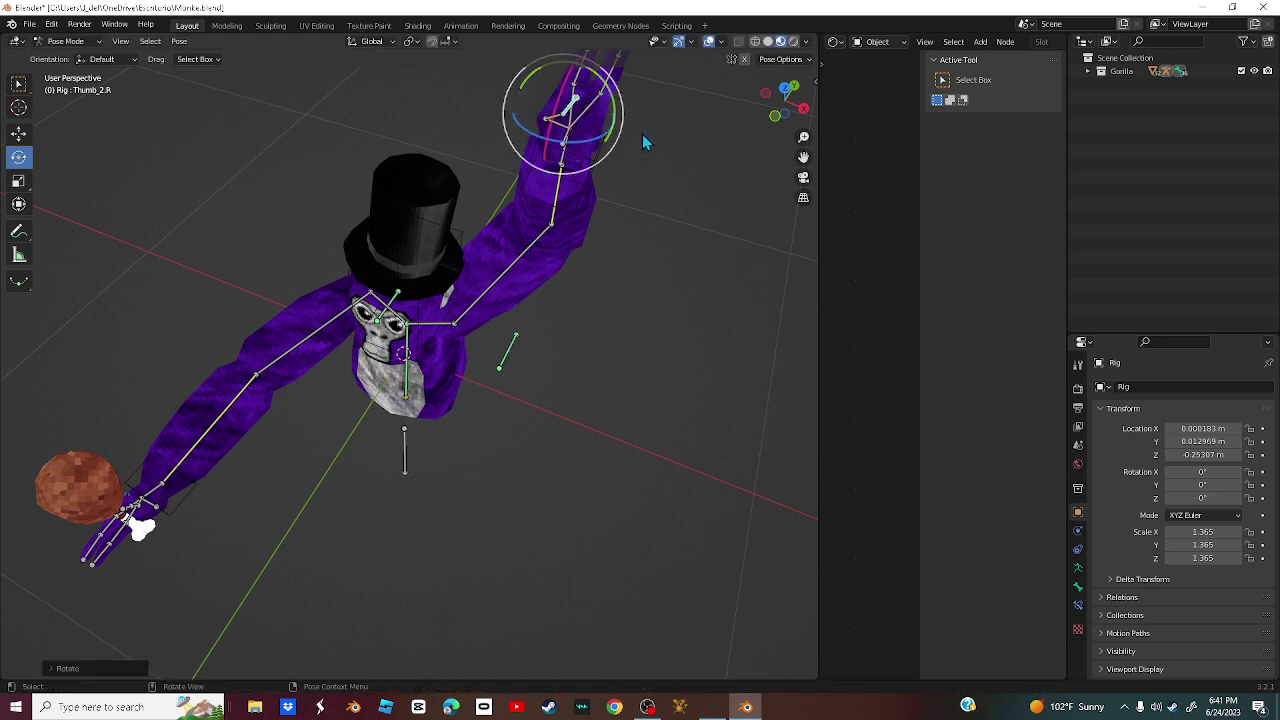
middle_click_drag(643, 137, 601, 140)
left_click_drag(590, 98, 542, 174)
left_click(630, 125)
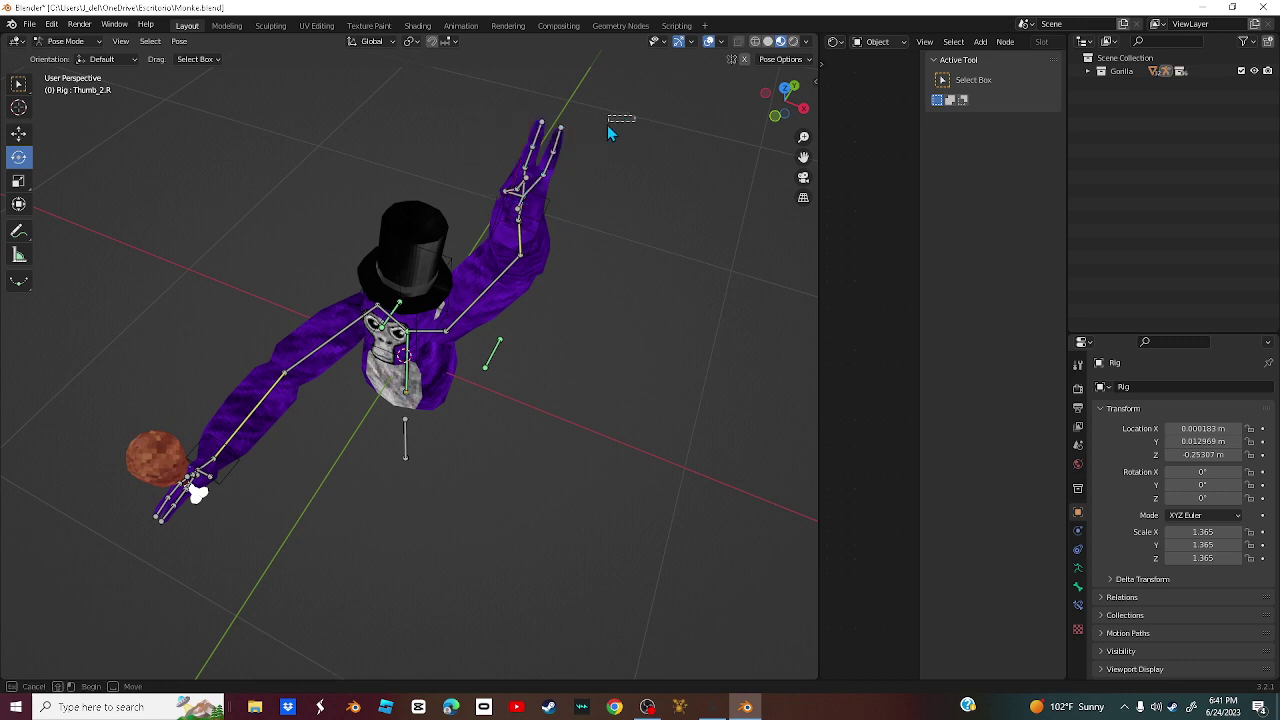
- Select both pinky bones of the raised hand and trackball-rotate them so the finger folds down over the palm
left_click_drag(635, 116, 546, 185)
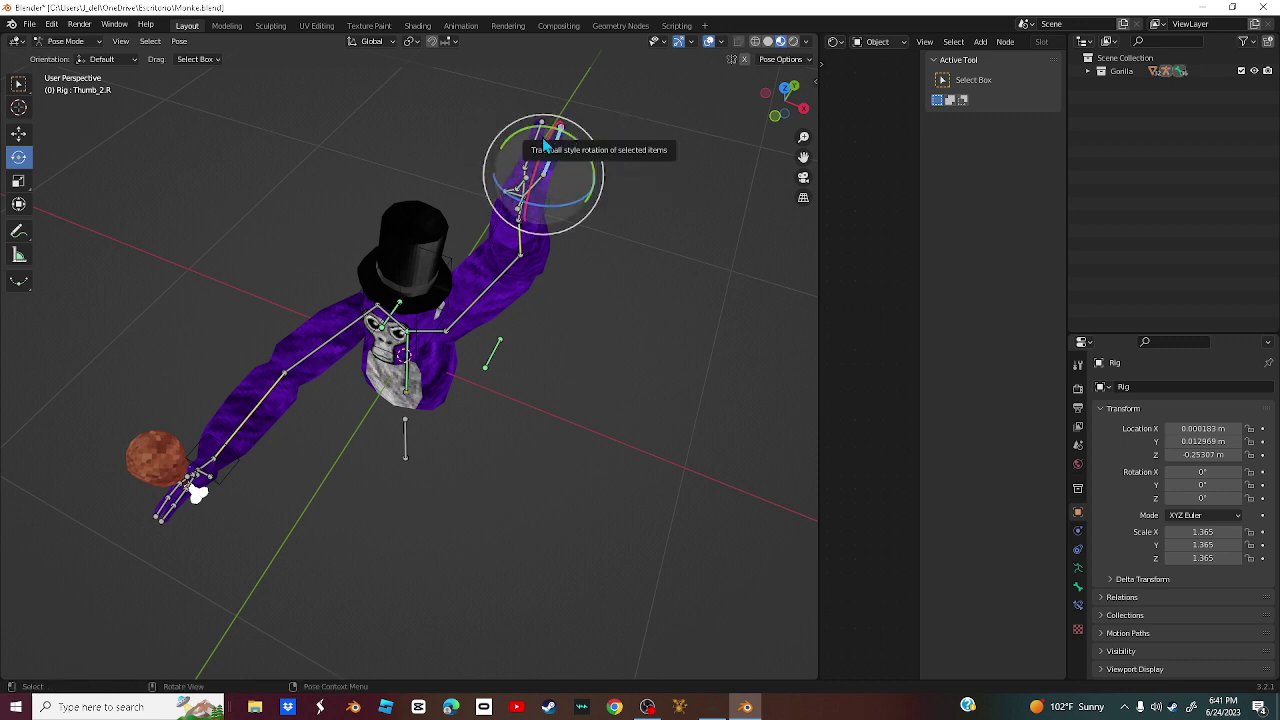
key("ctrl+Tab")
left_click(545, 145)
left_click(560, 143)
key("ctrl+Tab")
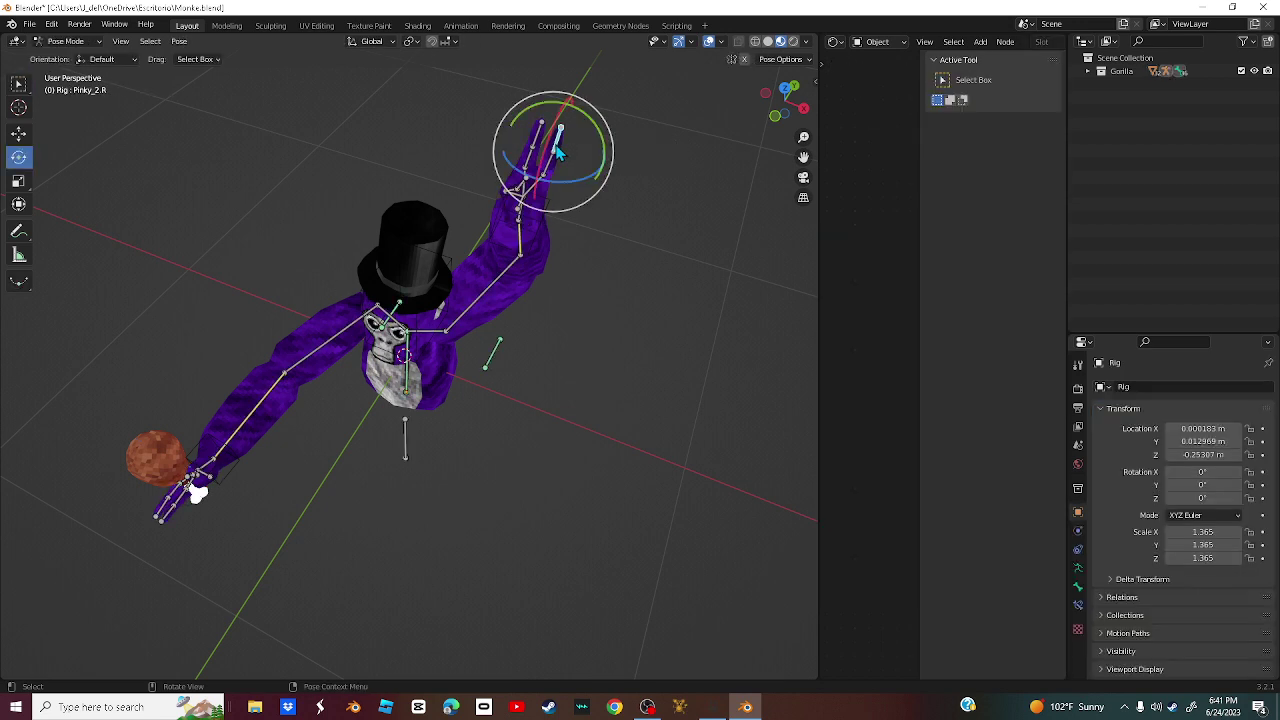
left_click_drag(580, 119, 545, 168)
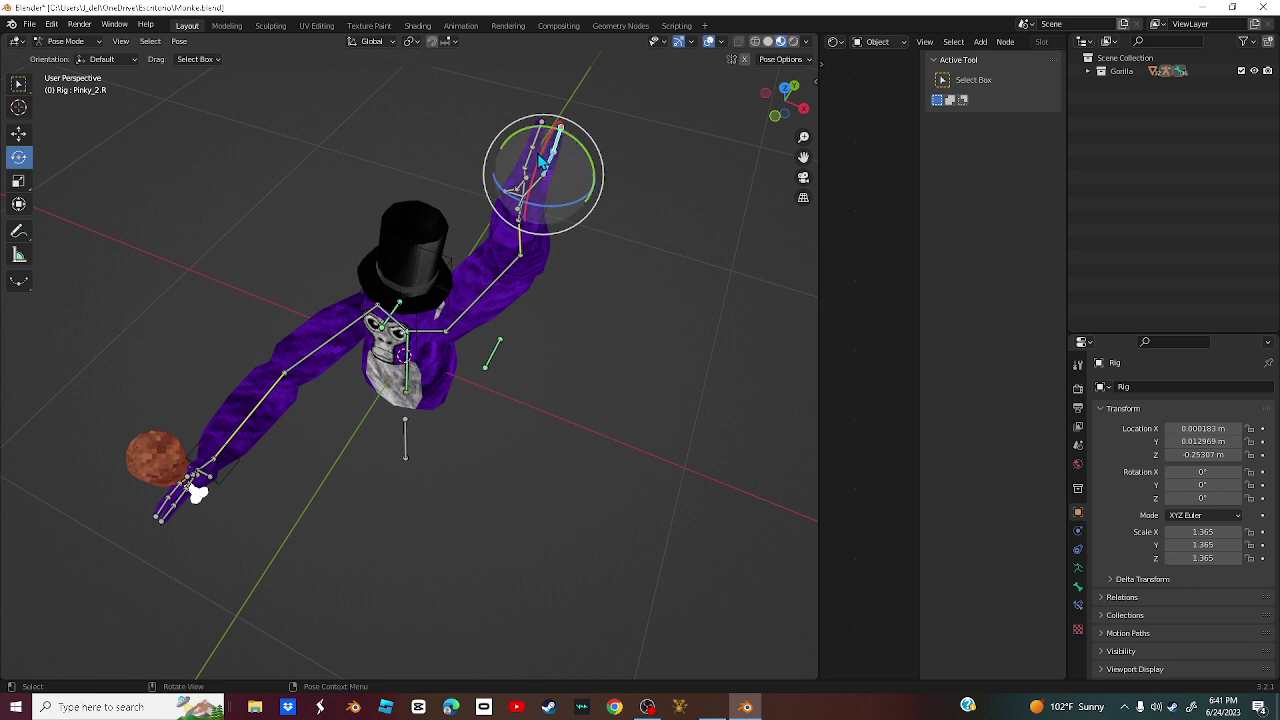
left_click_drag(540, 160, 456, 268)
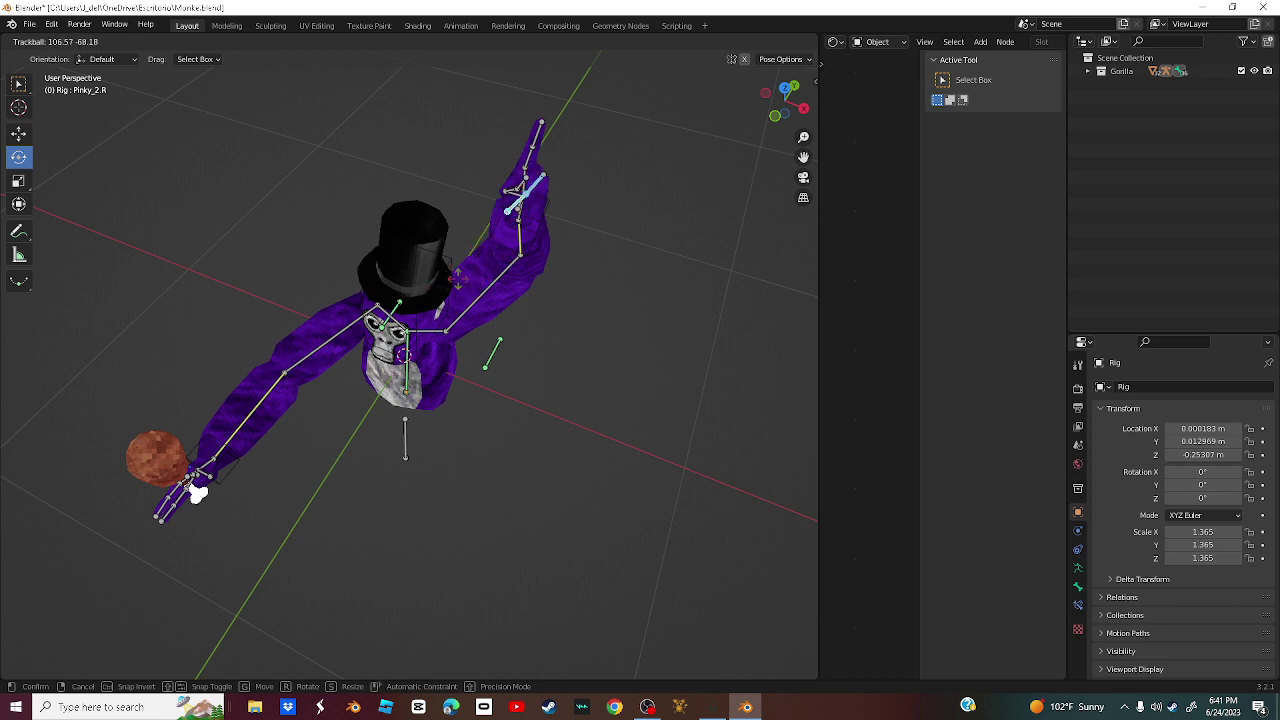
left_click(606, 214)
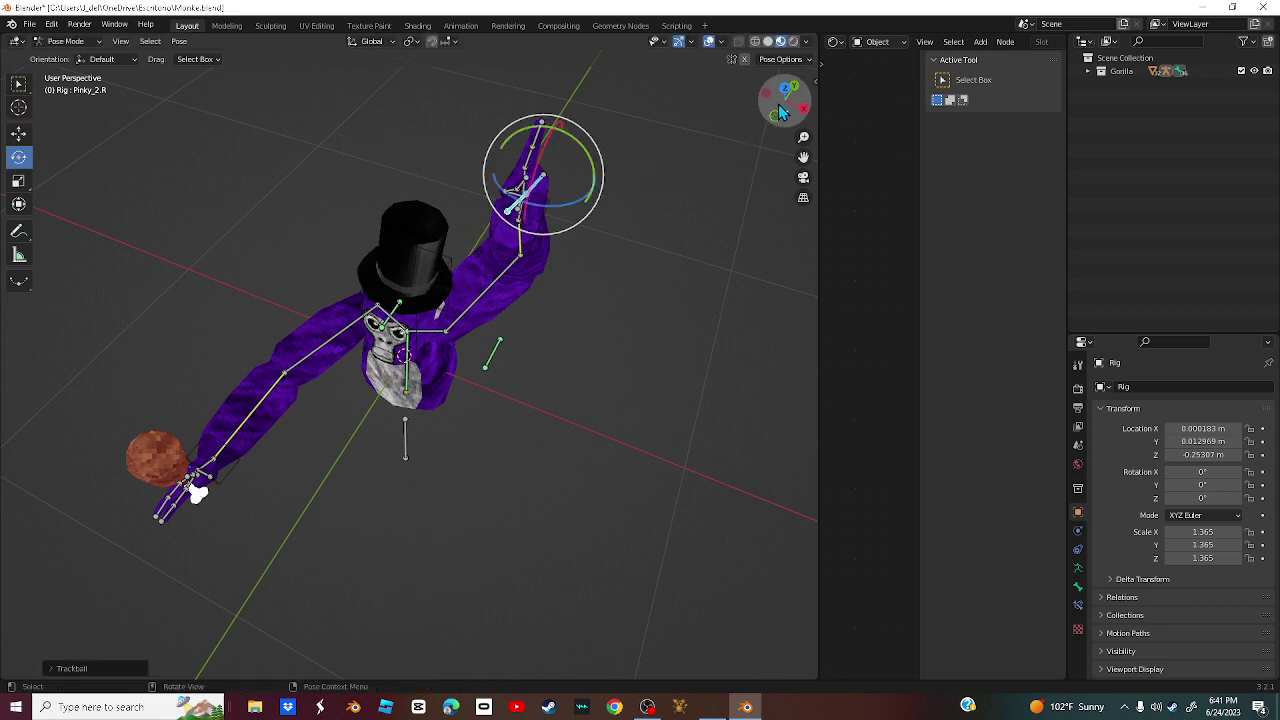
- Rotate only the tip bone Pinky_2.R so the folded finger curls closer to the palm
left_click_drag(783, 112, 694, 129)
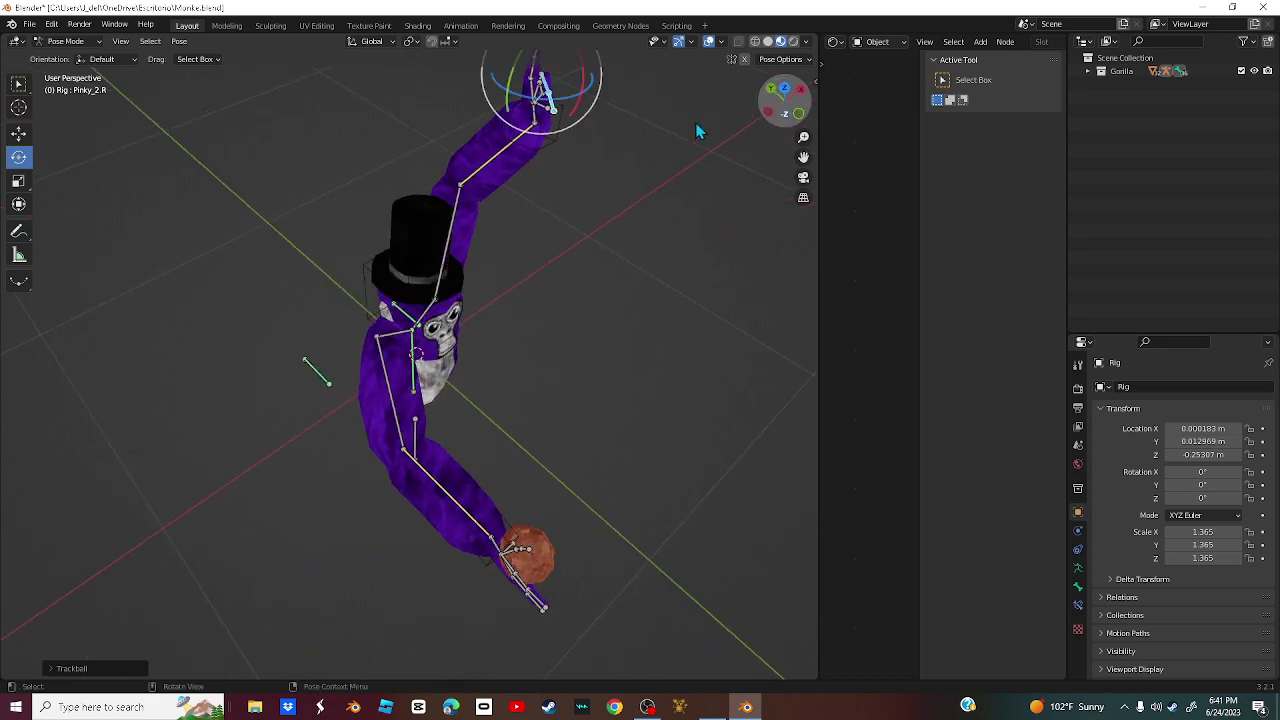
left_click(558, 116)
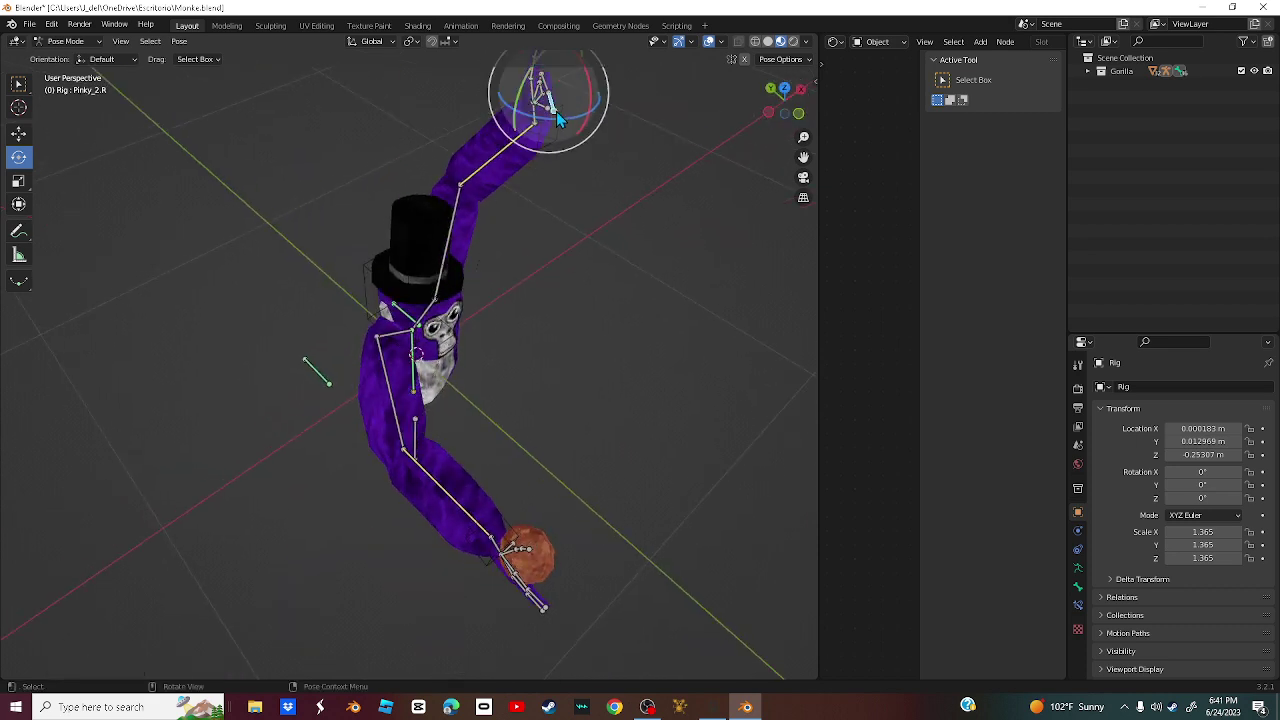
left_click(585, 130)
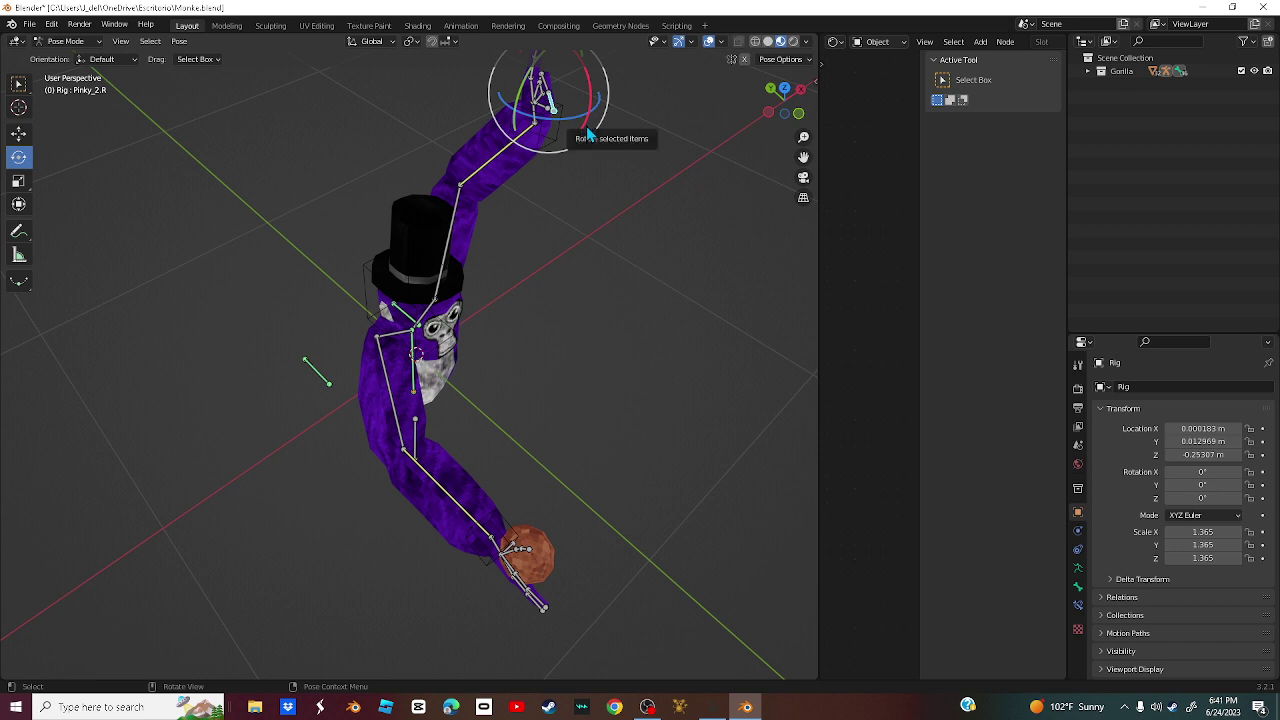
left_click_drag(586, 126, 531, 182)
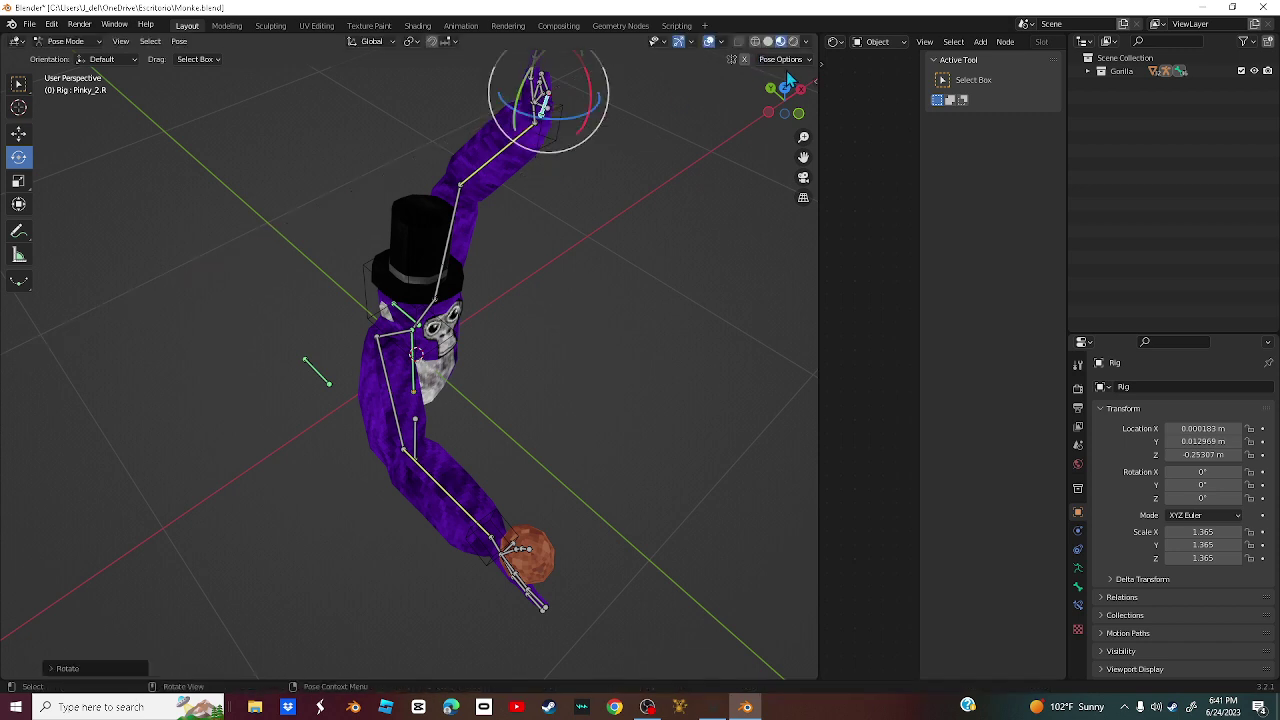
left_click_drag(790, 84, 587, 244)
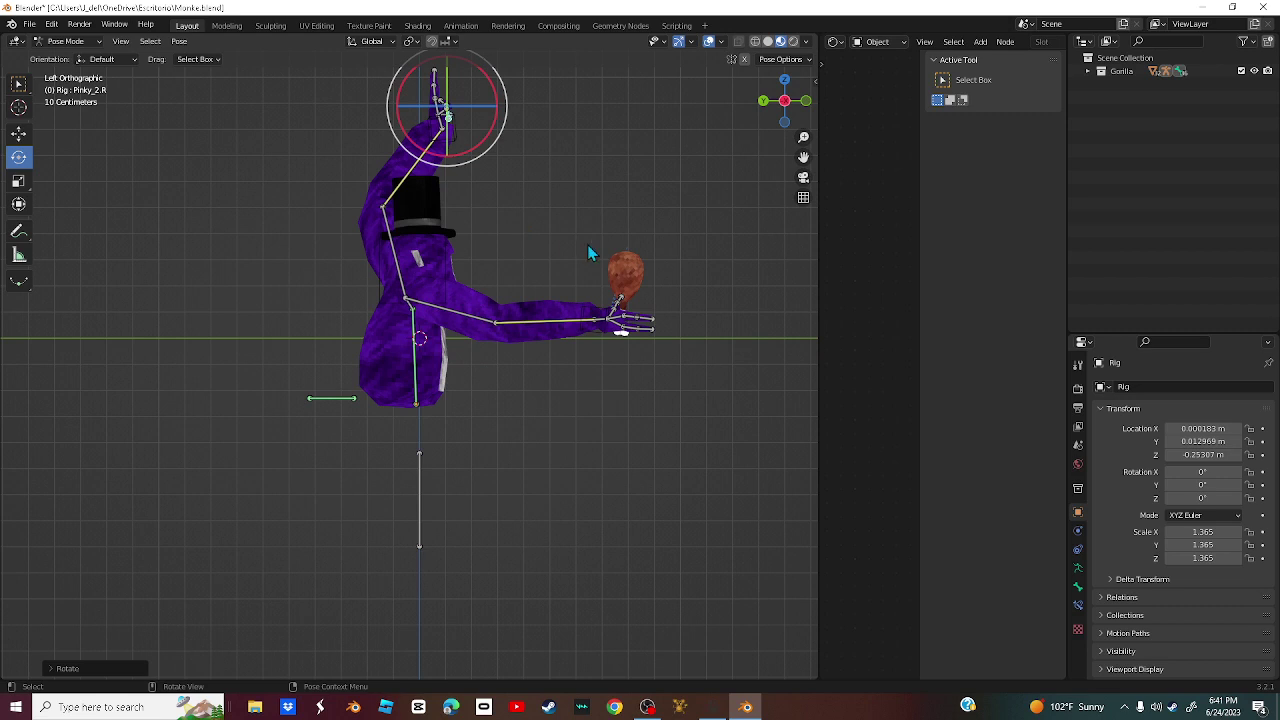
left_click(806, 101)
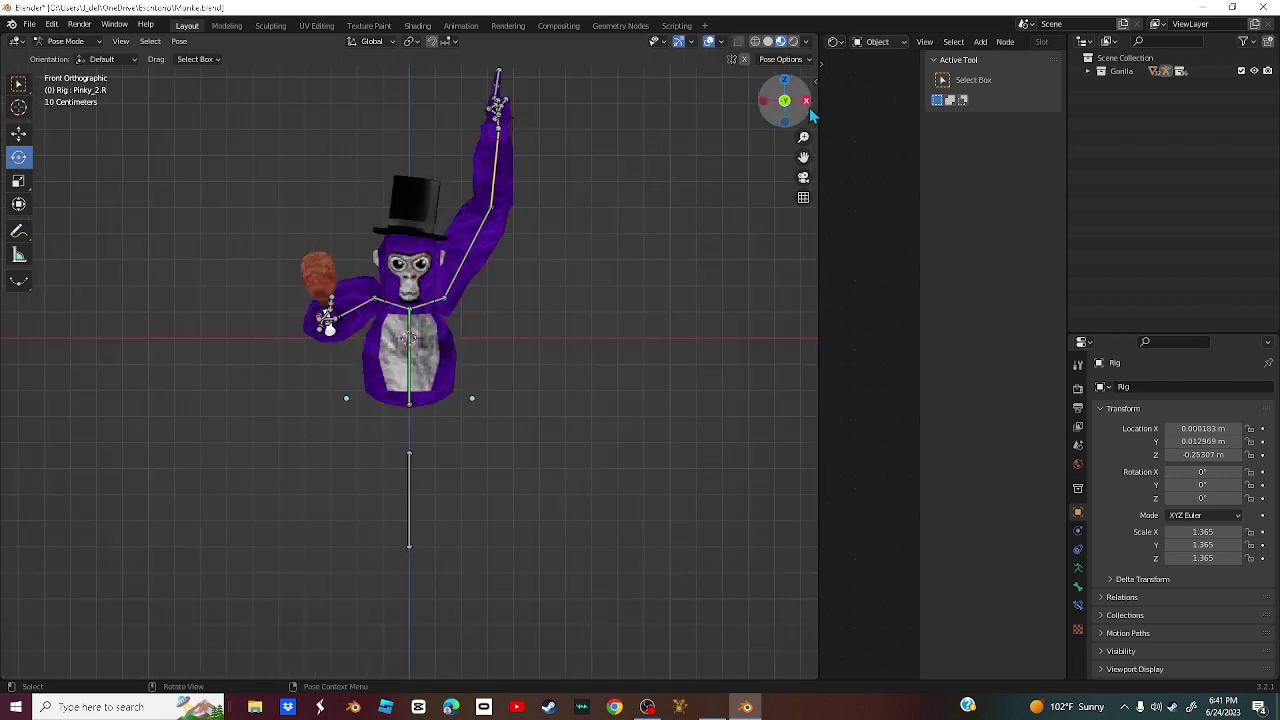
- Switch the rig from Pose Mode to Object Mode
left_click(65, 41)
left_click(120, 41)
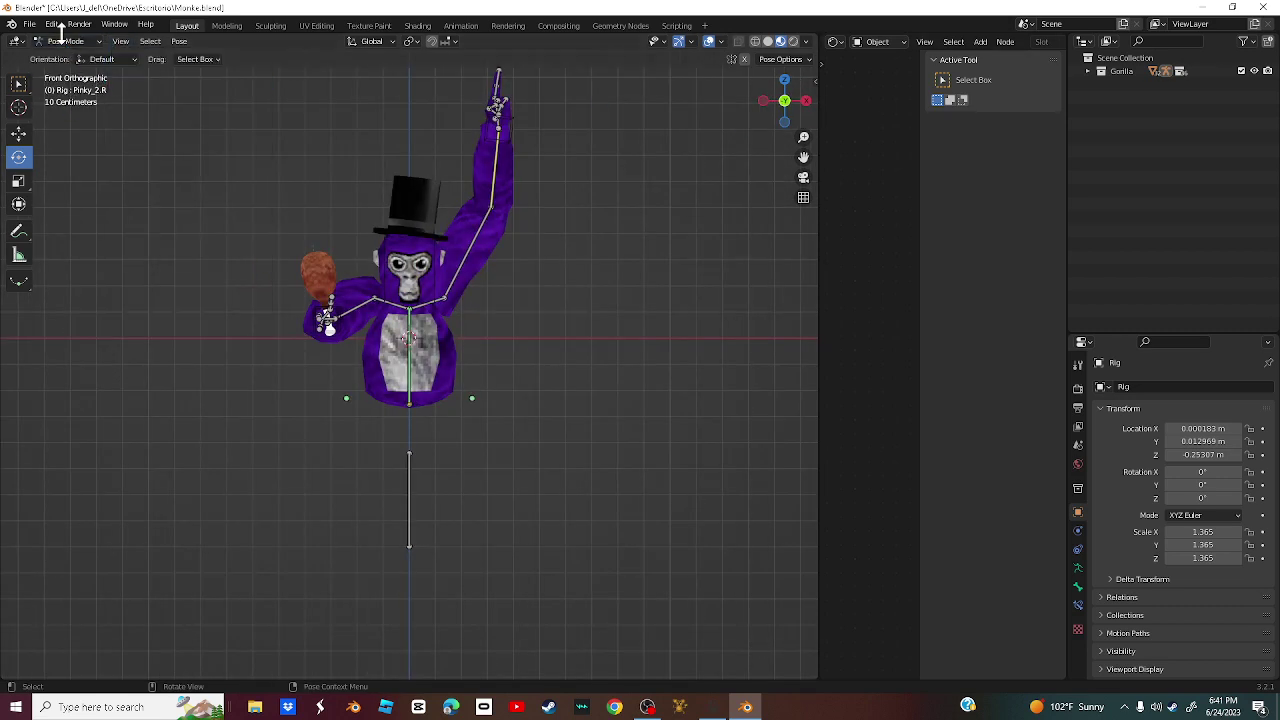
left_click(65, 41)
left_click(405, 314)
left_click(563, 357)
left_click(412, 330)
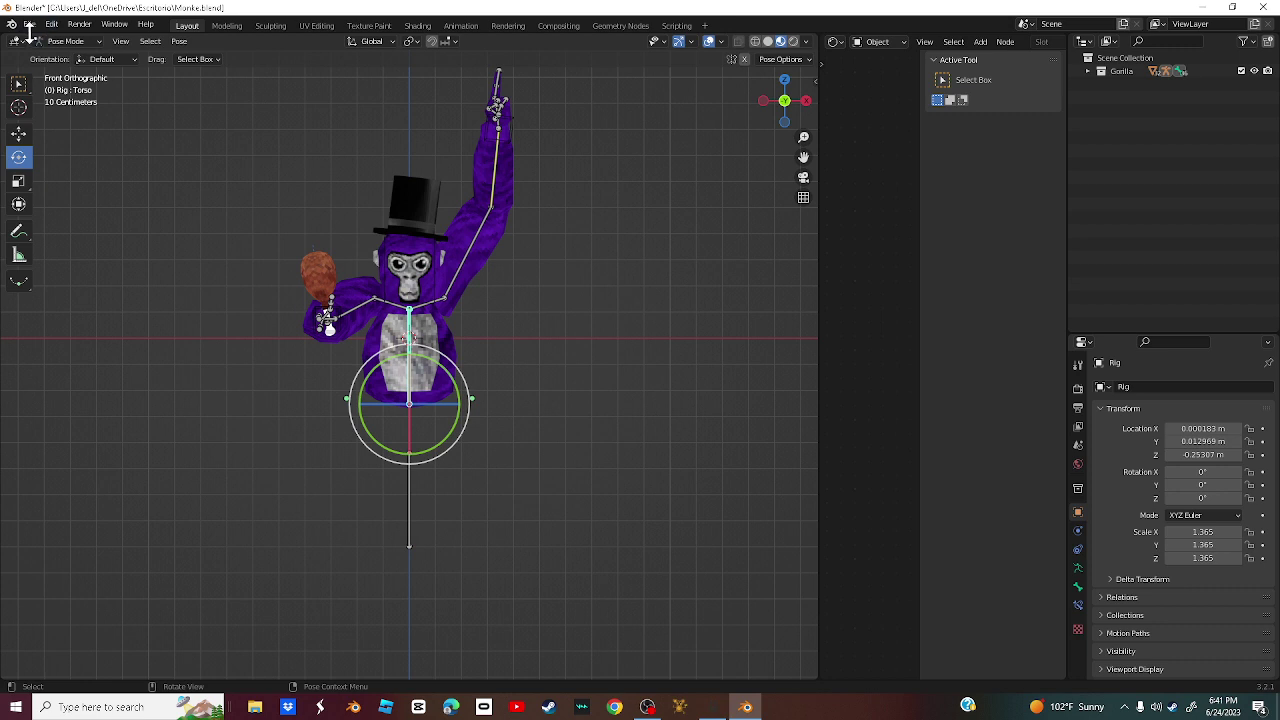
left_click(65, 41)
left_click(65, 52)
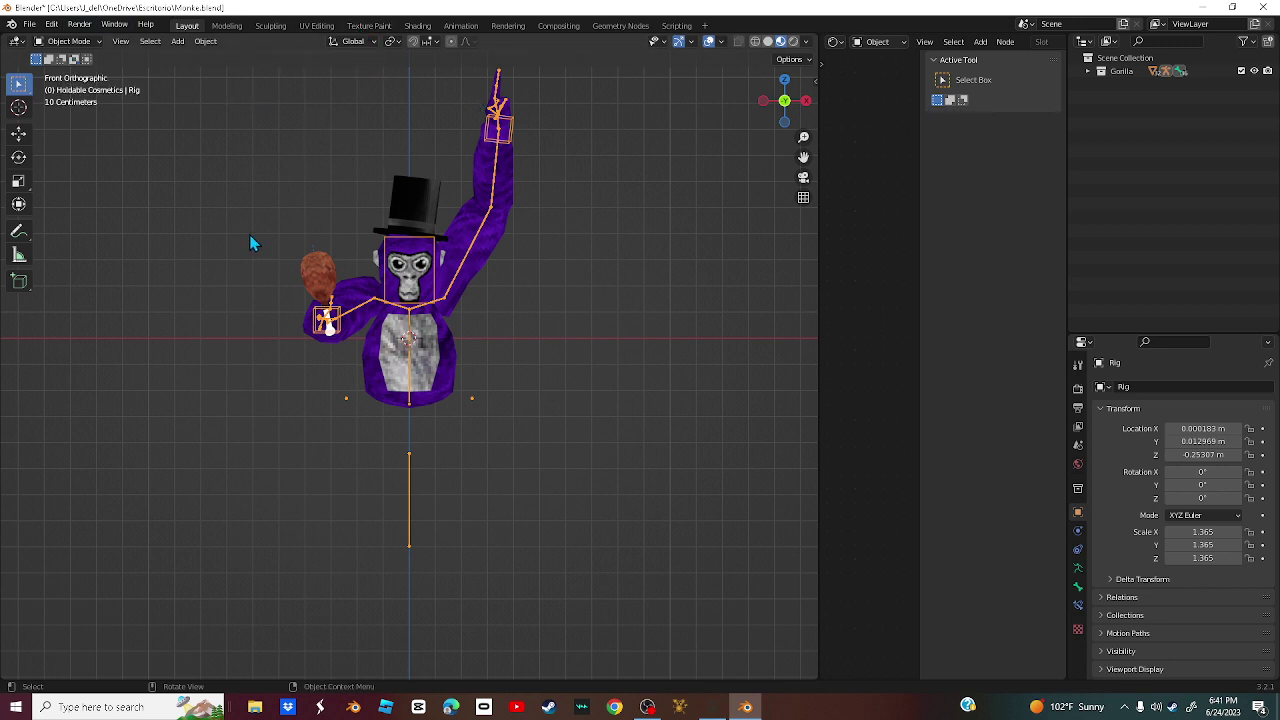
- Add a camera to the scene at the world origin
left_click(31, 28)
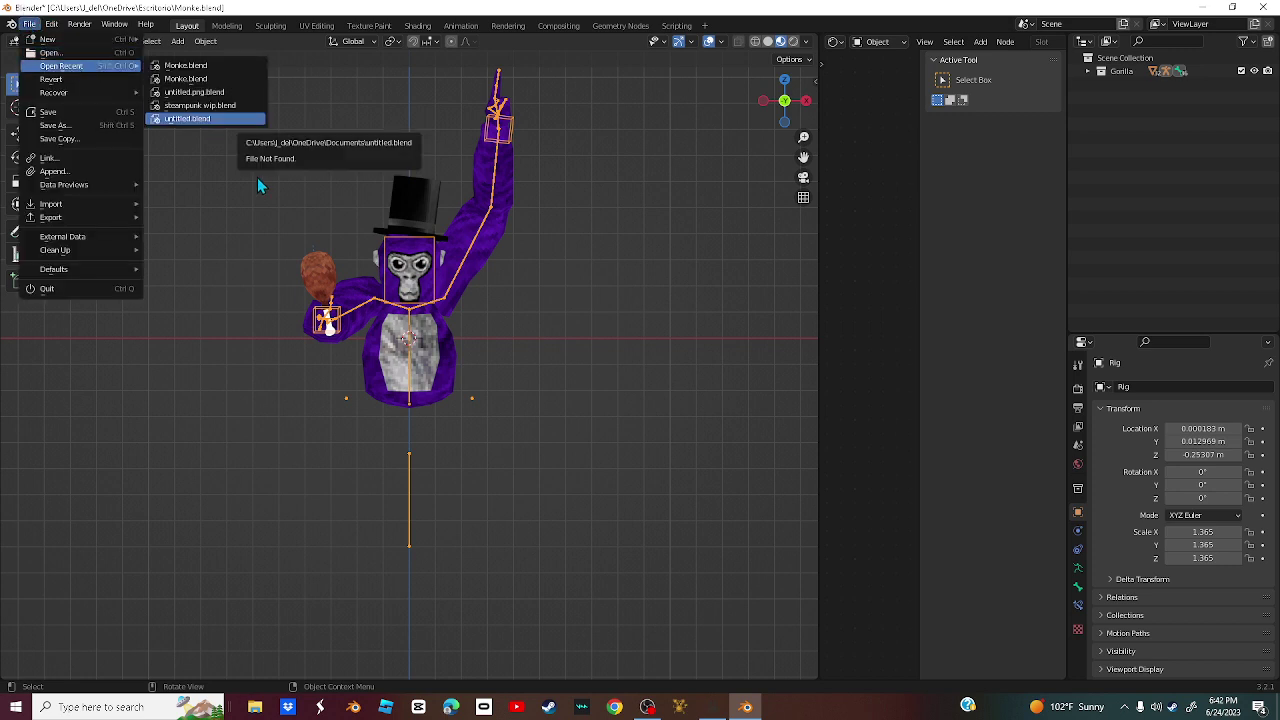
key("Escape")
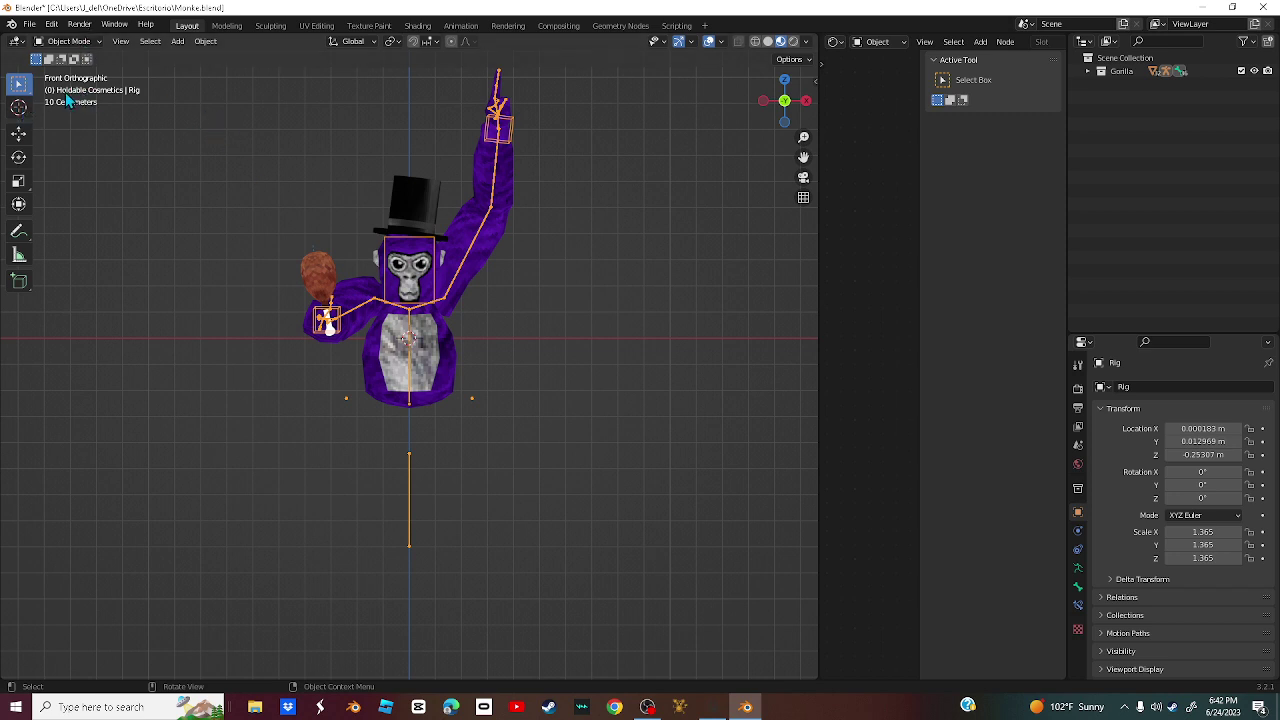
left_click(178, 42)
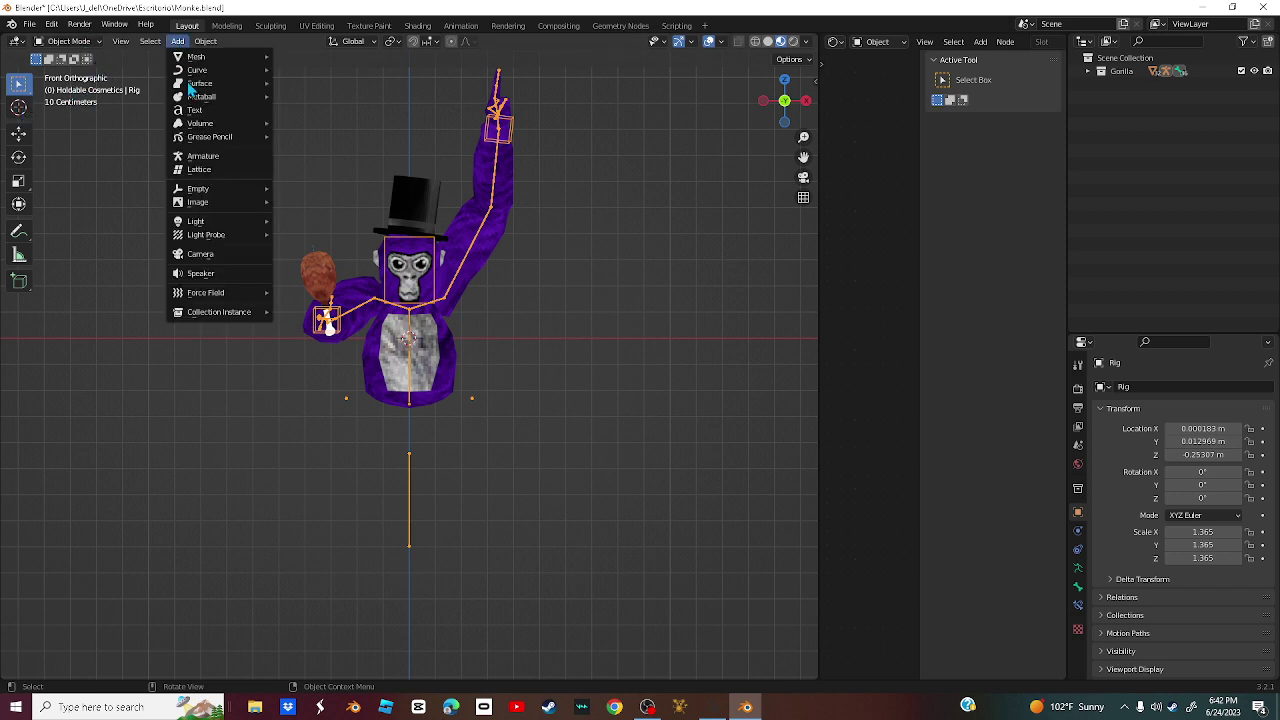
left_click(205, 254)
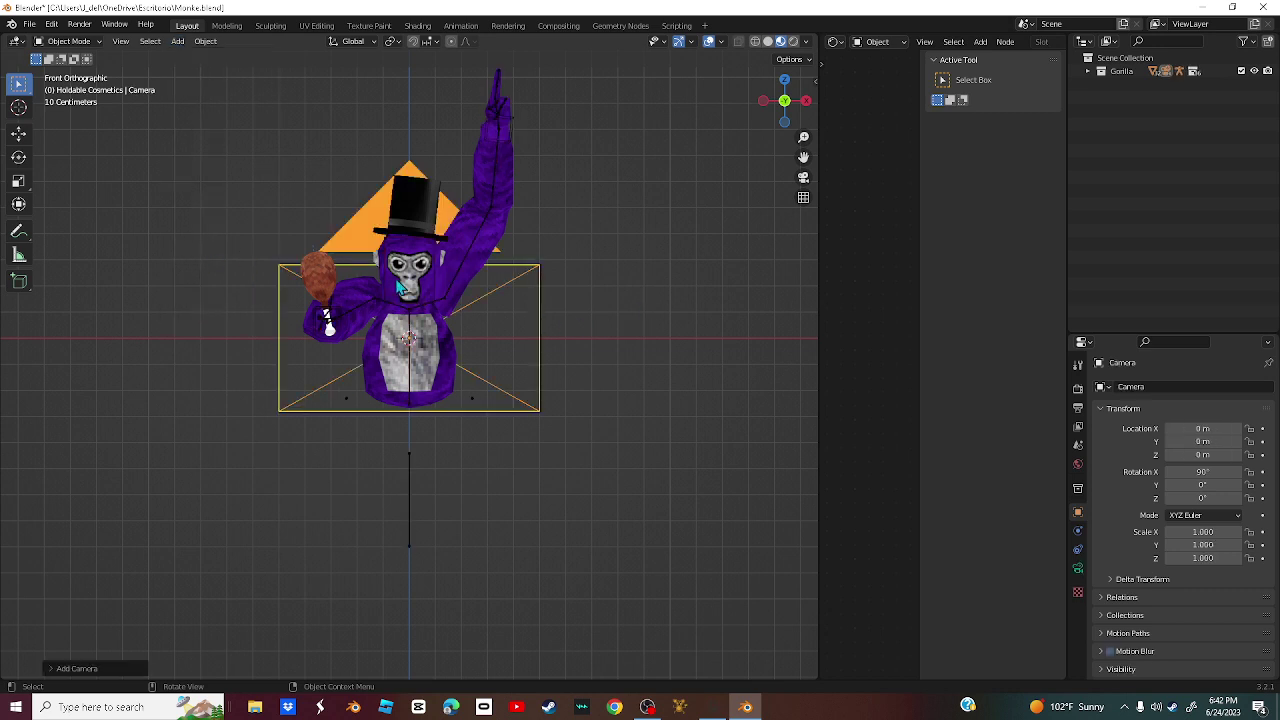
- In left side view, move the camera along Y to about -2.41 m, in front of the character
mouse_move(783, 112)
left_mouse_down()
mouse_move(806, 113)
mouse_move(772, 107)
left_mouse_up()
left_click(806, 113)
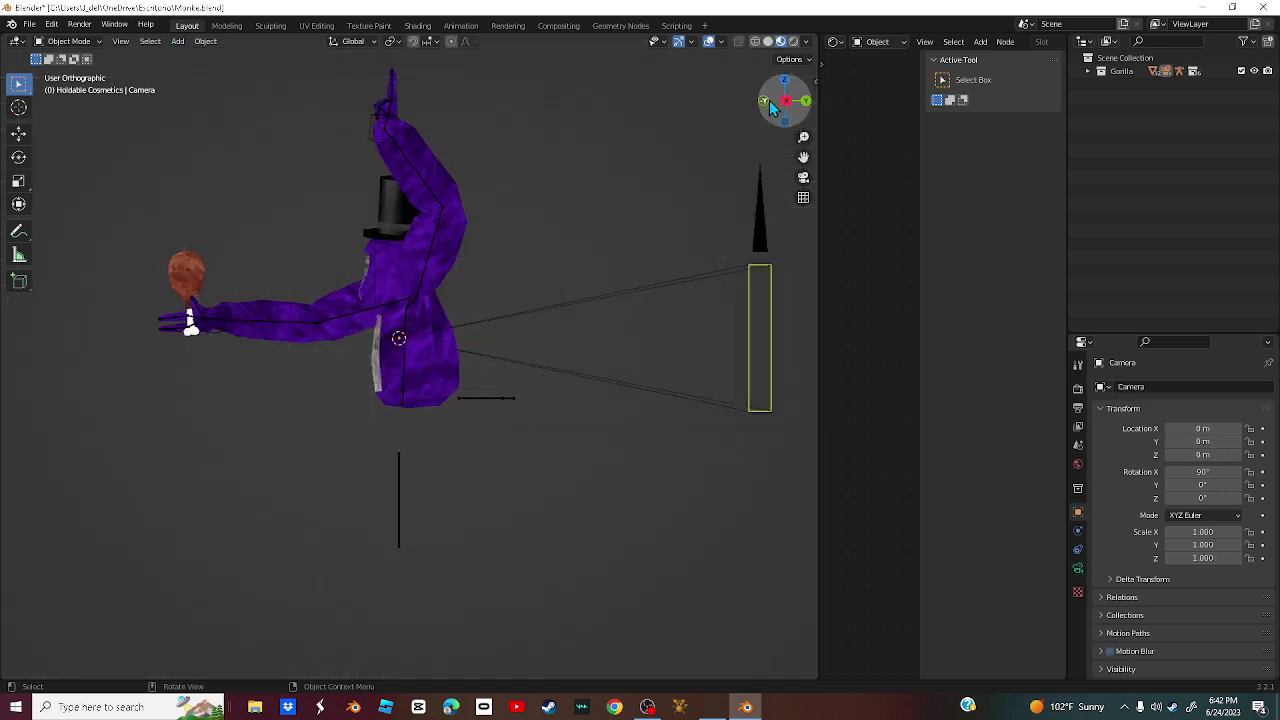
left_click(772, 105)
left_click(766, 101)
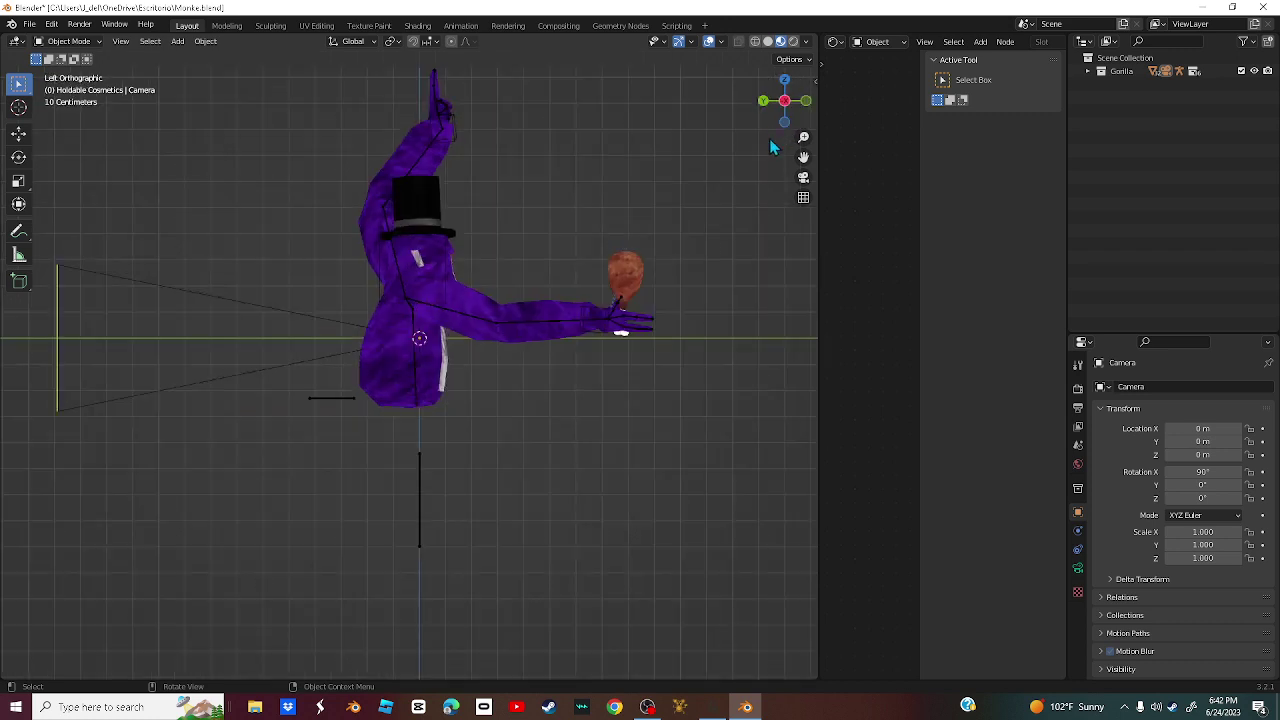
left_click(20, 136)
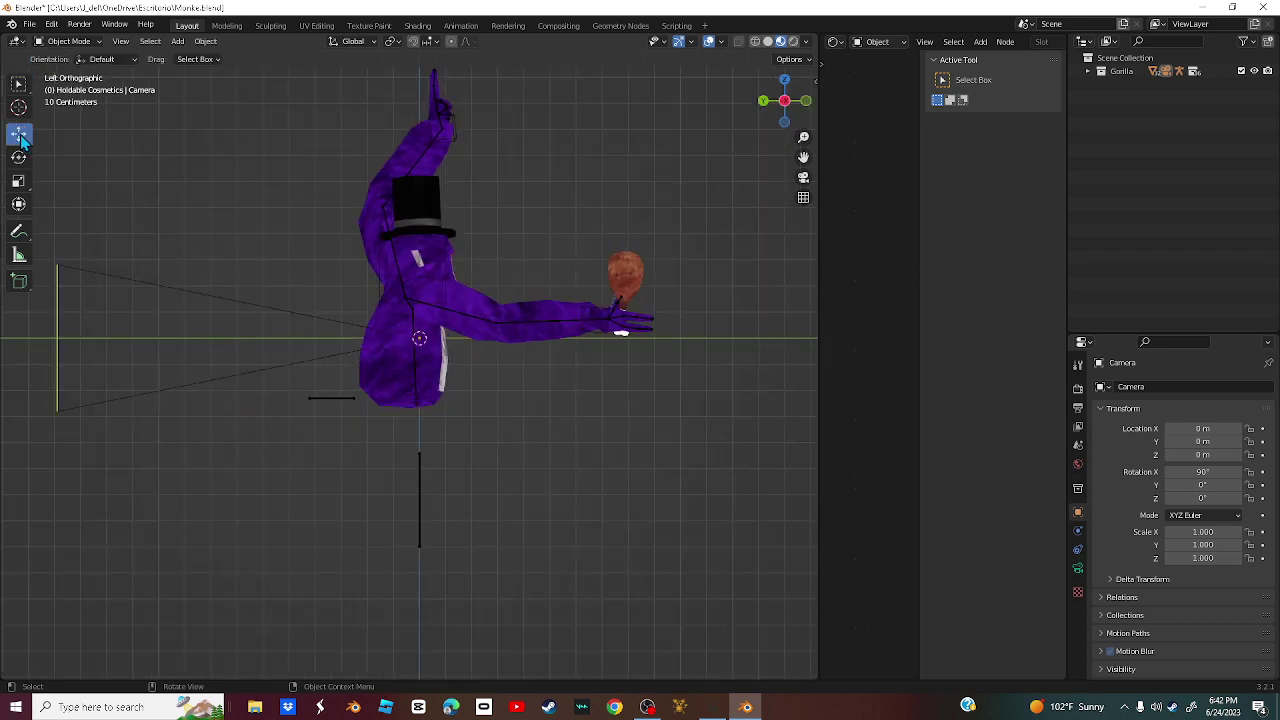
left_click(284, 365)
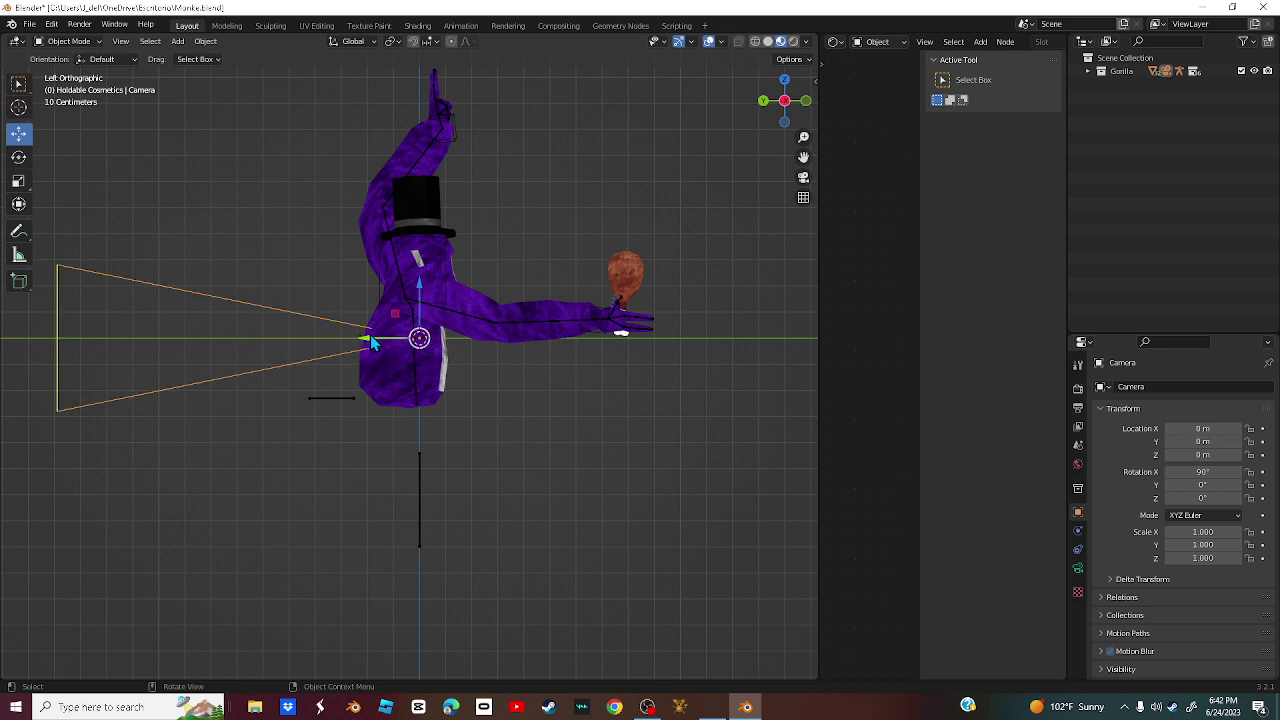
left_click_drag(379, 340, 184, 308)
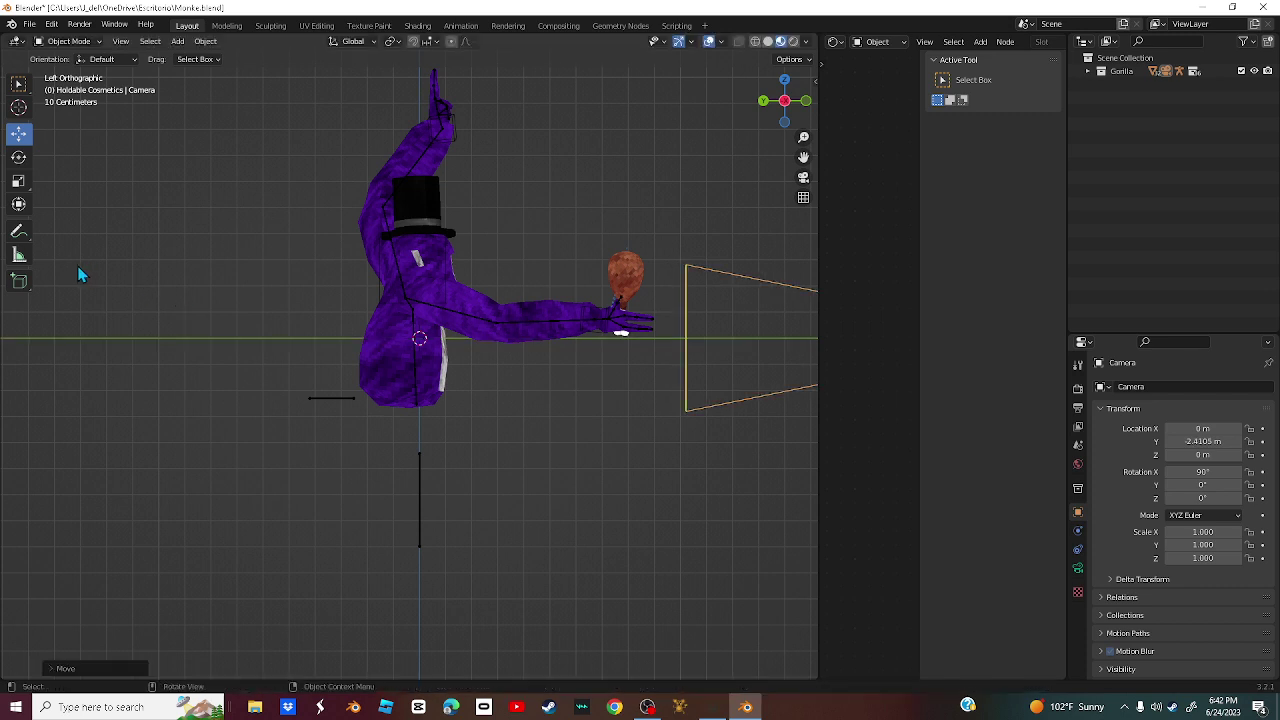
- Enlarge the camera with the Scale tool along the global Y axis, to a Z scale of about 27.5
left_click(805, 100)
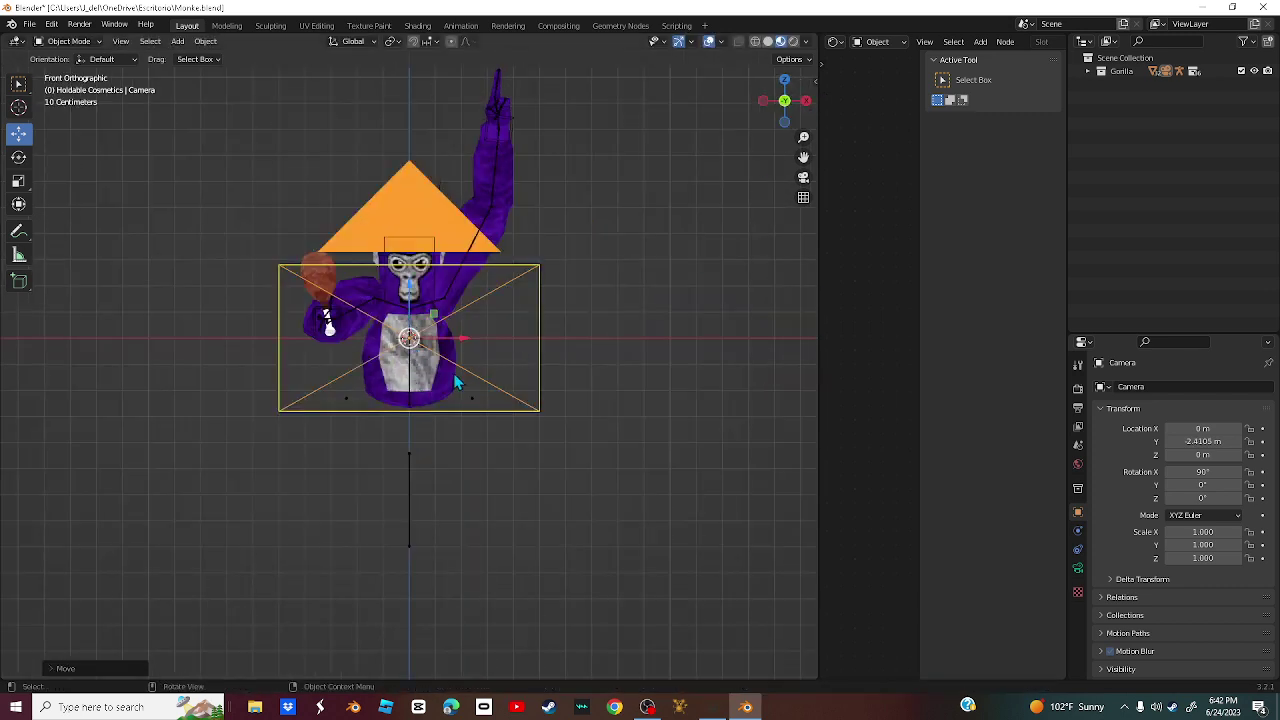
scroll(700, 163, "down", 3)
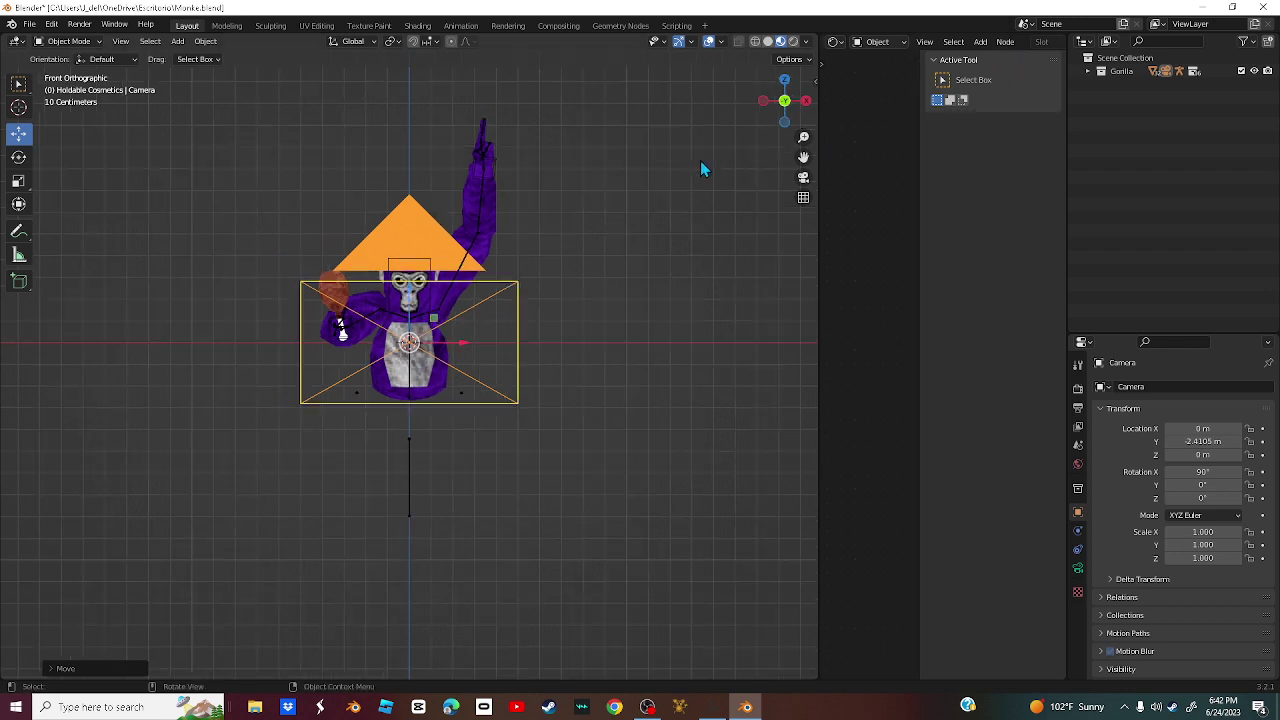
left_click_drag(783, 108, 668, 140)
middle_click_drag(639, 230, 640, 286)
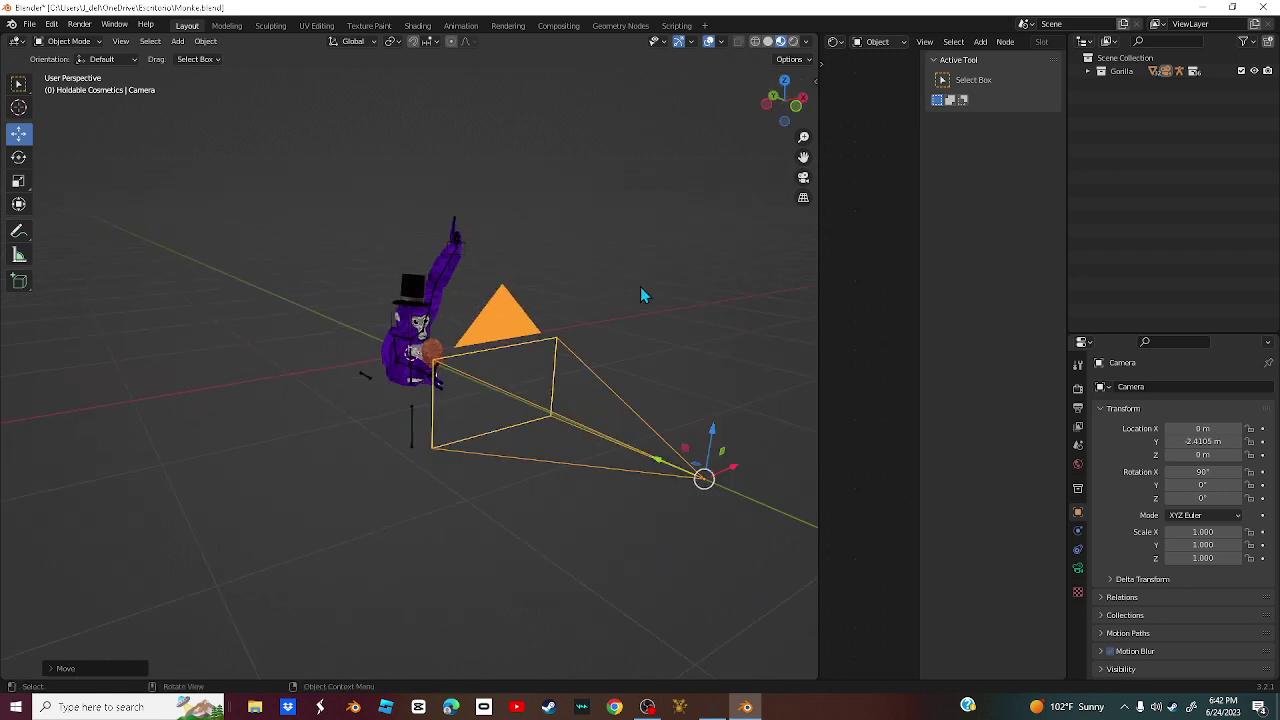
scroll(648, 370, "down", 2)
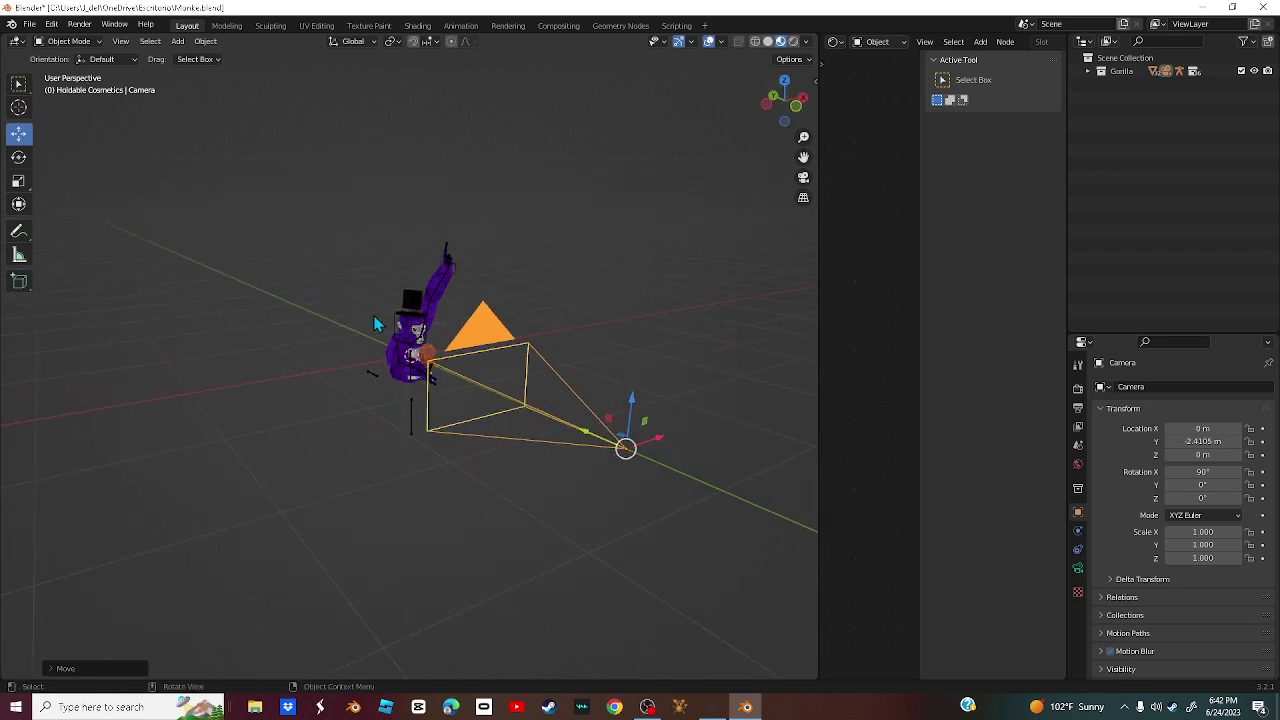
left_click(18, 180)
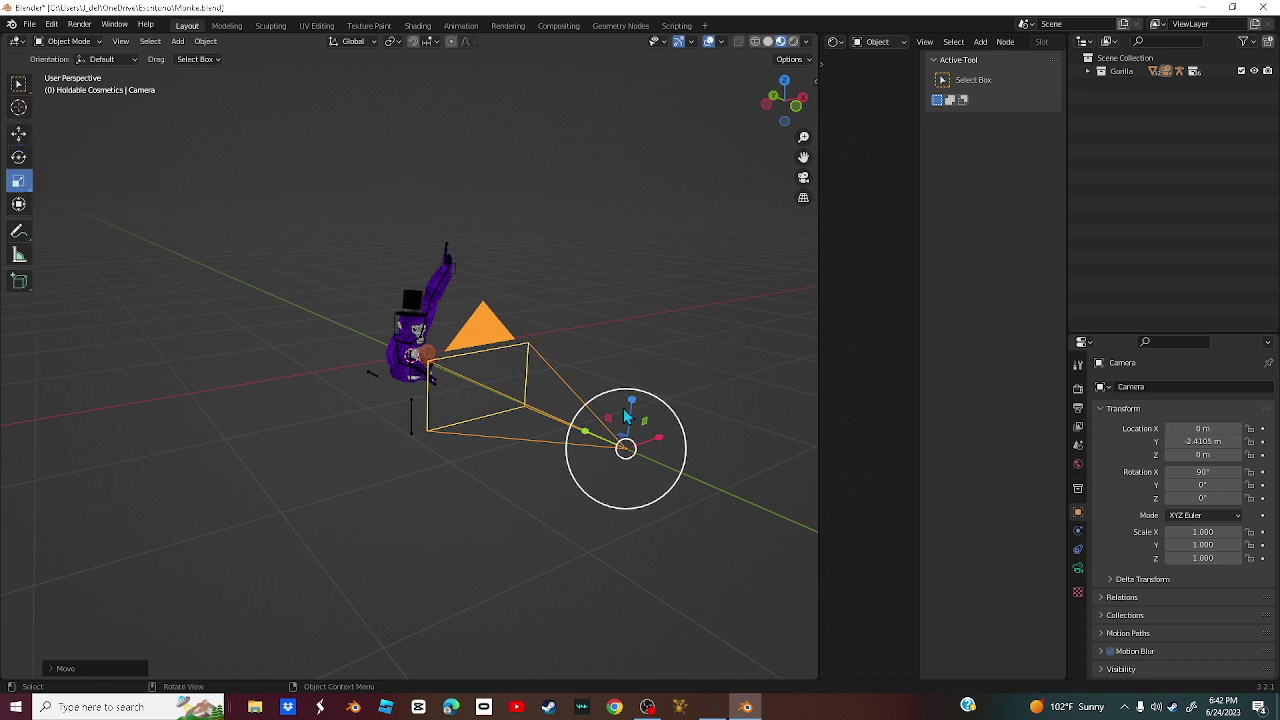
mouse_move(595, 443)
left_mouse_down()
mouse_move(603, 178)
mouse_move(566, 72)
mouse_move(408, 84)
mouse_move(266, 157)
mouse_move(506, 98)
mouse_move(580, 600)
mouse_move(349, 591)
mouse_move(558, 651)
mouse_move(570, 575)
left_mouse_up()
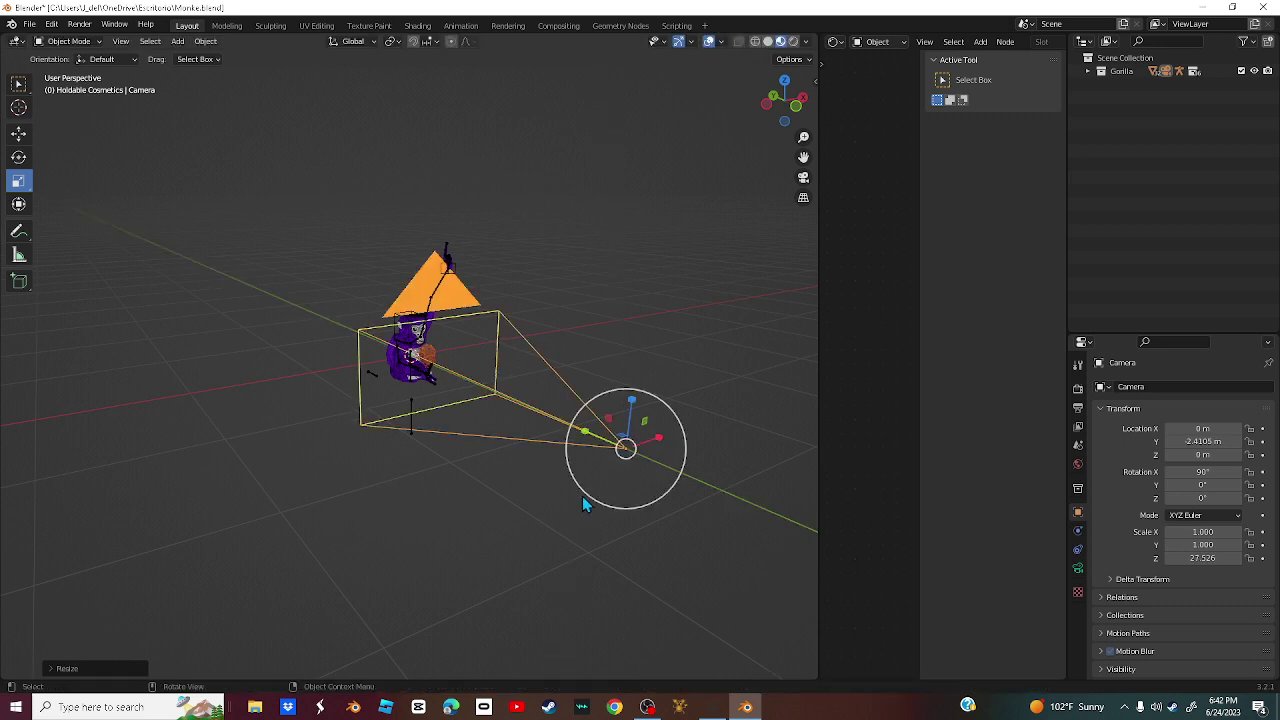
- Move the camera along Y to about -3.11 m and check its frame against the character in front view
left_click(18, 134)
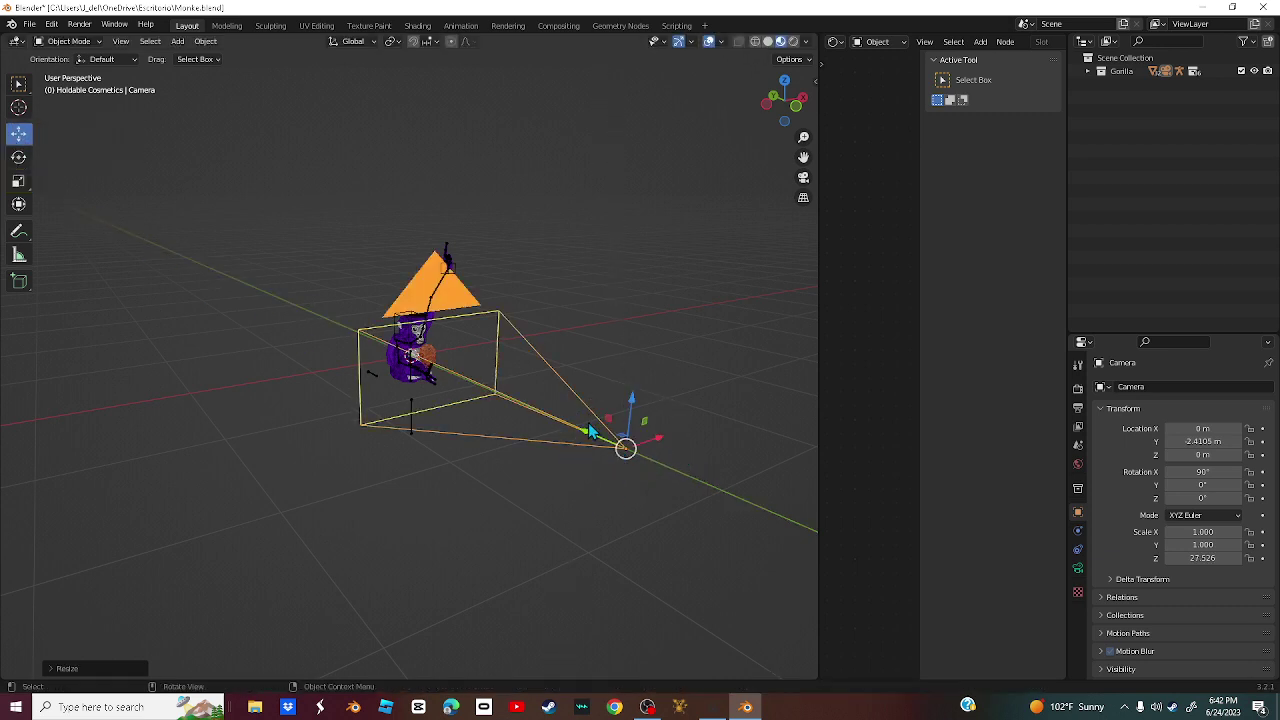
left_click_drag(586, 436, 713, 474)
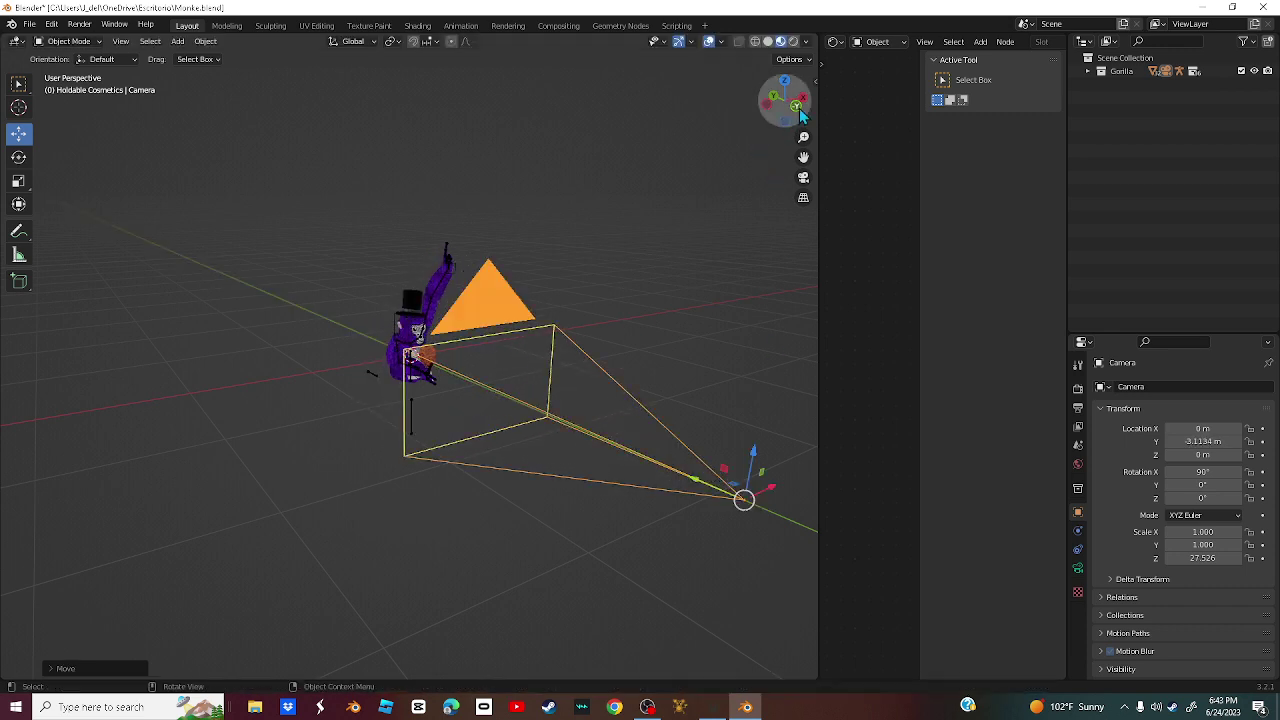
left_click(799, 113)
scroll(770, 148, "up", 3)
scroll(770, 149, "up", 2)
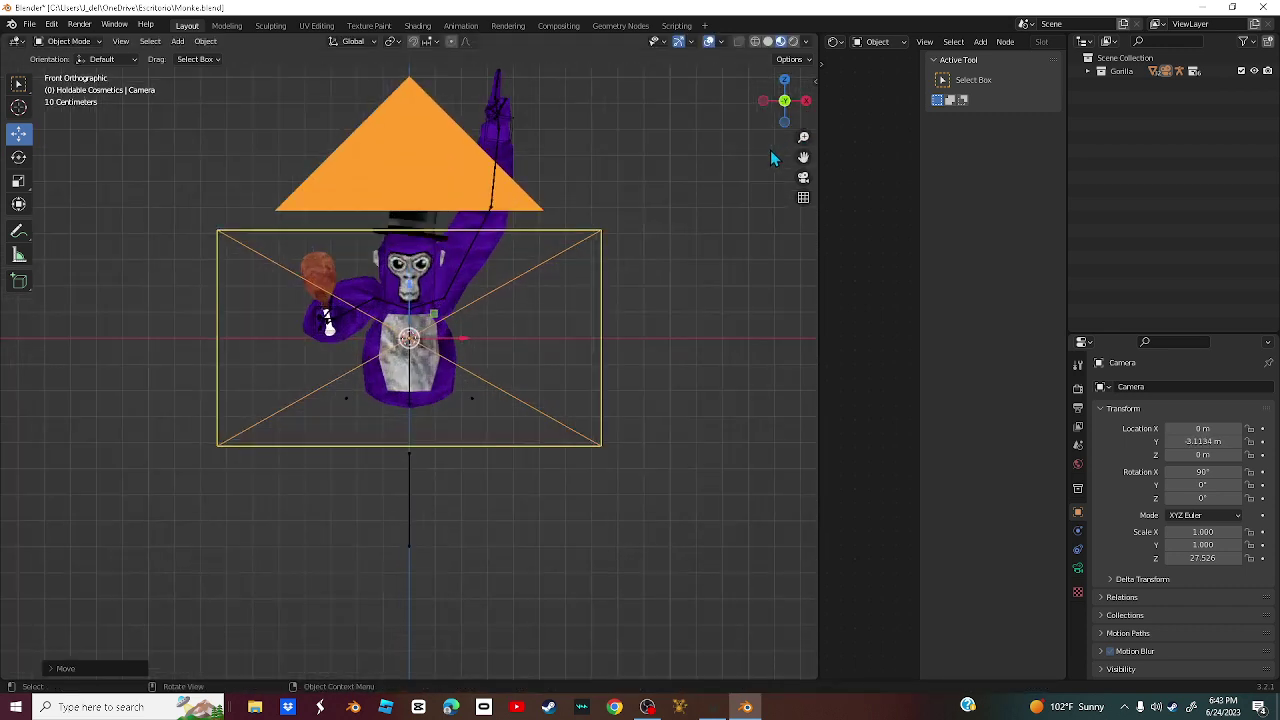
scroll(779, 157, "down", 5)
- Scale the camera further along the global Y axis, to a Z scale of about 16,779
left_click(764, 104)
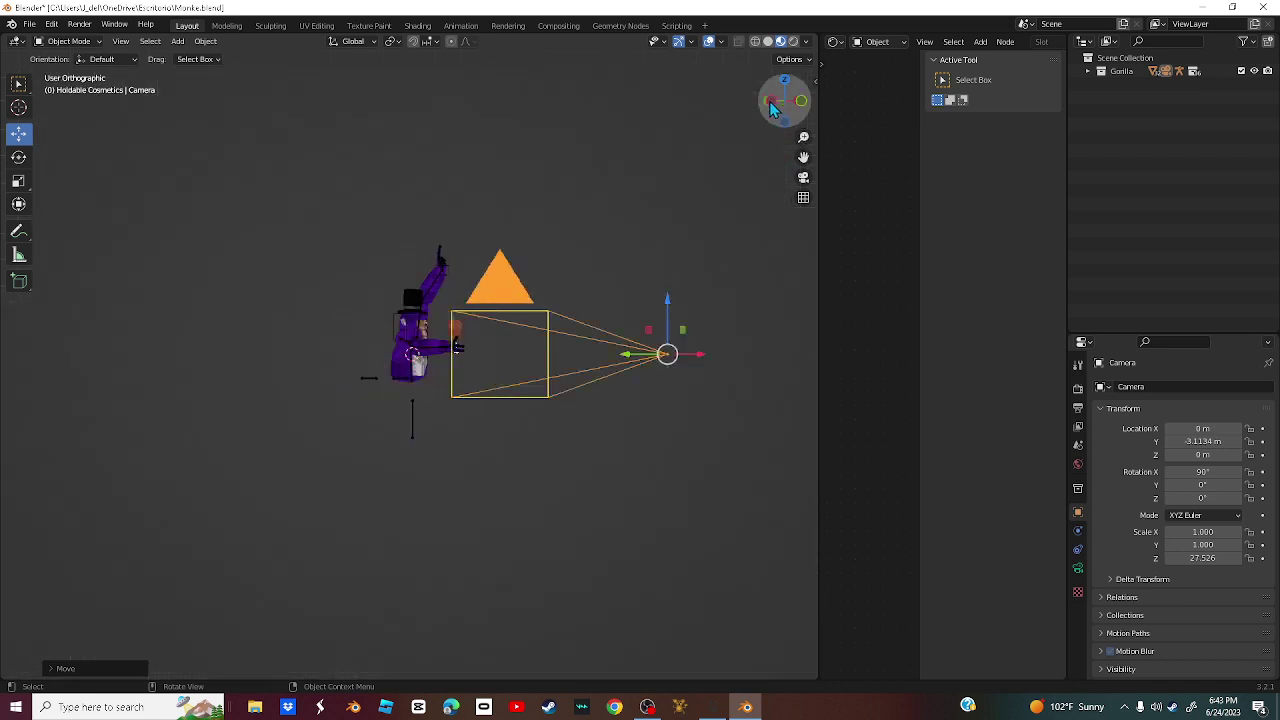
mouse_move(783, 115)
left_mouse_down()
mouse_move(770, 122)
mouse_move(777, 110)
left_mouse_up()
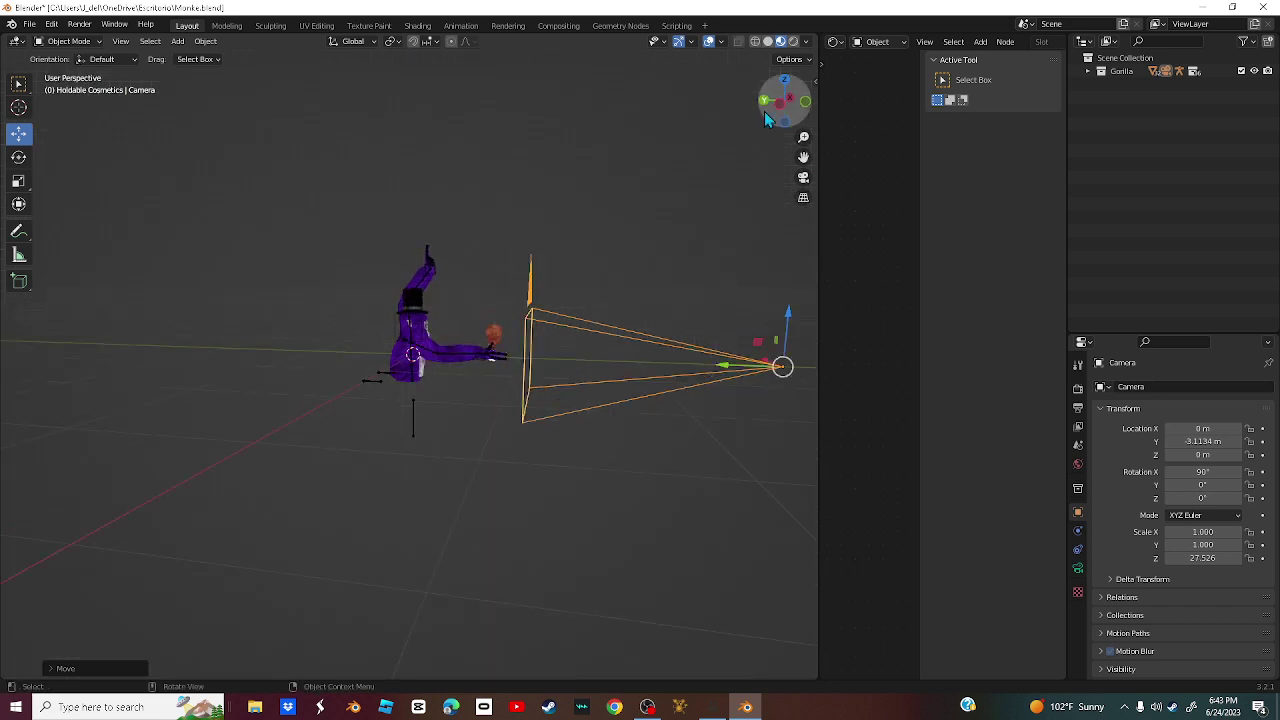
left_click(18, 180)
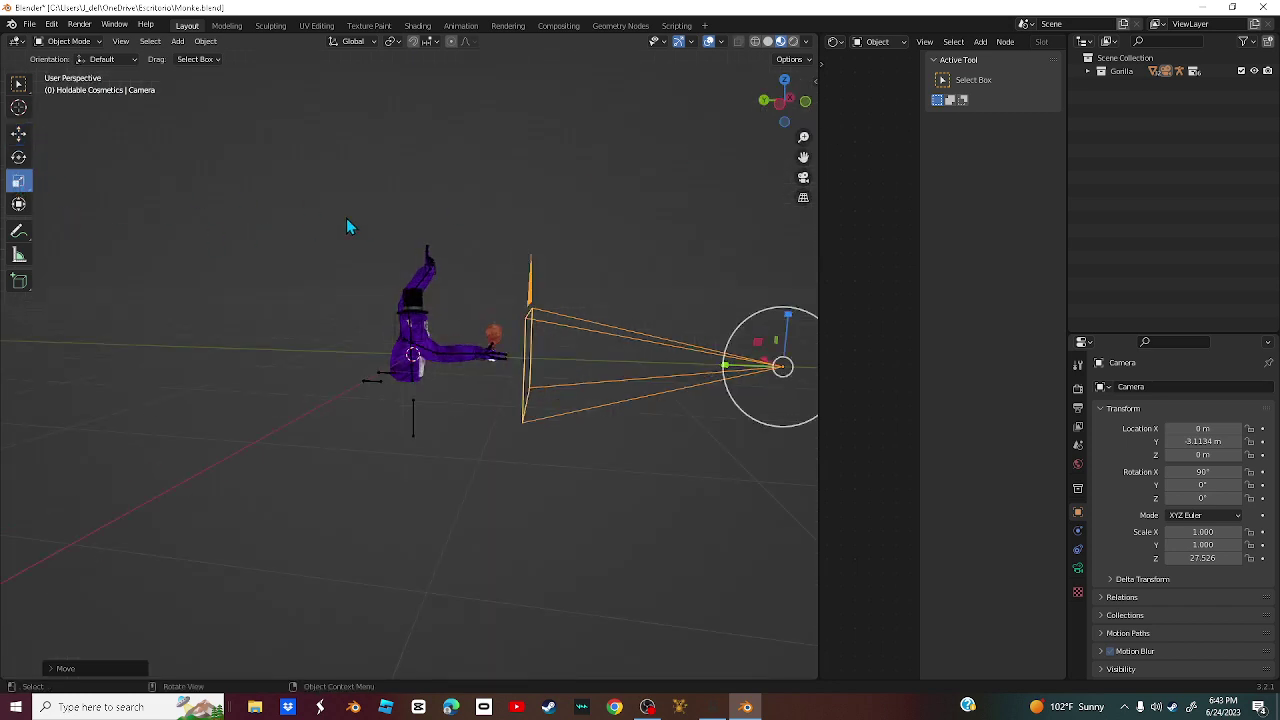
scroll(480, 280, "down", 1)
left_click_drag(683, 425, 684, 582)
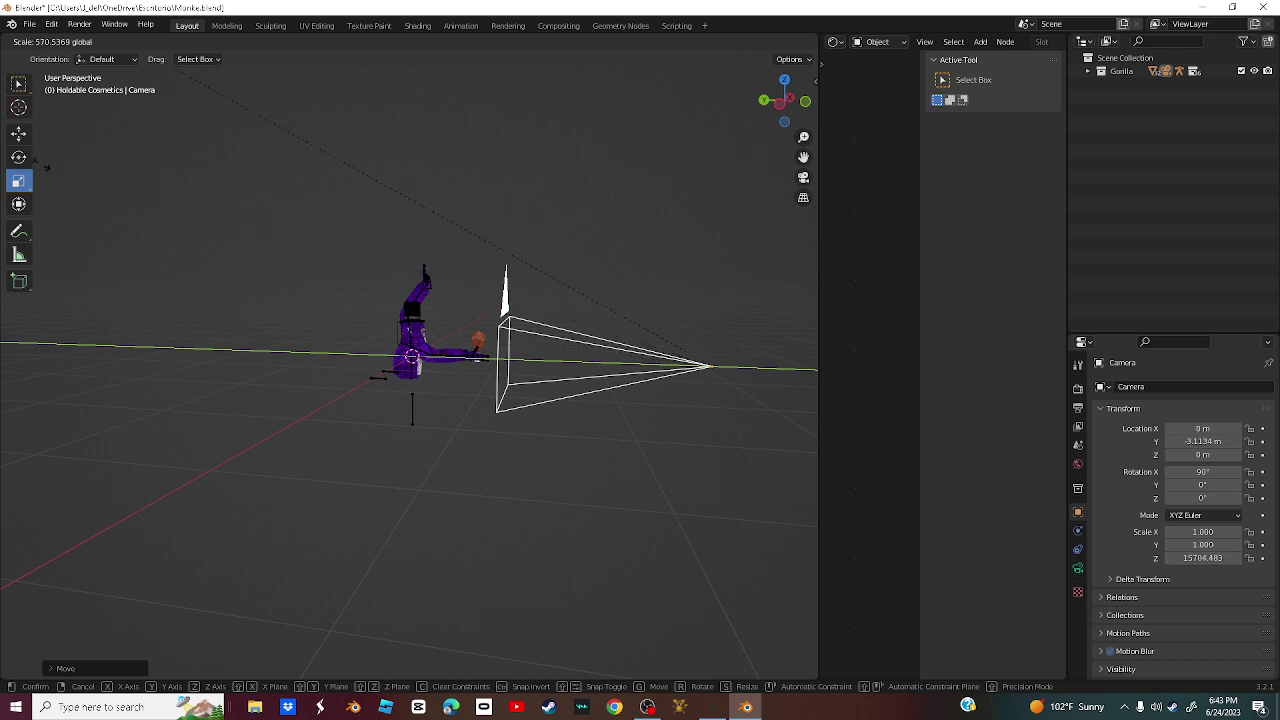
left_click(450, 538)
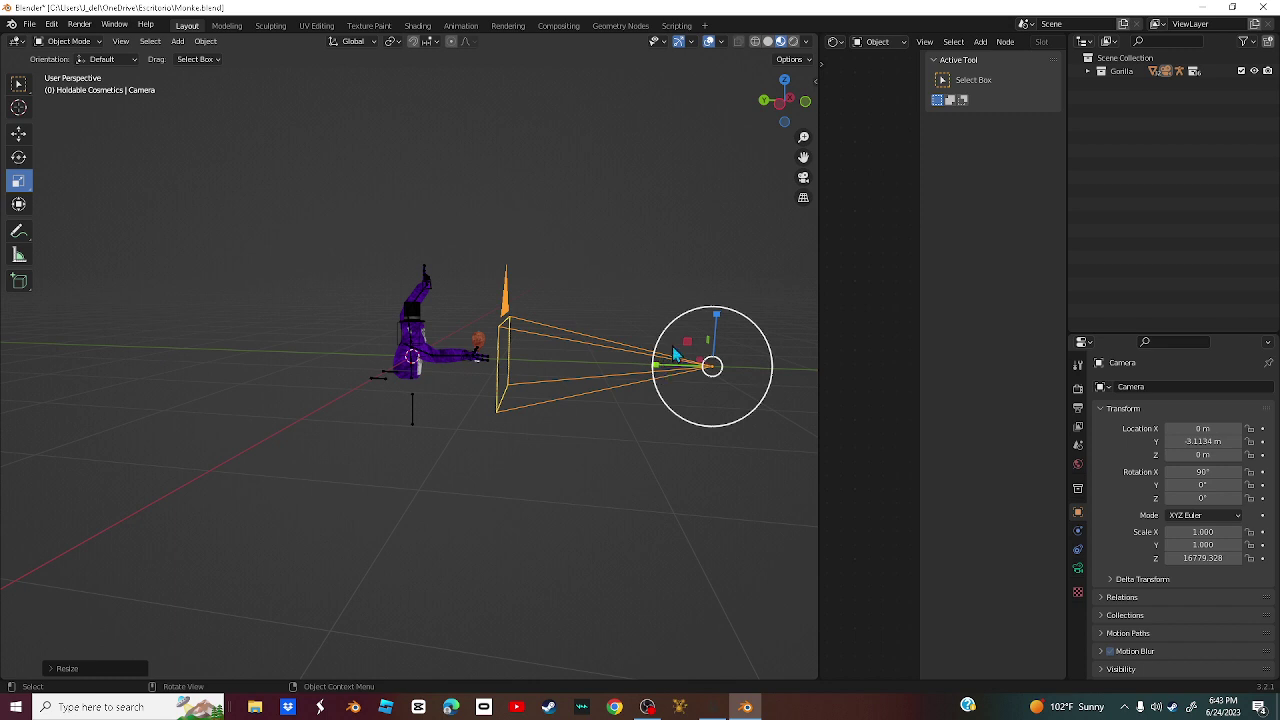
- Scale the camera in the global YZ plane to about 63.18 in Y and 1,060,846 in Z, enlarging its frame
left_click_drag(686, 341, 657, 374)
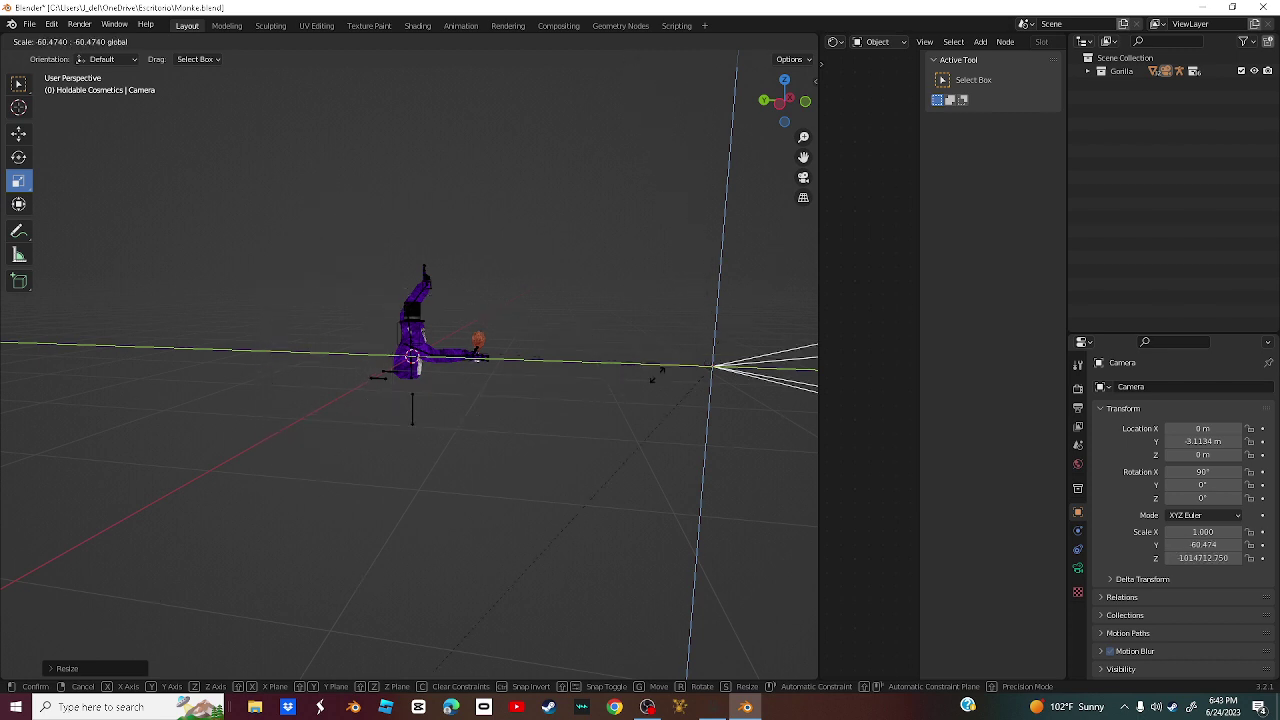
left_click_drag(765, 177, 795, 334)
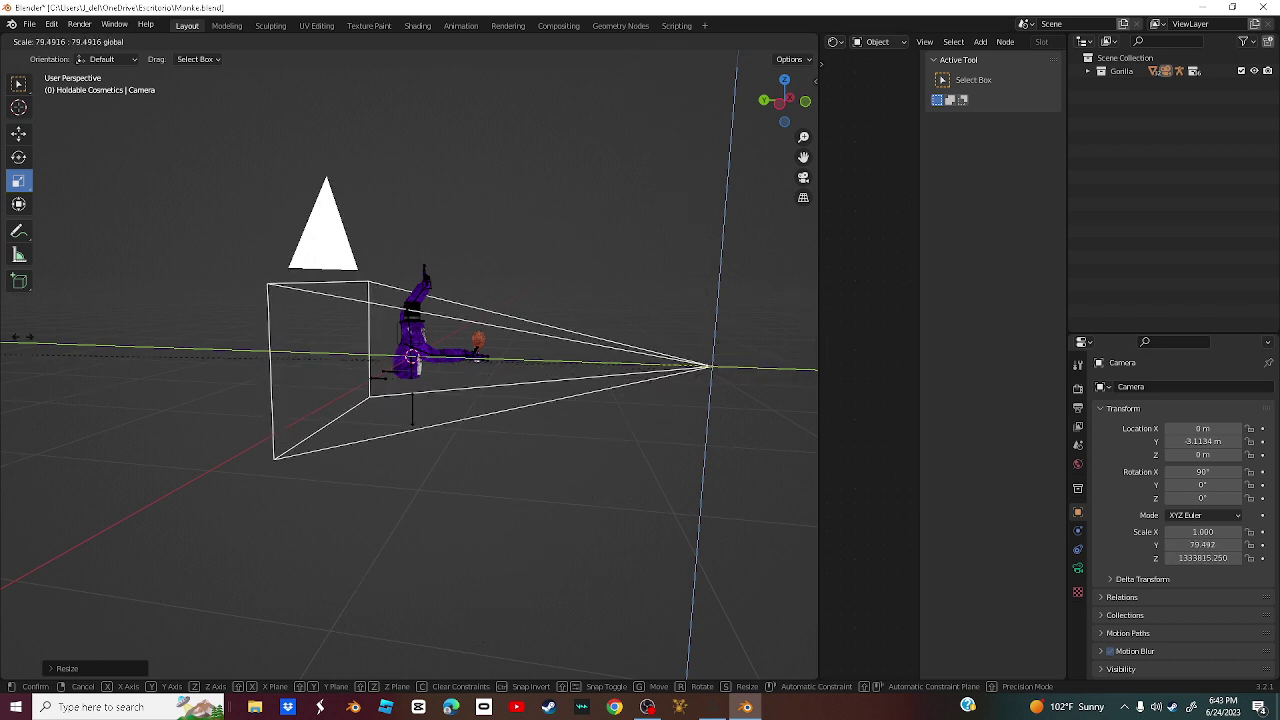
left_click_drag(22, 337, 363, 163)
left_click_drag(381, 275, 240, 482)
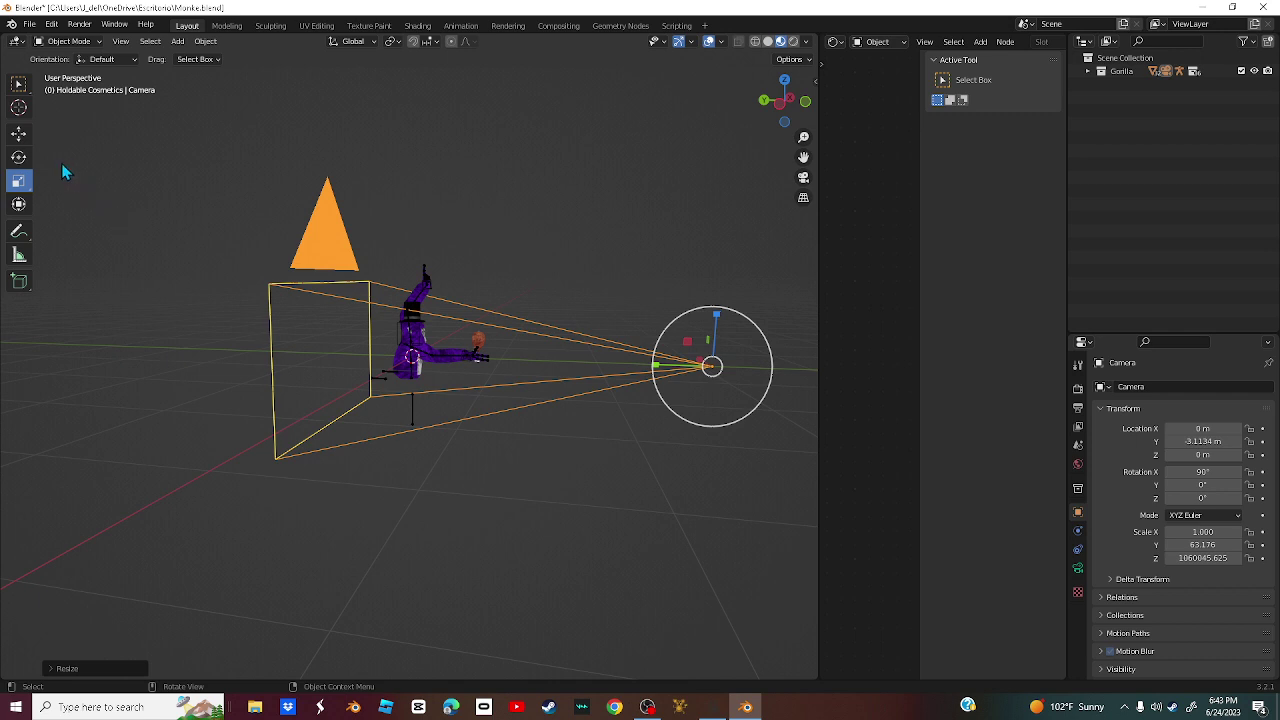
- Move the camera along Y to about -5.47 m and compare its frame with the character in side and front views
left_click(19, 134)
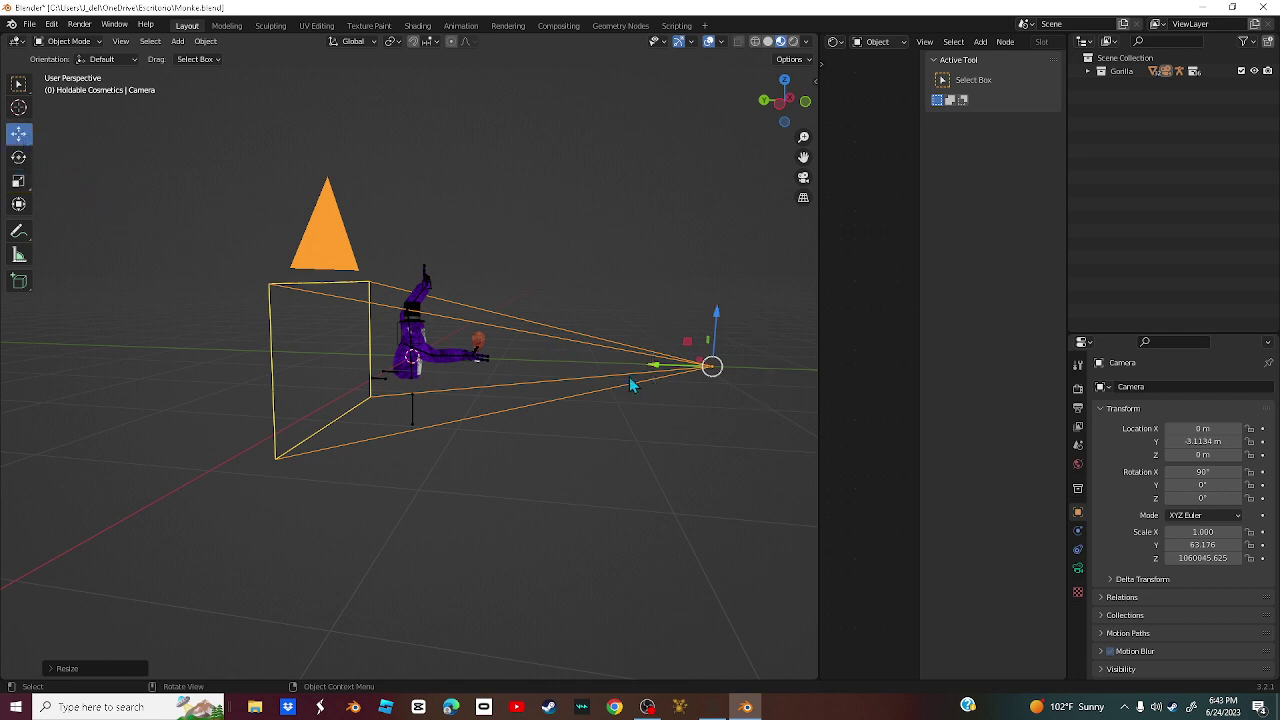
left_click_drag(649, 369, 119, 396)
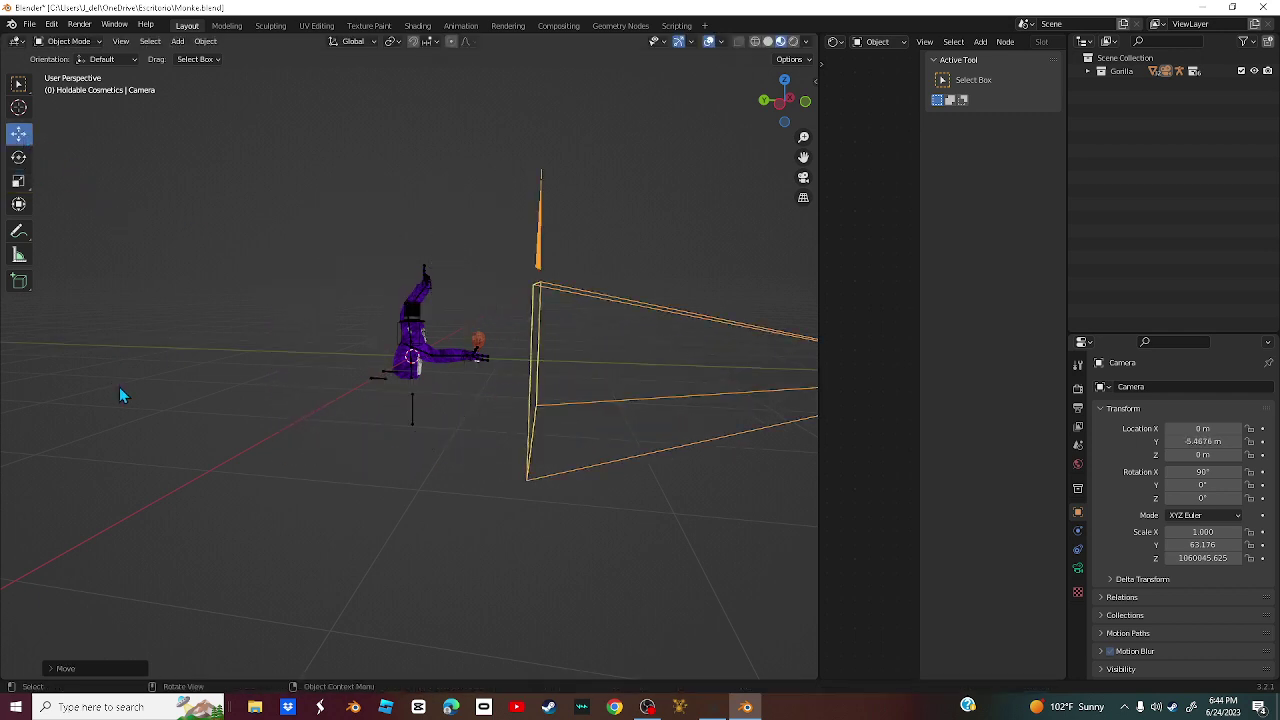
left_click(119, 396)
mouse_move(778, 112)
left_mouse_down()
mouse_move(795, 98)
mouse_move(785, 102)
left_mouse_up()
left_click(785, 101)
left_click(785, 102)
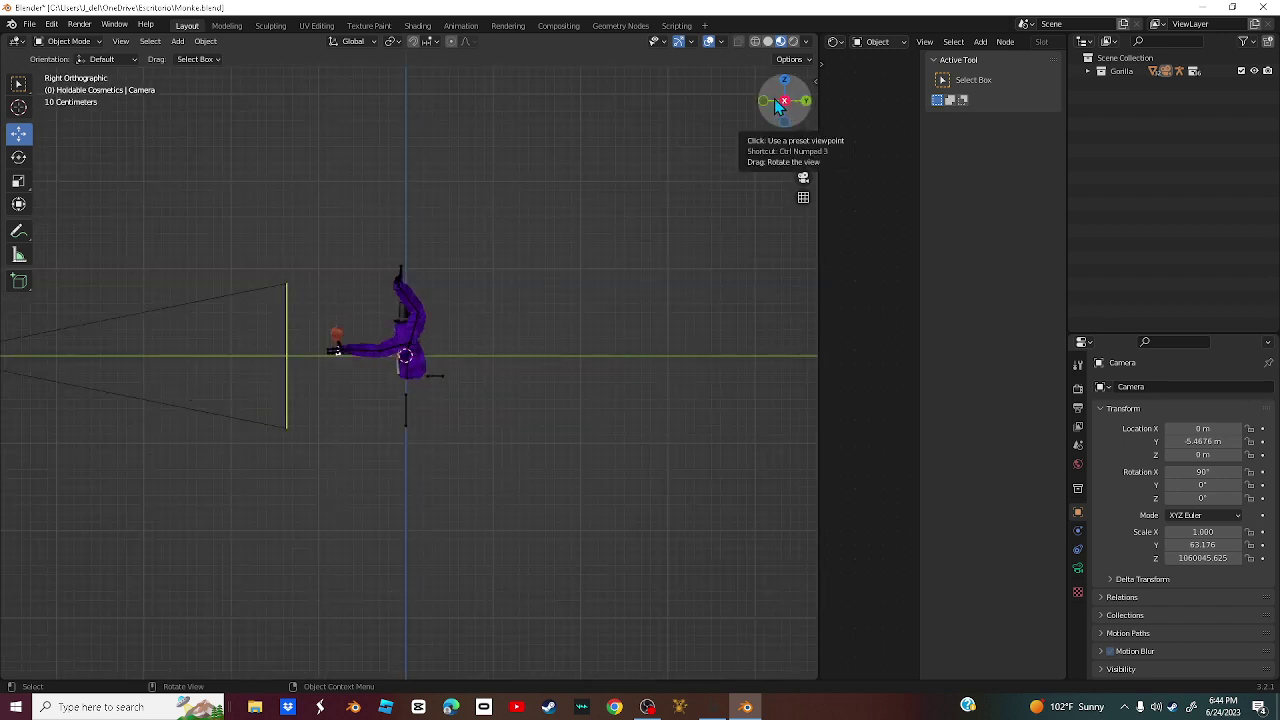
left_click(766, 102)
scroll(666, 194, "up", 8)
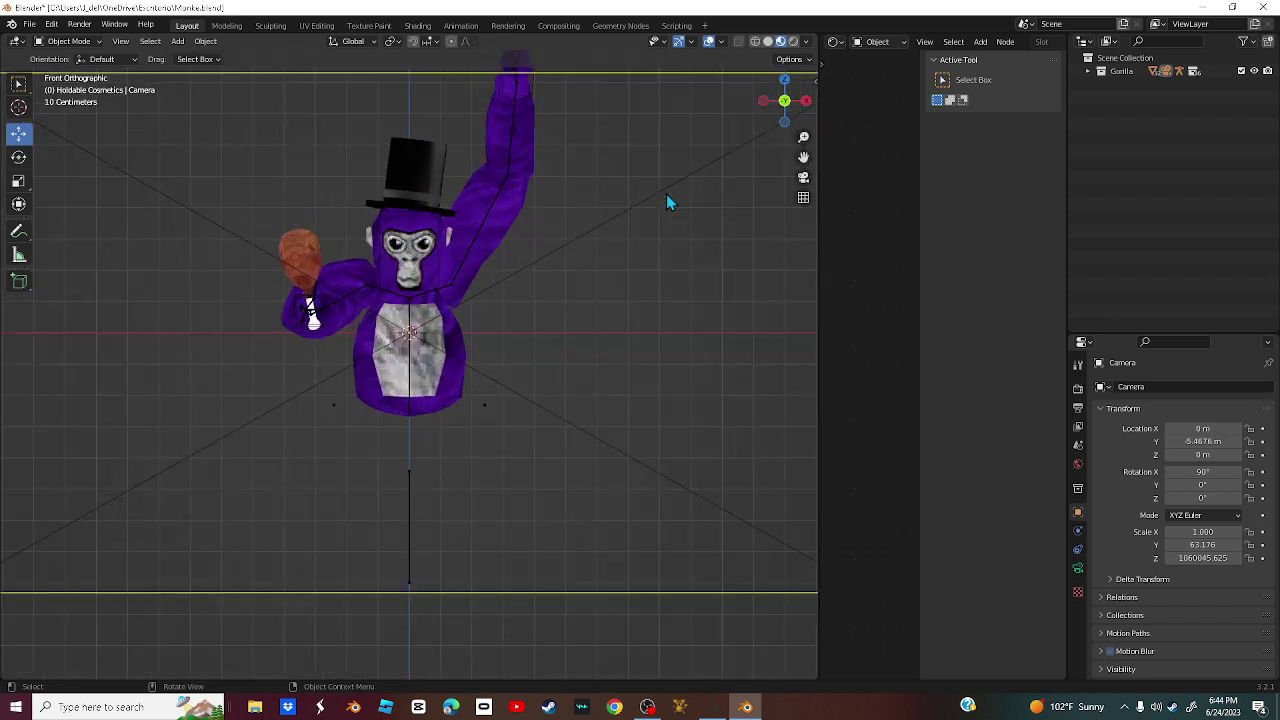
scroll(664, 195, "down", 3)
scroll(598, 186, "down", 1)
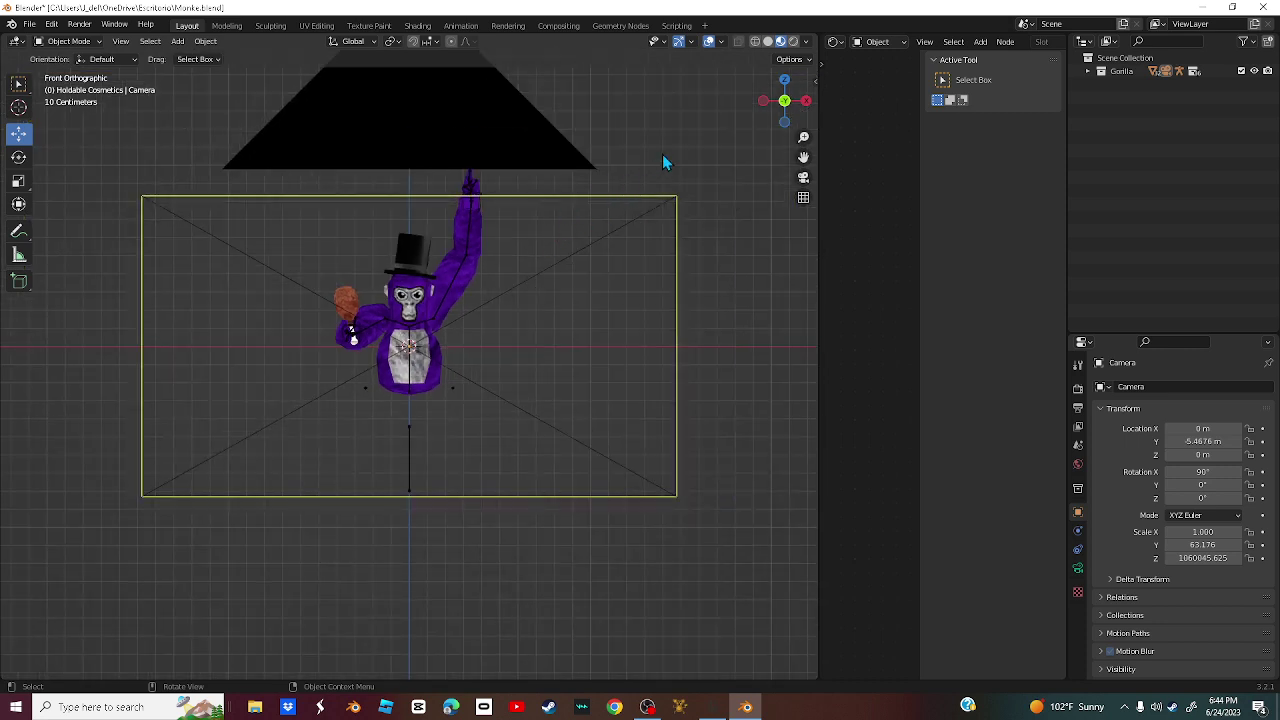
- Reselect the camera and scale it along the global Y axis, to a Z scale of about 23.27 million
left_click(763, 102)
scroll(706, 260, "down", 5)
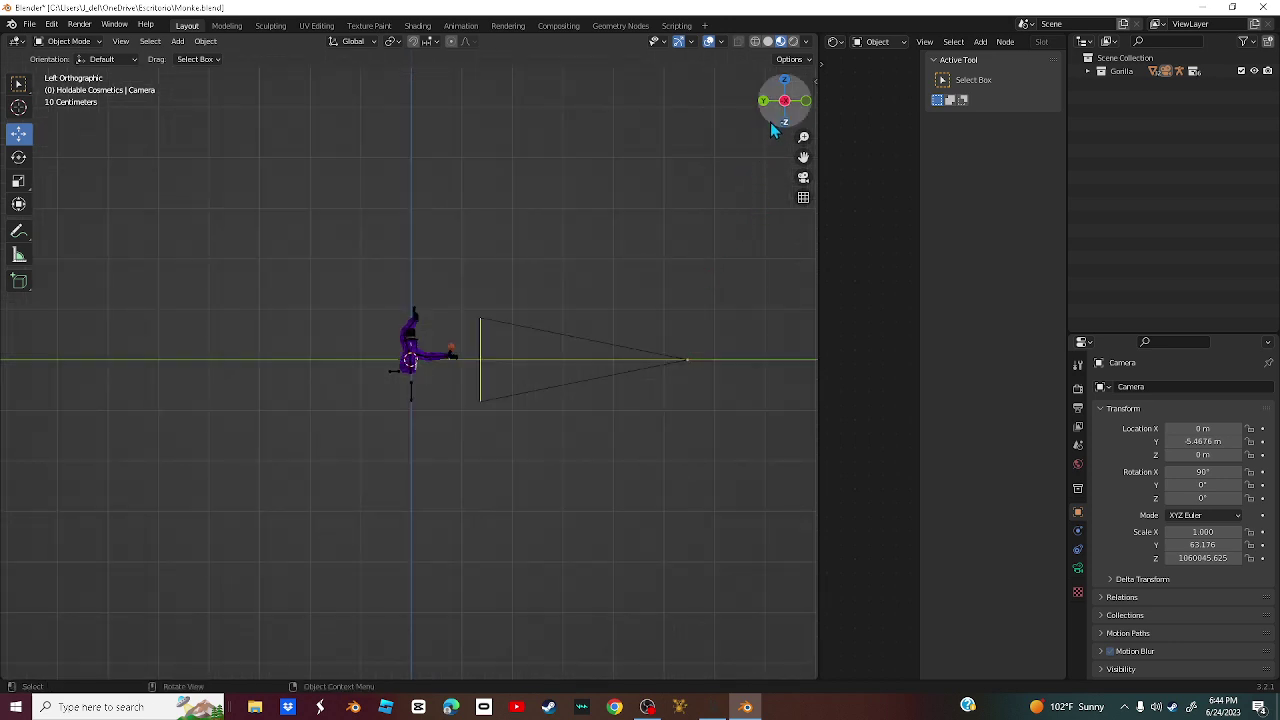
left_click_drag(764, 122, 752, 139)
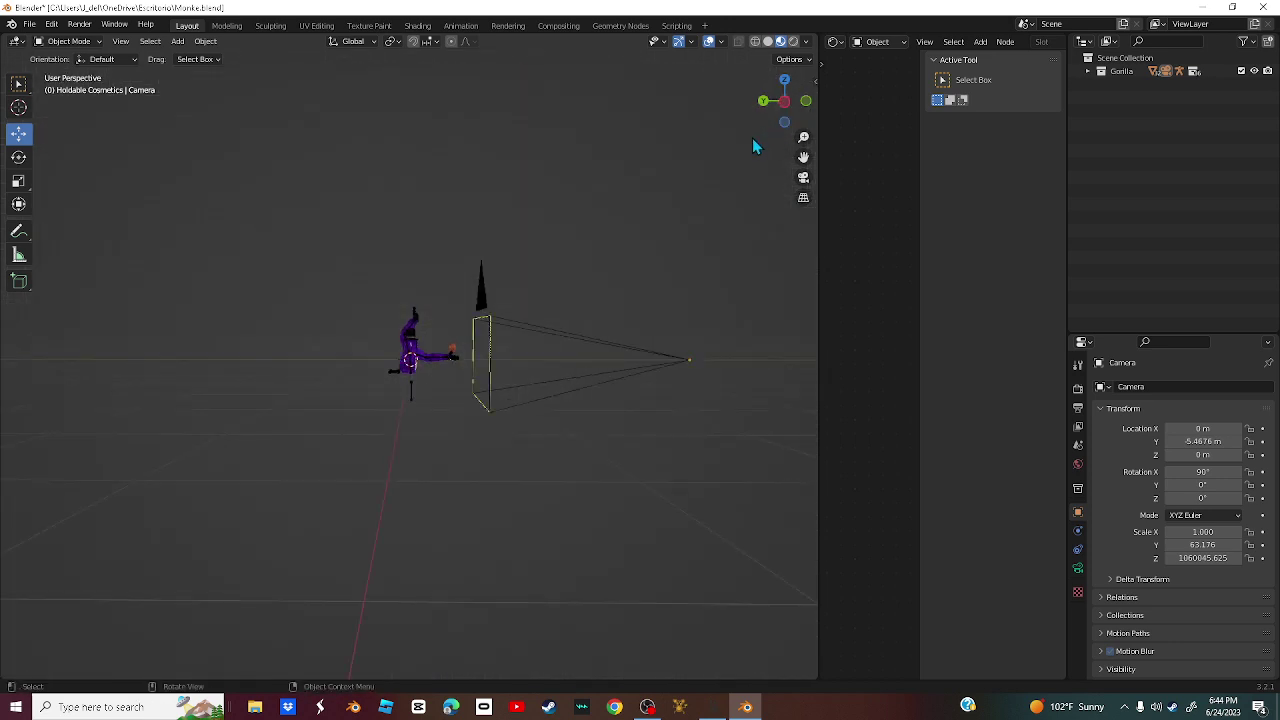
left_click(18, 180)
left_click(687, 358)
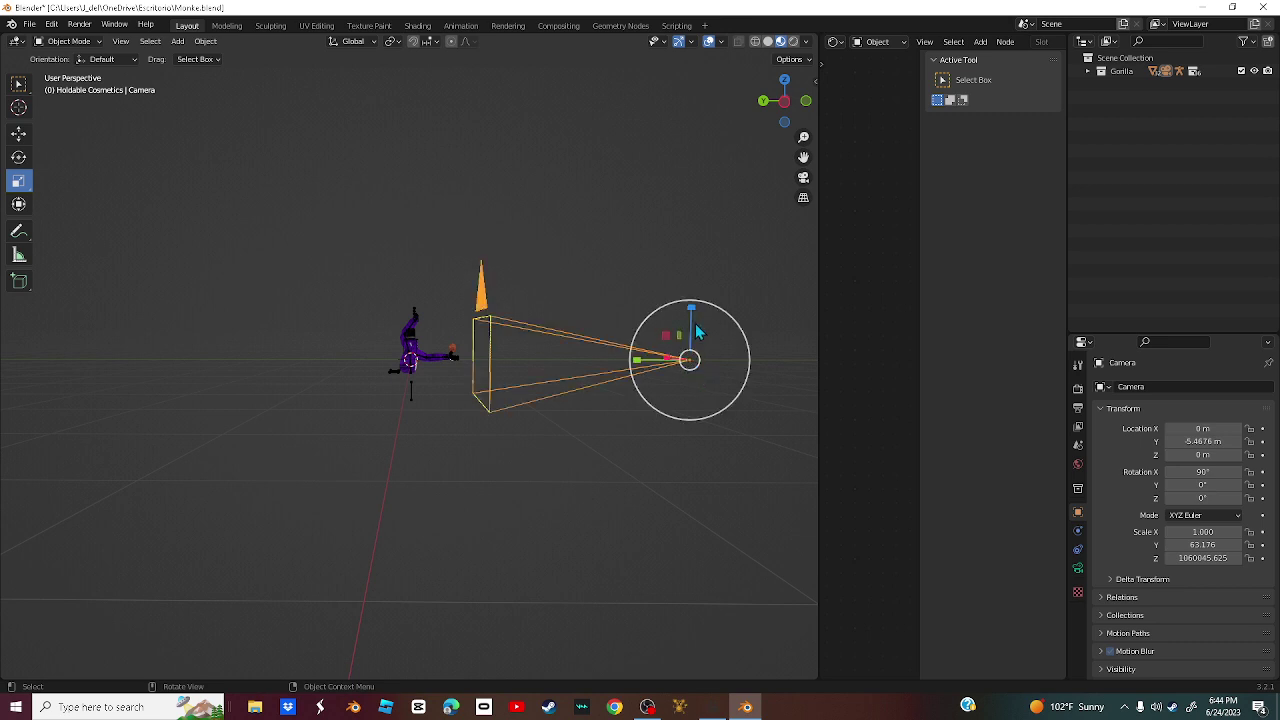
left_click_drag(636, 366, 519, 364)
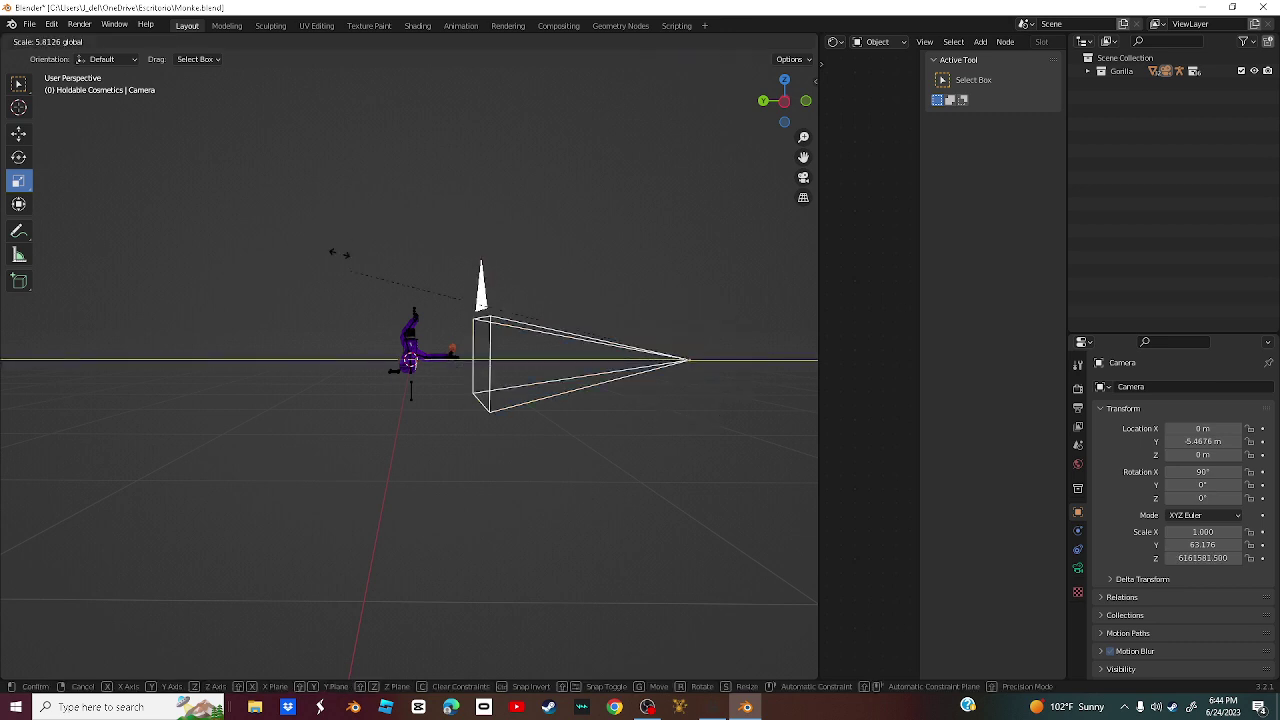
left_click_drag(333, 253, 290, 446)
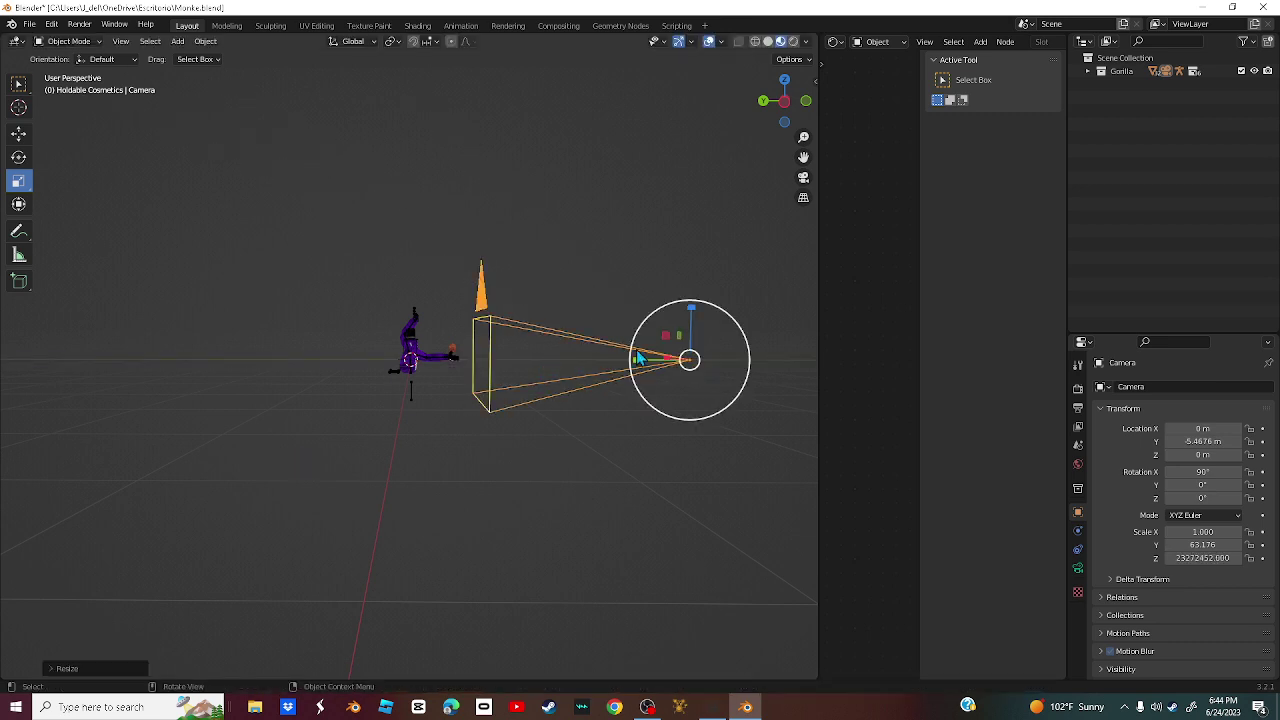
- Scale the camera in the YZ plane and along global Z, to about 405,573 in Y and 3.97 billion in Z
left_click_drag(667, 333, 730, 223)
key("s")
key("z")
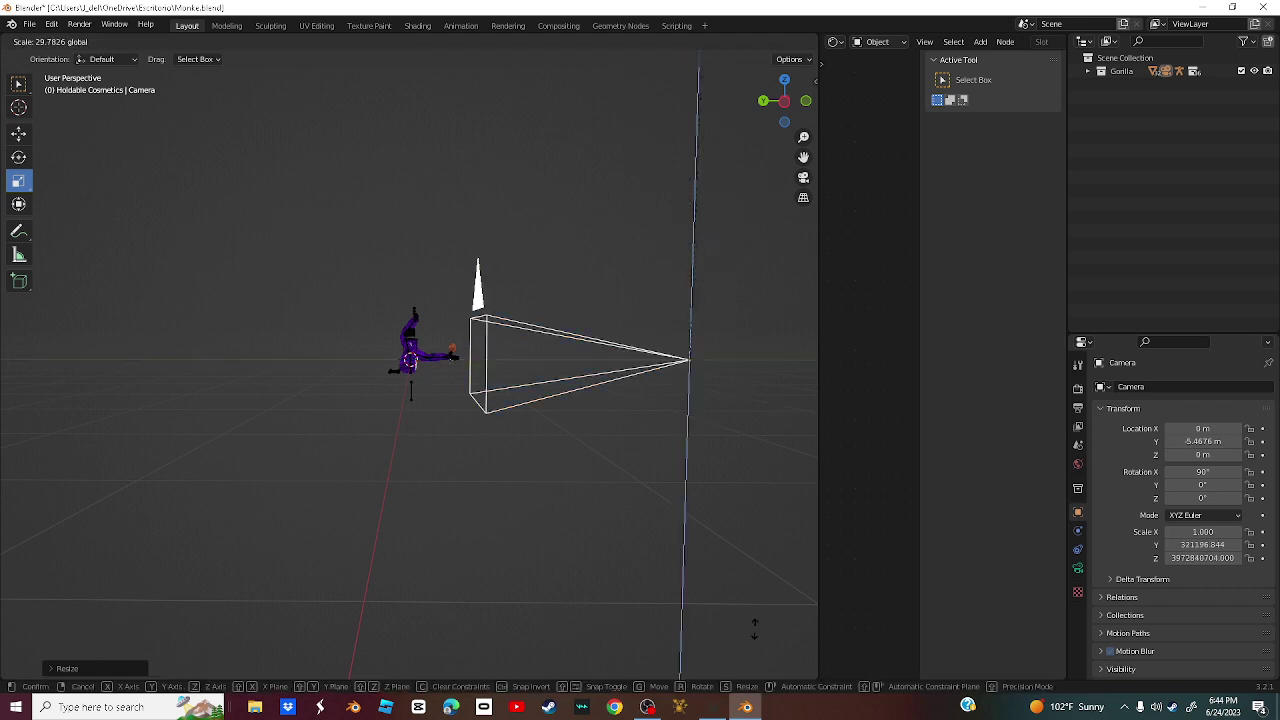
left_click(601, 420)
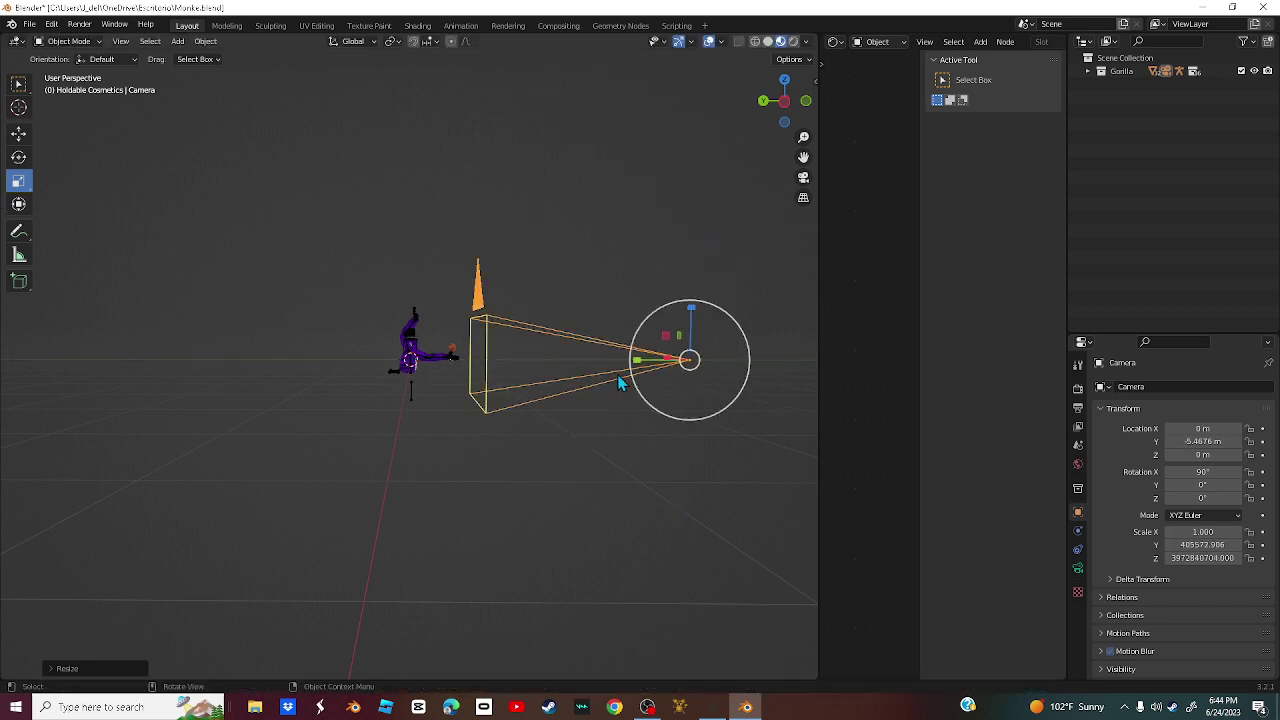
- Scale the camera along the global Y axis, to a Z scale of about 77.4 billion
key("s")
key("y")
left_click(178, 364)
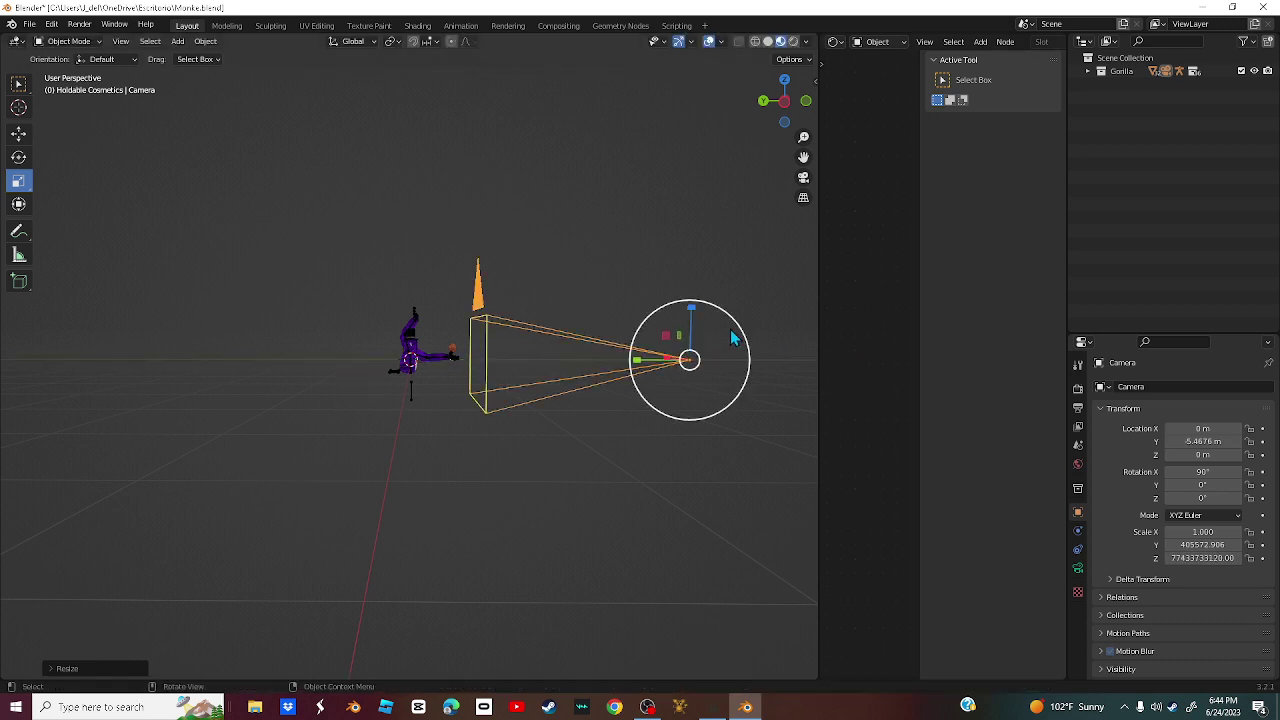
- Reselect the camera and scale it in the global YZ plane, to a Y scale of about 20.68 million
left_click(664, 332)
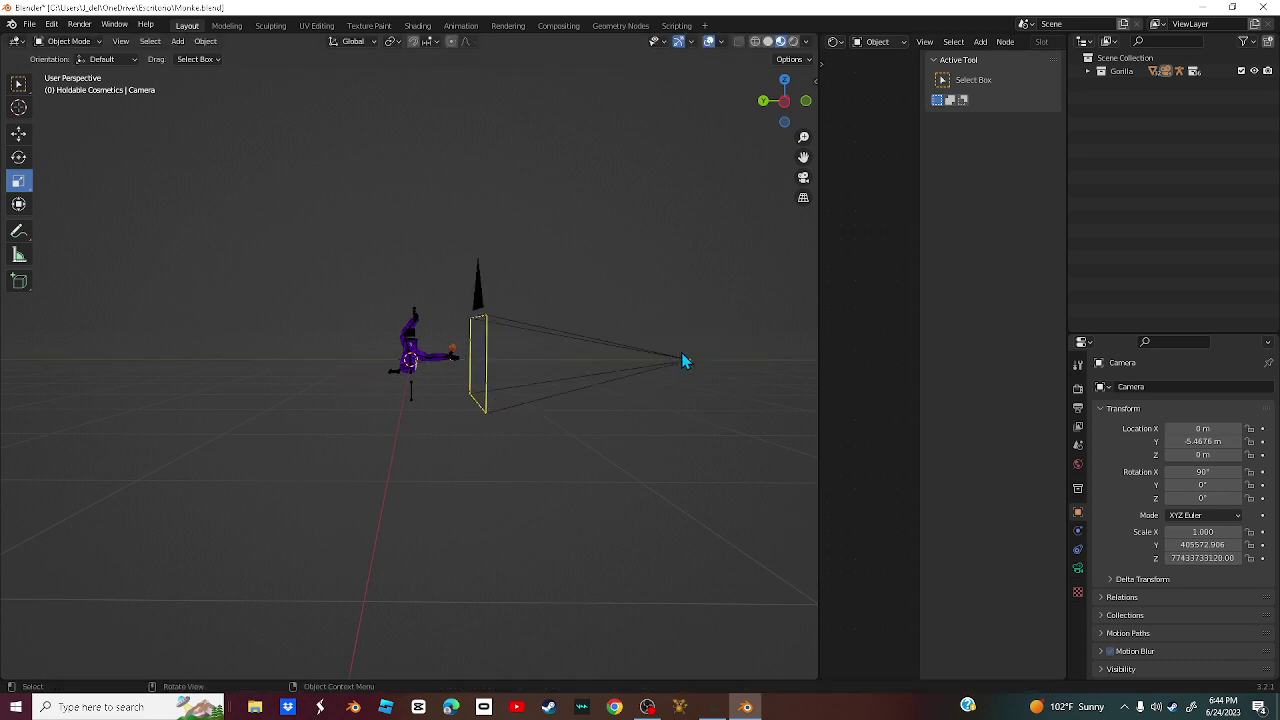
left_click(681, 352)
left_click_drag(662, 336, 649, 517)
left_click(660, 505)
scroll(641, 391, "up", 3)
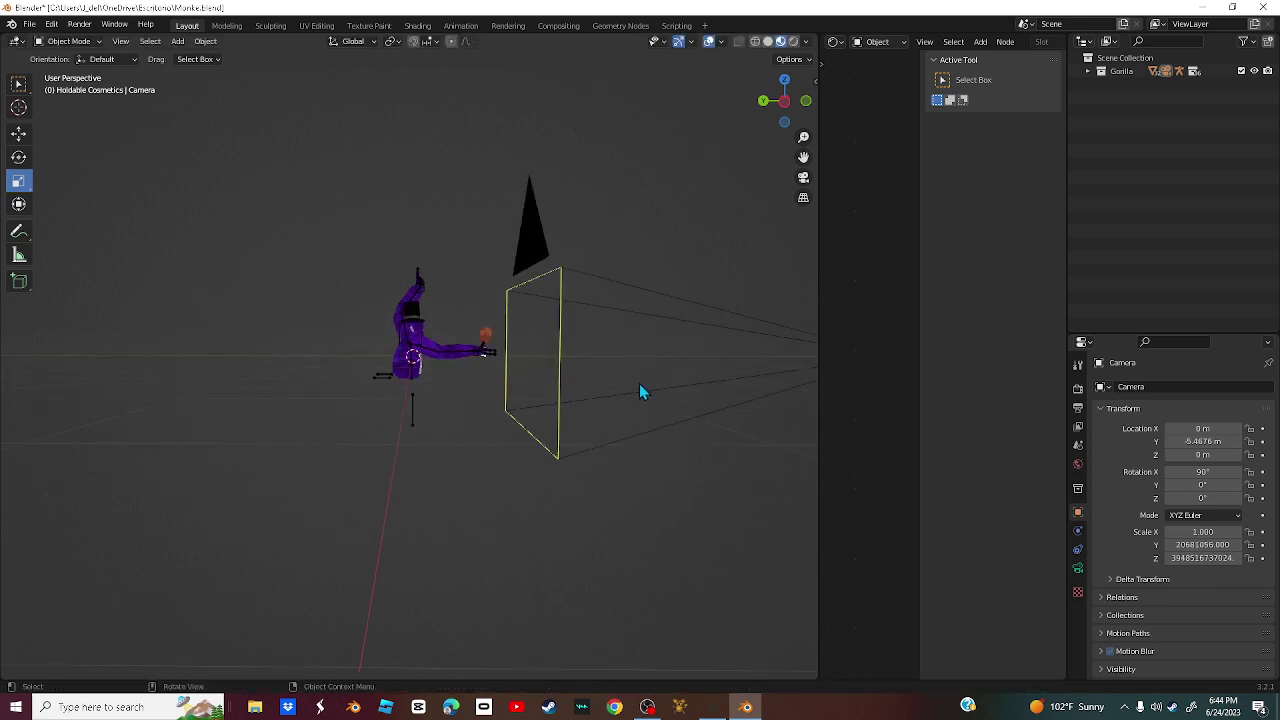
scroll(612, 320, "down", 2)
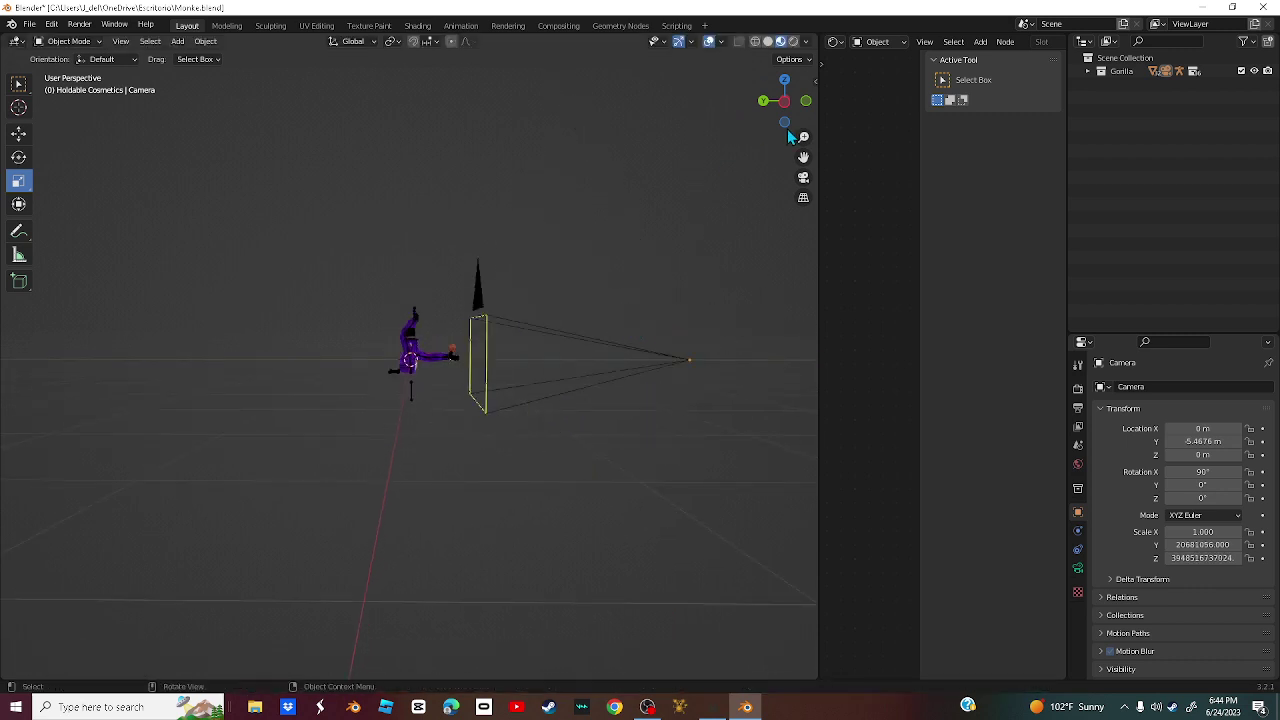
- Check the camera frame around the character in front view and select the character's rig
left_click(806, 103)
scroll(752, 290, "up", 4)
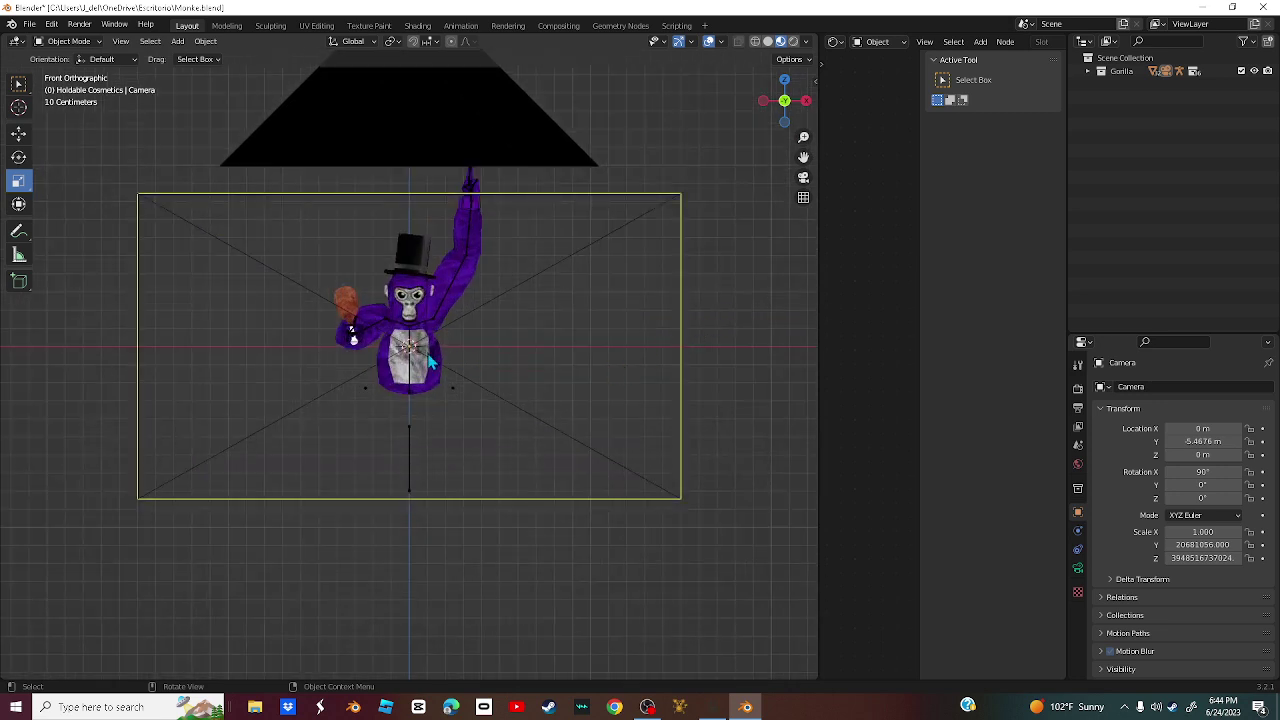
left_click(349, 332)
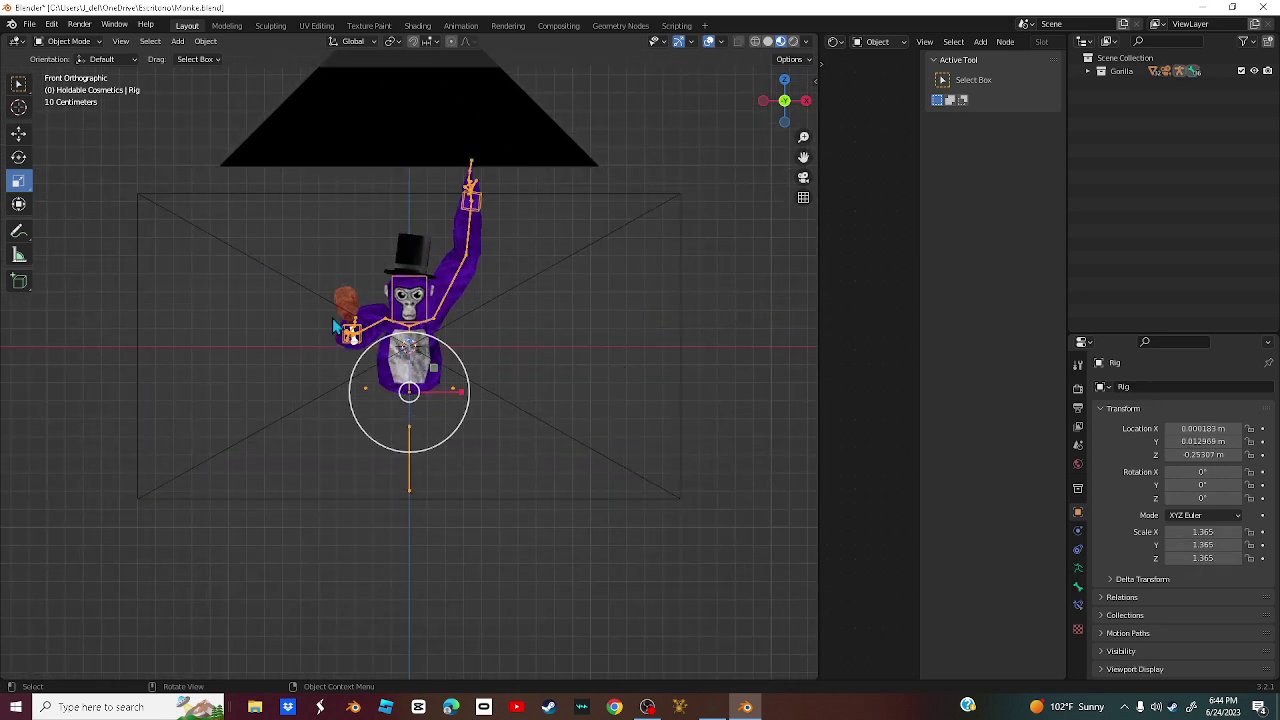
- Nudge the character's rig along X to about -0.007 m and raise the camera to about 0.221 m in Z
left_click(18, 140)
left_click_drag(417, 350, 413, 350)
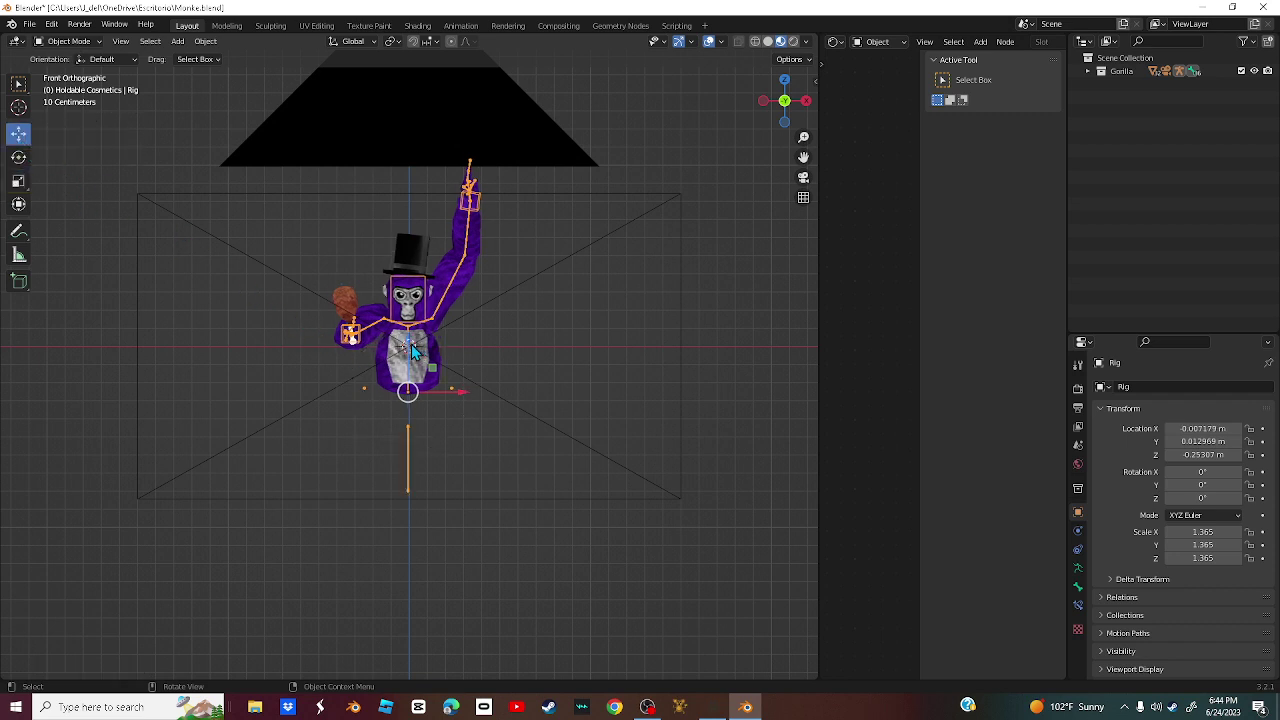
left_click(413, 350)
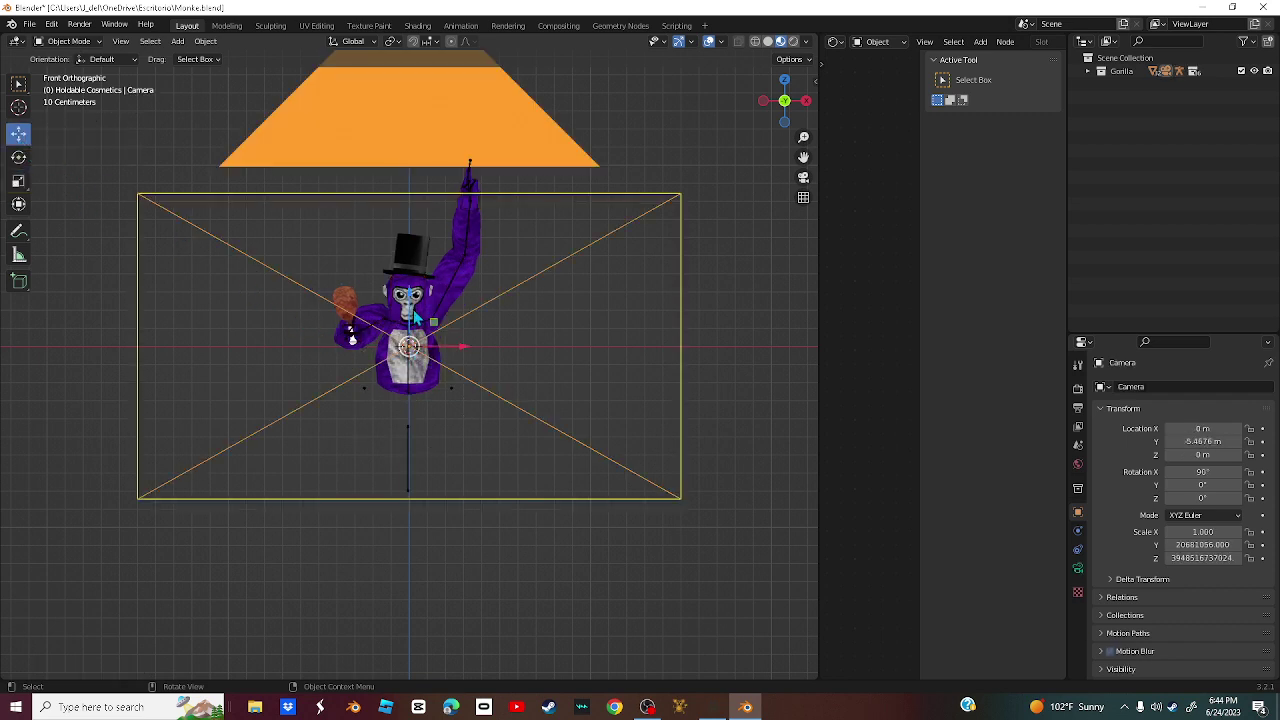
left_click_drag(411, 307, 408, 252)
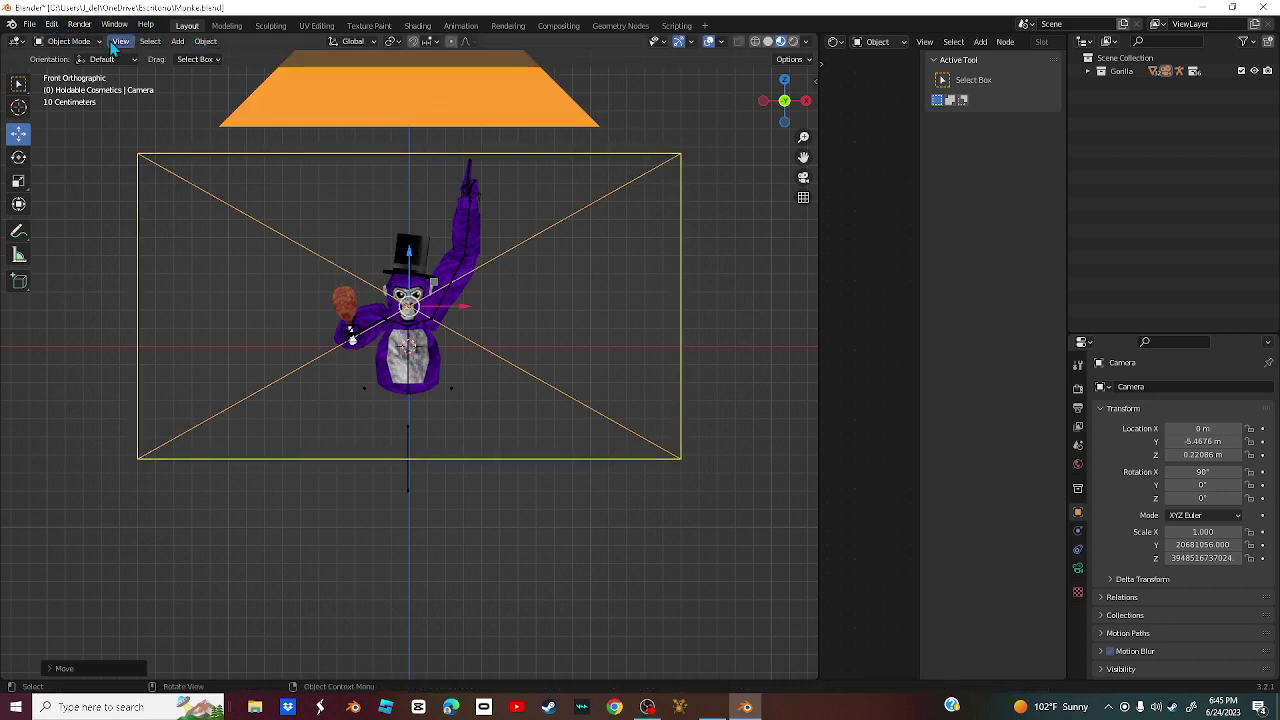
- Enable a transparent film background in the scene's render settings and expand its options
left_click(1078, 389)
scroll(1169, 645, "down", 6)
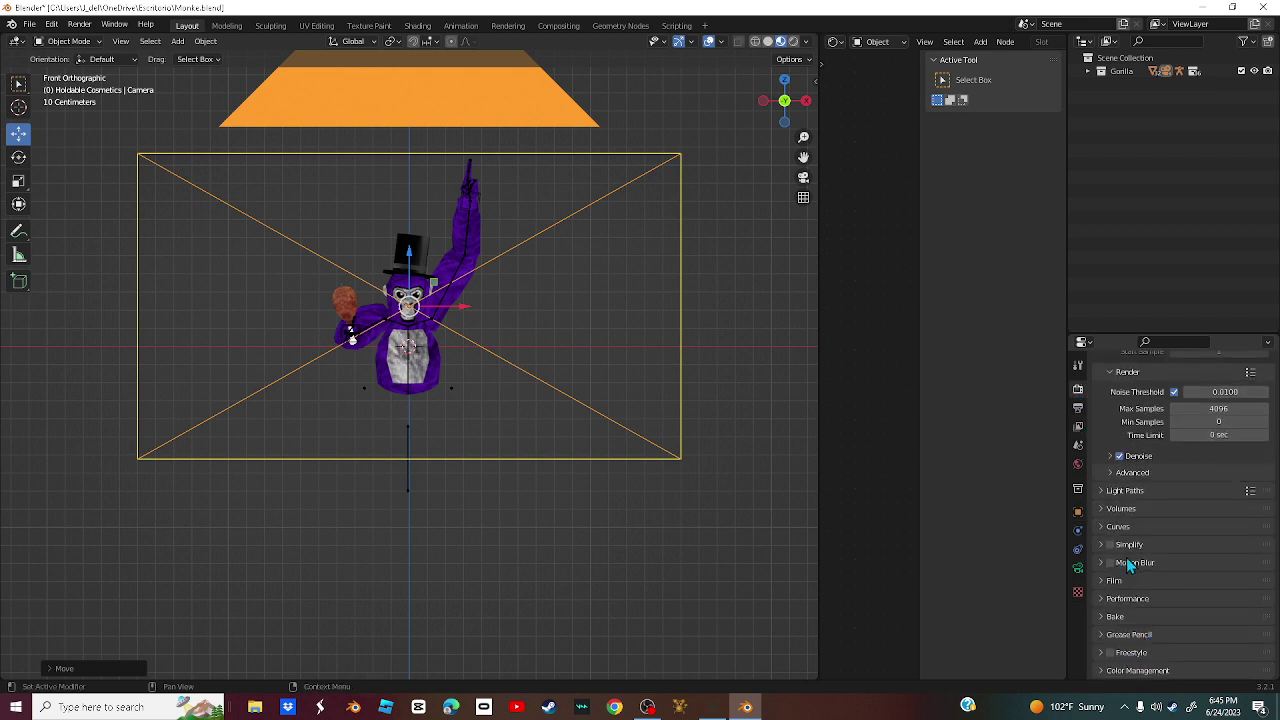
left_click(1117, 580)
scroll(1128, 620, "down", 2)
scroll(1131, 650, "down", 2)
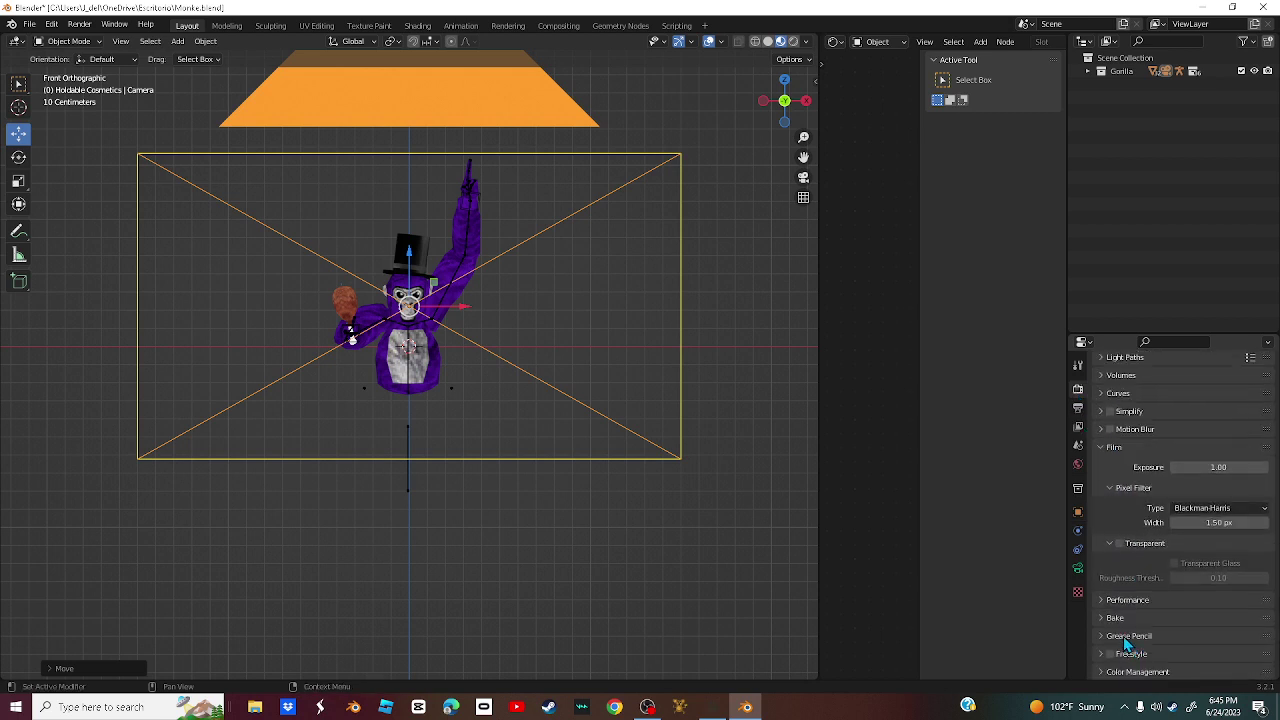
left_click(1119, 574)
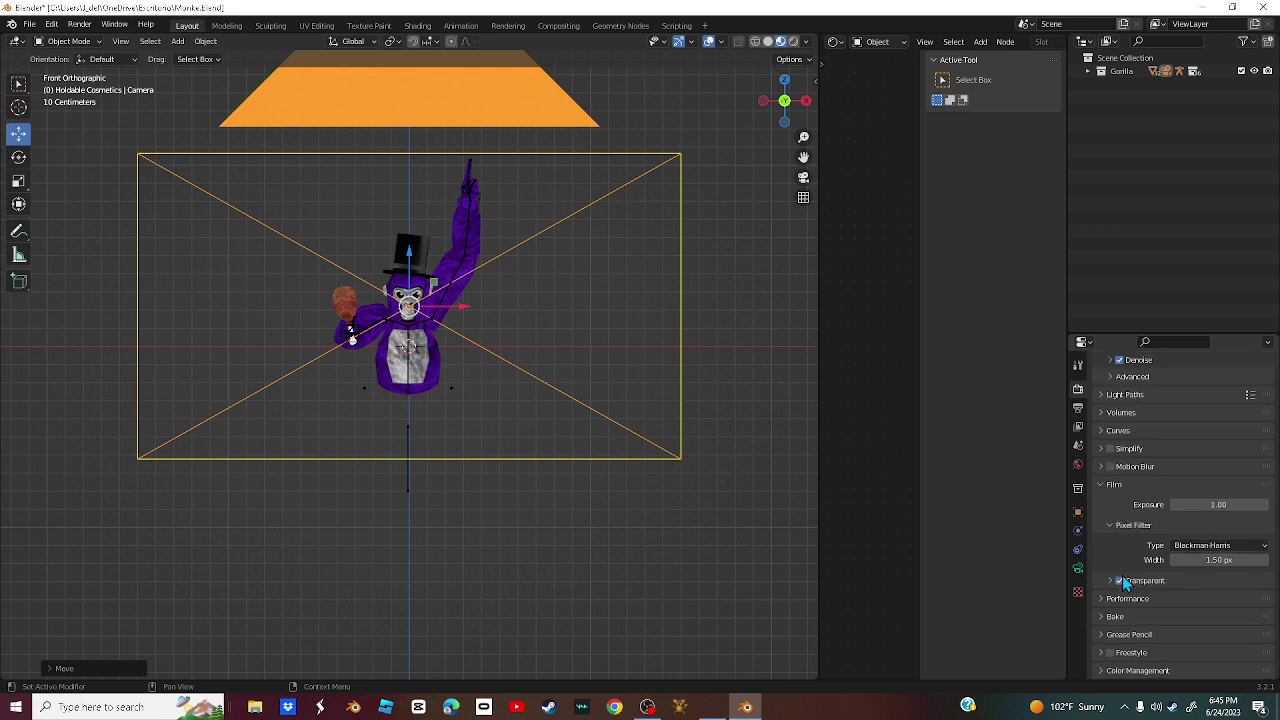
left_click(1120, 580)
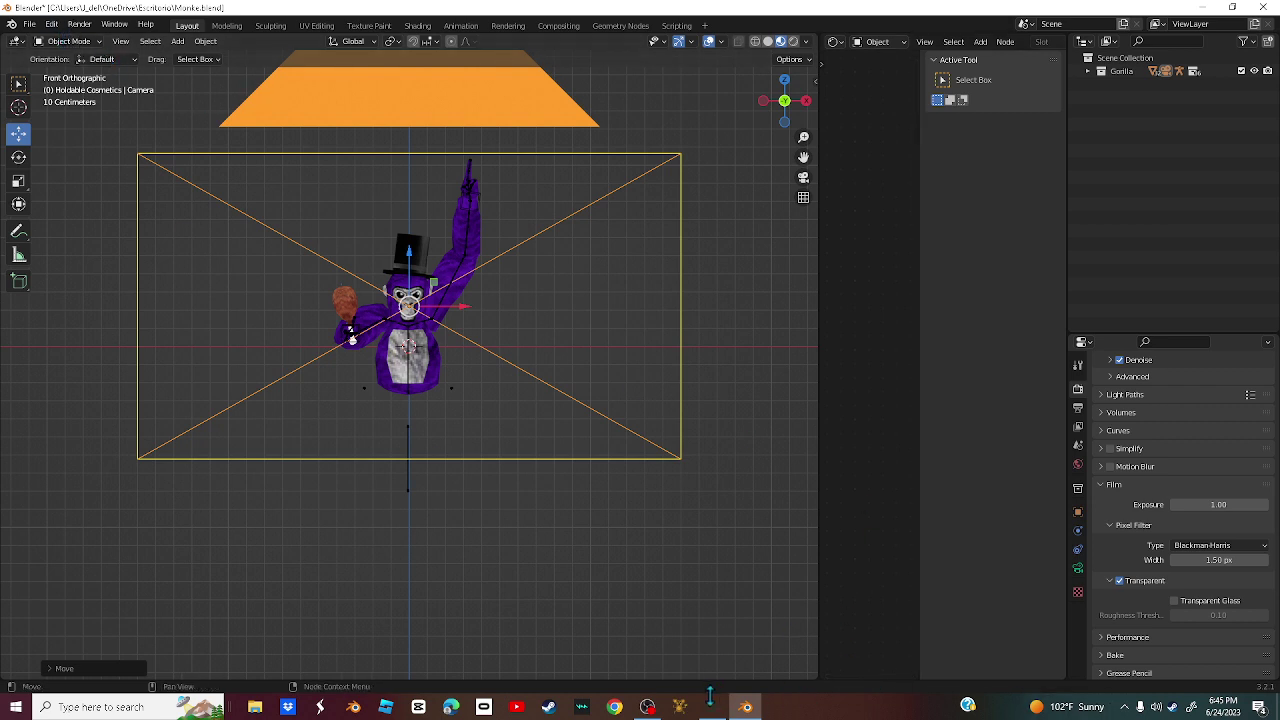
left_click(647, 707)
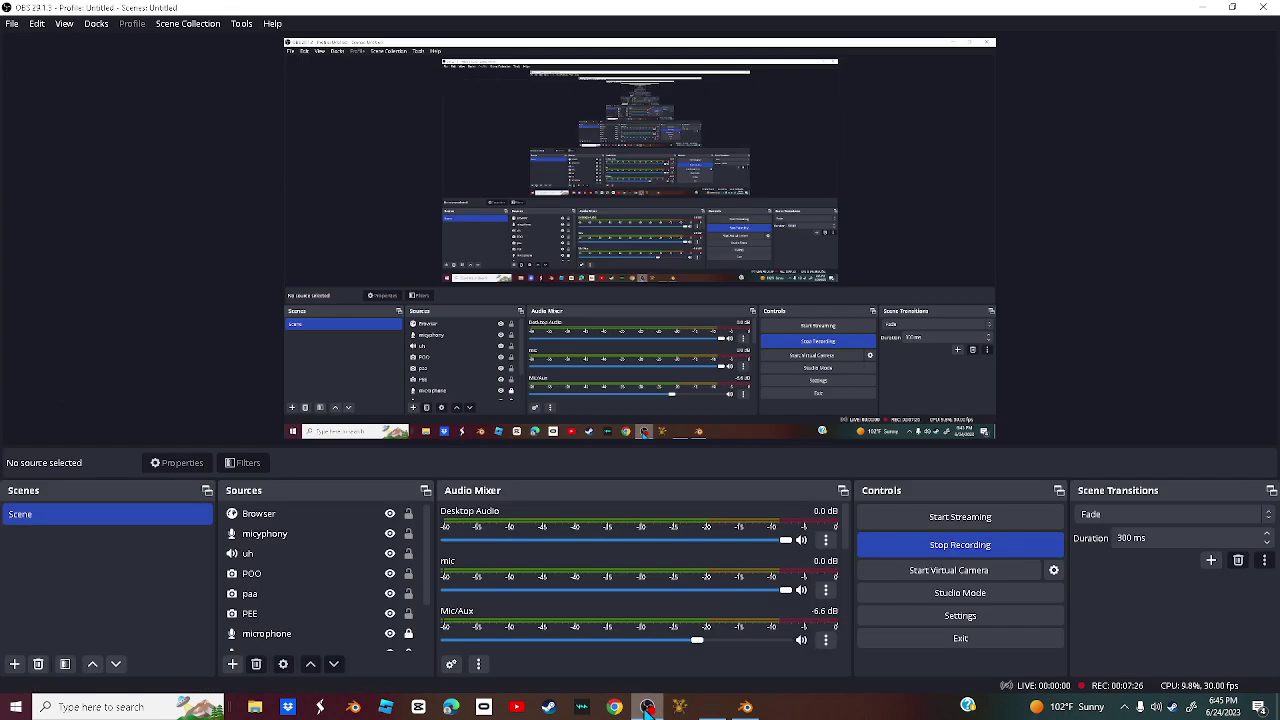
left_click(1201, 9)
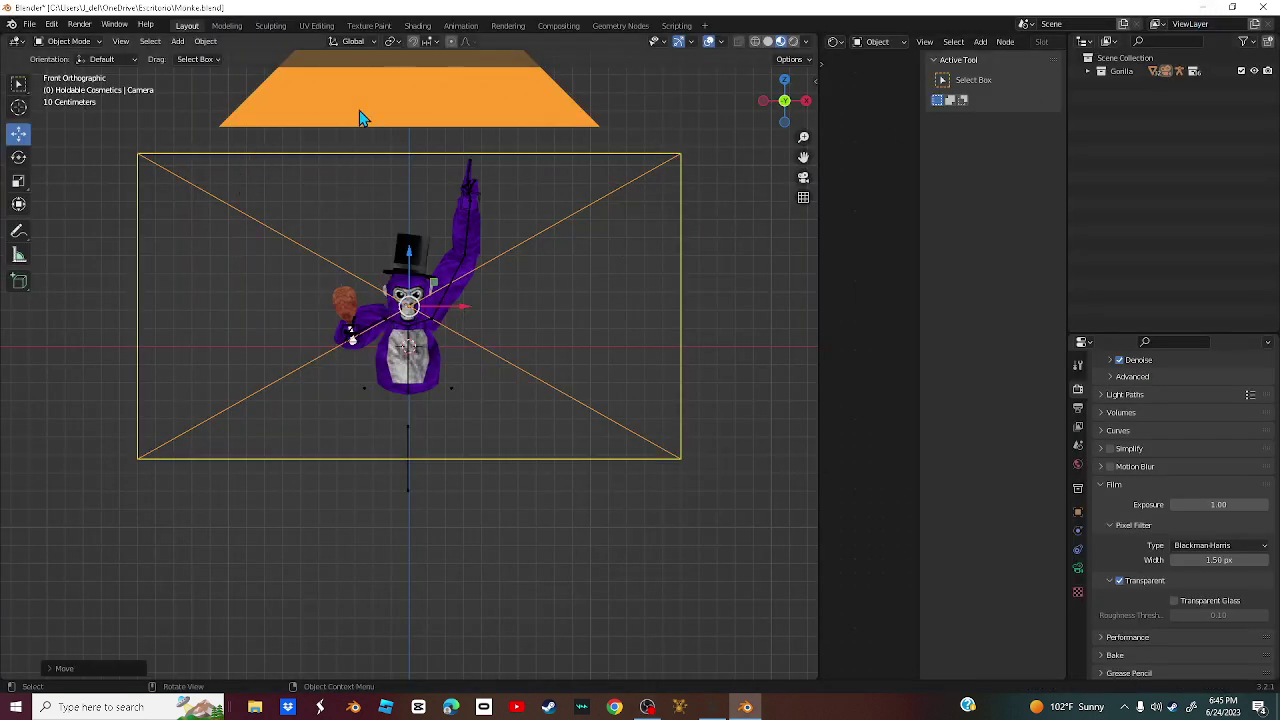
- Render a still image of the character through the camera
left_click(79, 24)
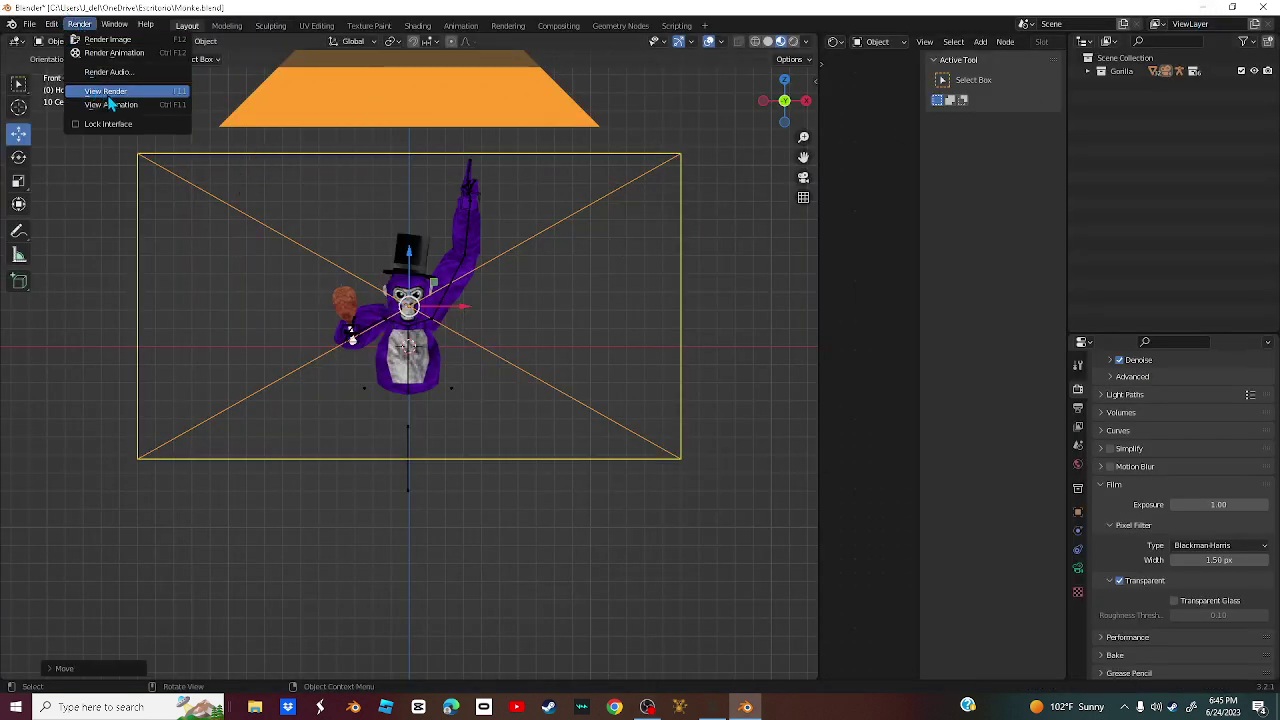
left_click(106, 39)
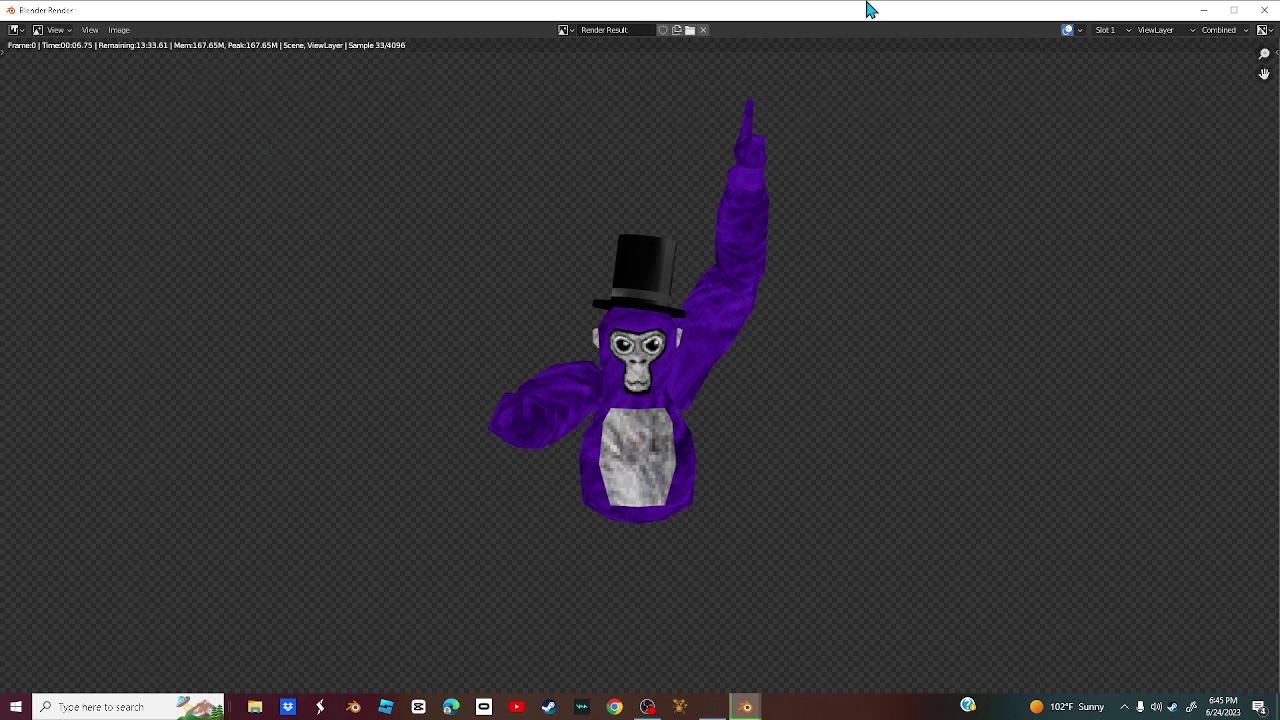
- Rename the render result to hahahahaha and check the image saving options
left_click(631, 31)
key("BackSpace")
key("BackSpace")
key("BackSpace")
key("BackSpace")
key("BackSpace")
key("BackSpace")
key("BackSpace")
key("BackSpace")
key("BackSpace")
key("BackSpace")
key("BackSpace")
key("BackSpace")
key("BackSpace")
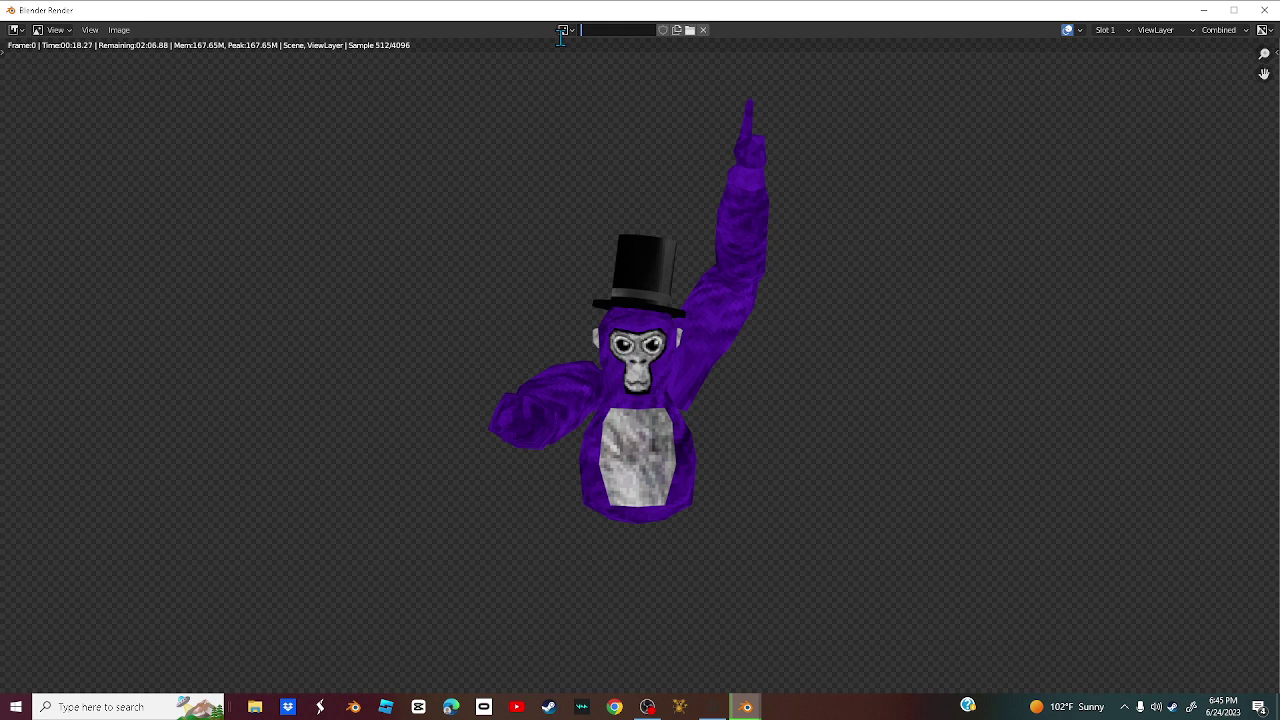
type("hahahahaha")
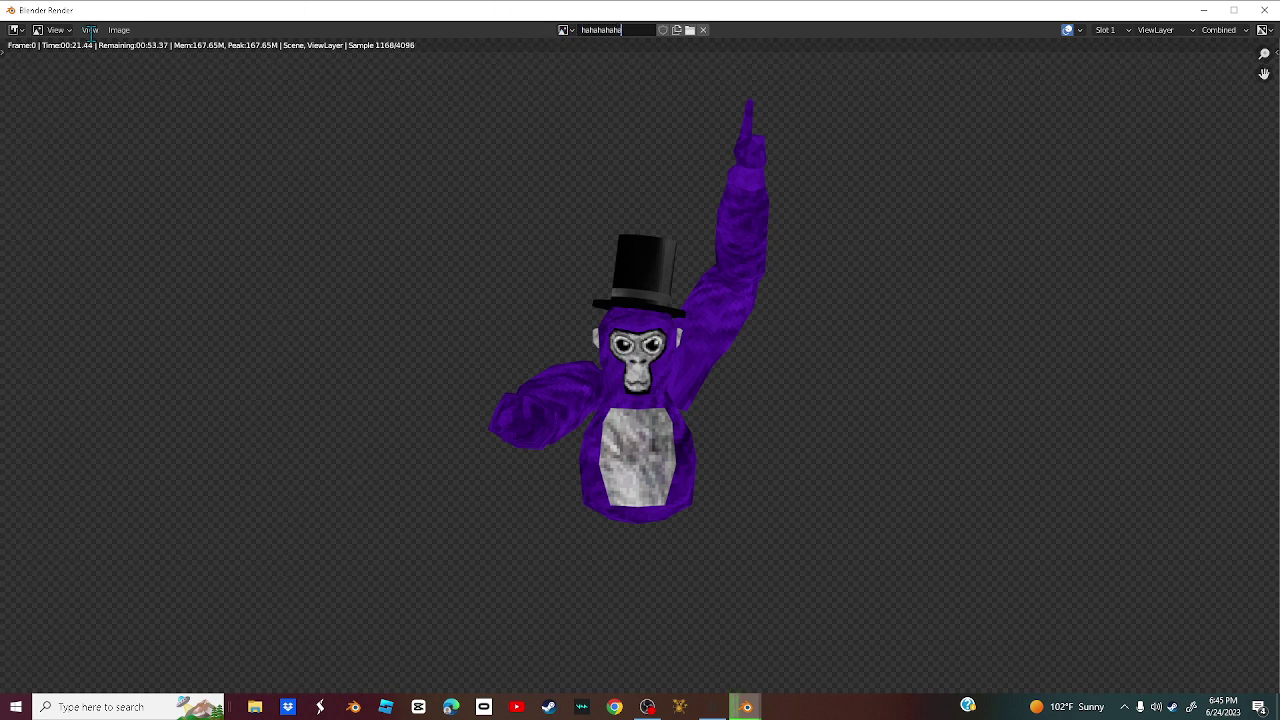
key("Return")
left_click(119, 30)
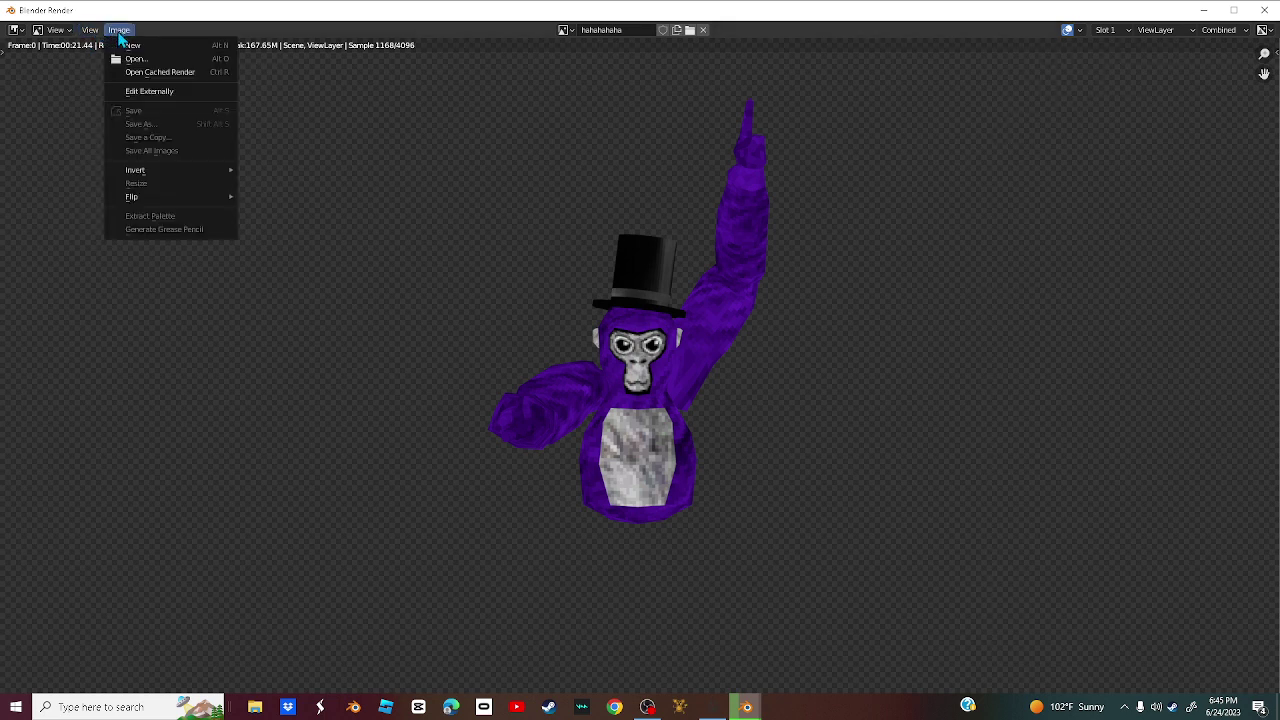
- Rename the render result to tophatguy and check whether the image can be saved
double_click(632, 30)
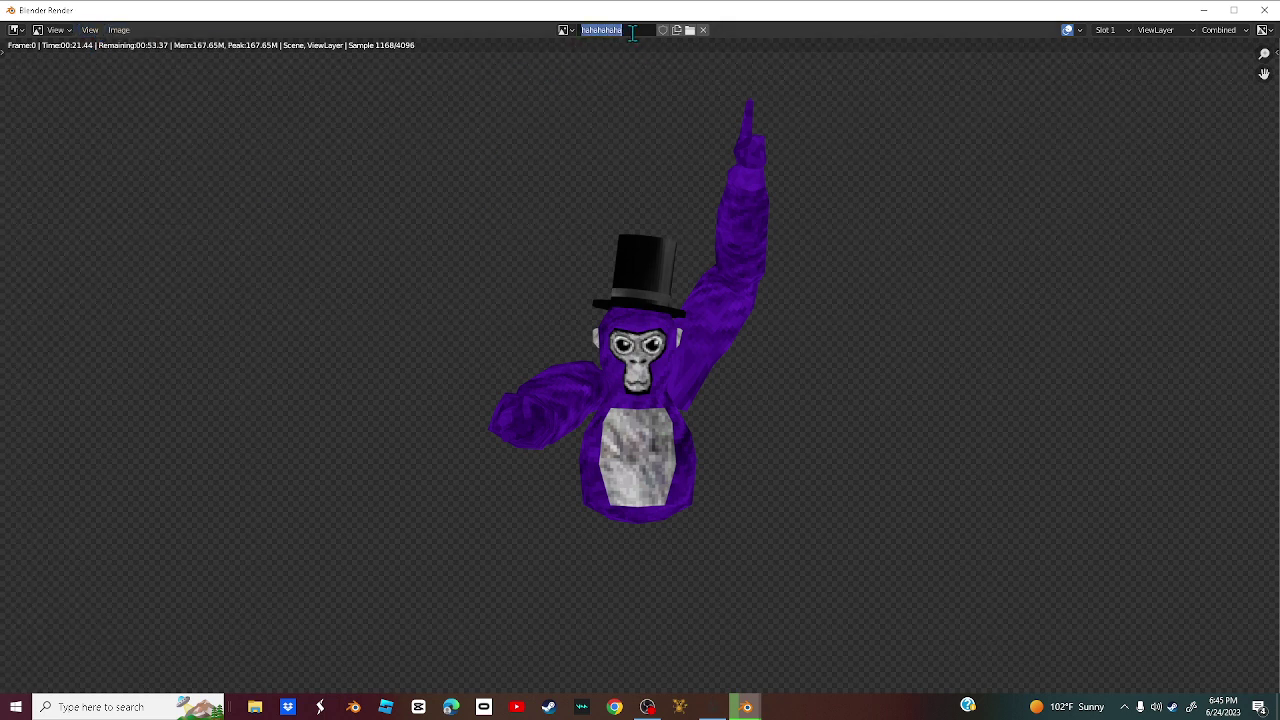
key("BackSpace")
type("tophatguy")
key("Return")
left_click(122, 32)
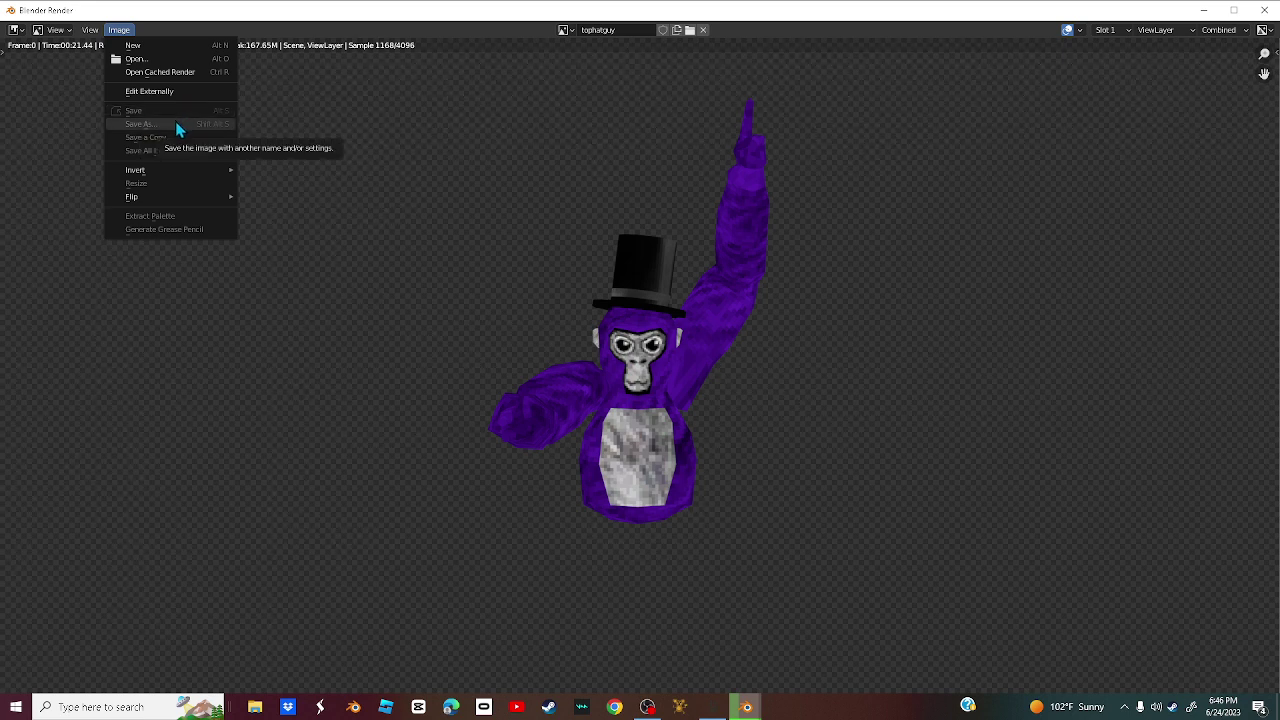
- Replace the render result's name with yesman and look at the image options again
left_click(620, 30)
key("BackSpace")
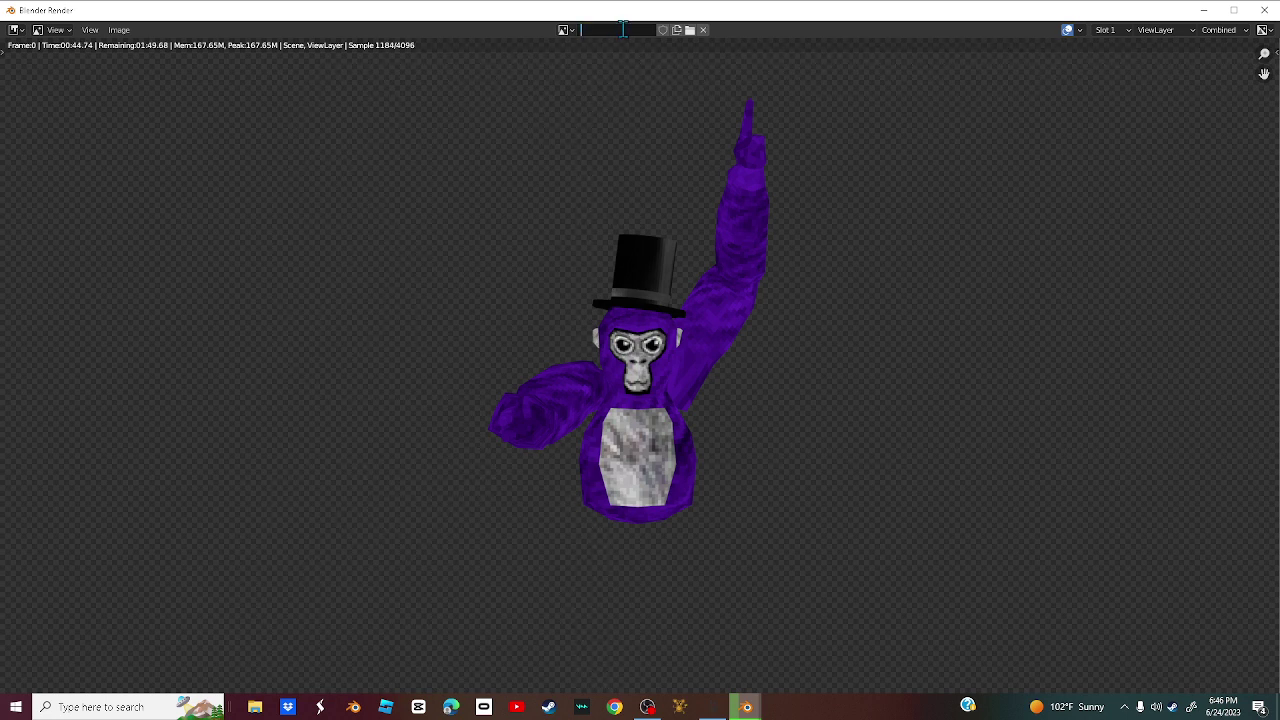
type("yesman")
key("Return")
left_click(120, 38)
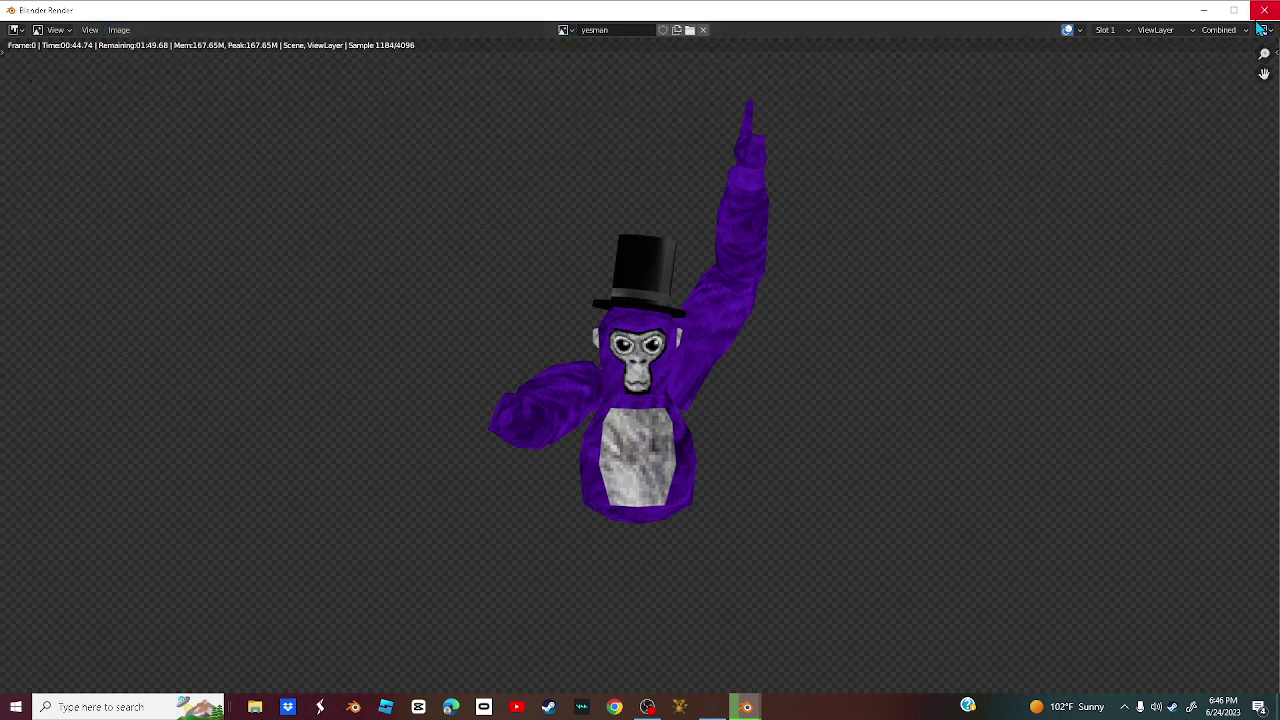
- Switch the displayed render pass to Noisy Image and back to Combined, and check the saving options
left_click(1224, 30)
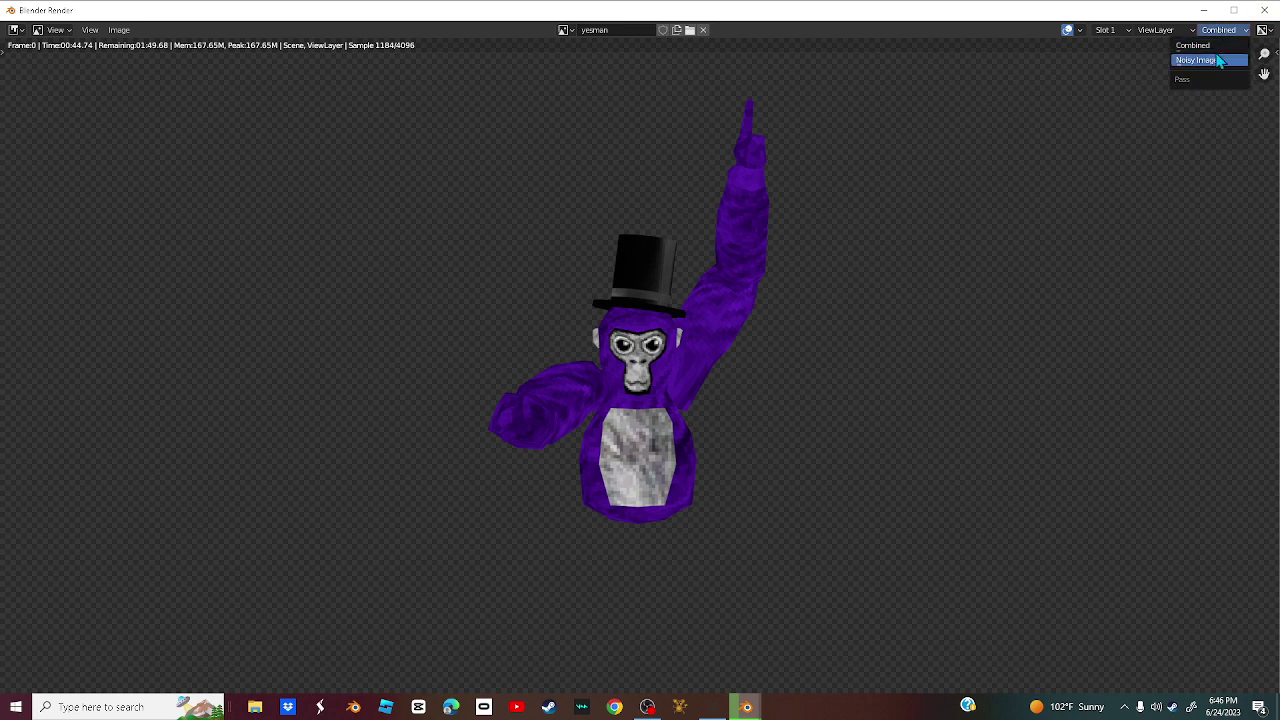
left_click(1216, 60)
left_click(1230, 30)
left_click(1212, 46)
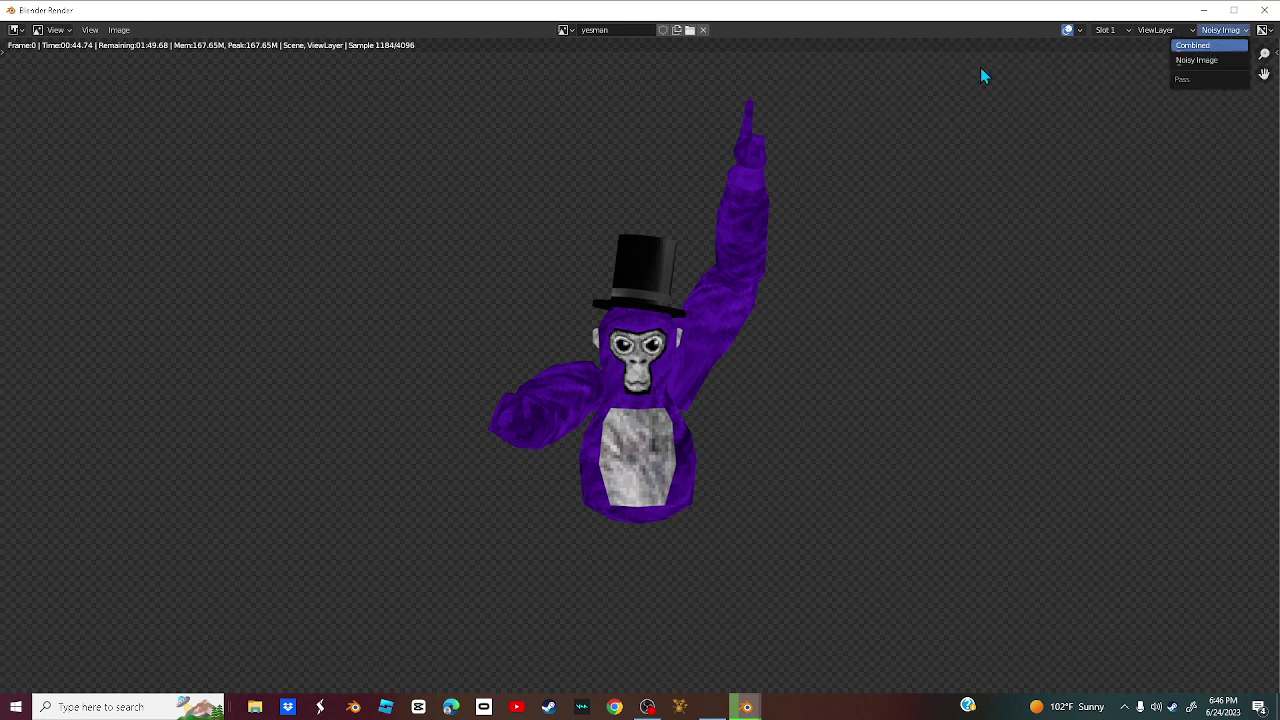
left_click(119, 30)
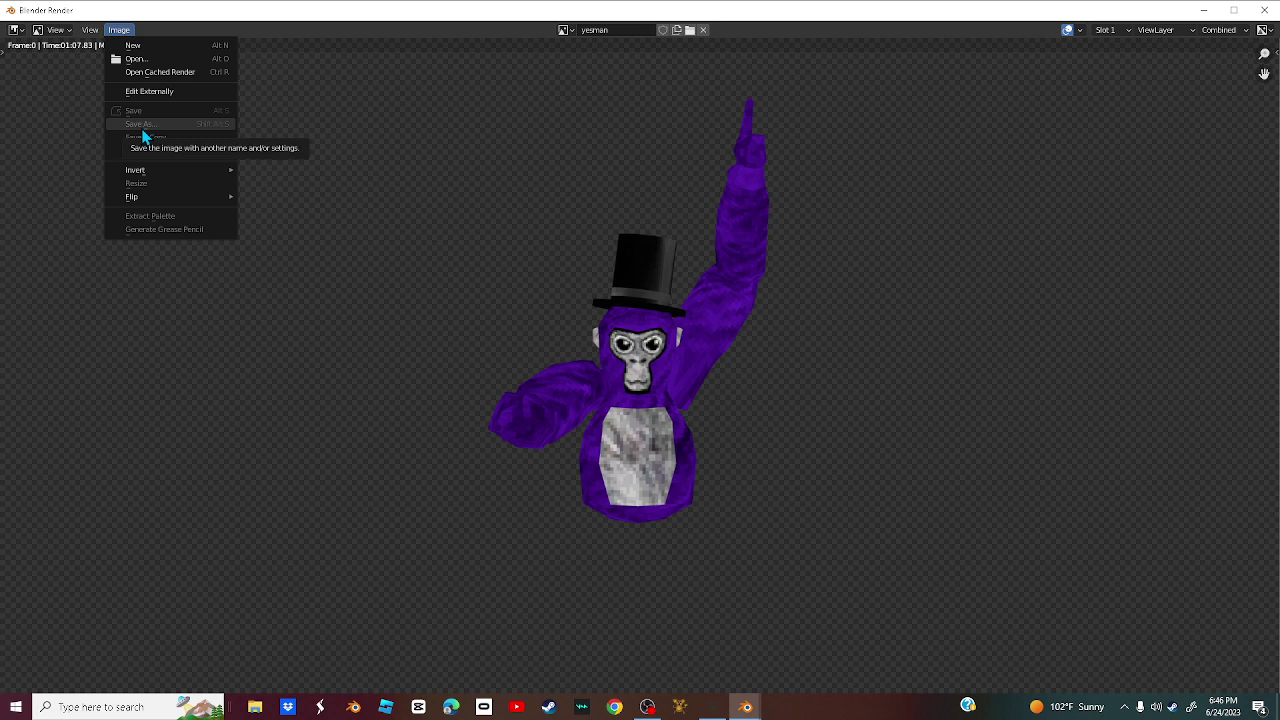
- Rename the render result to thumbnailwithtophat
left_click(611, 33)
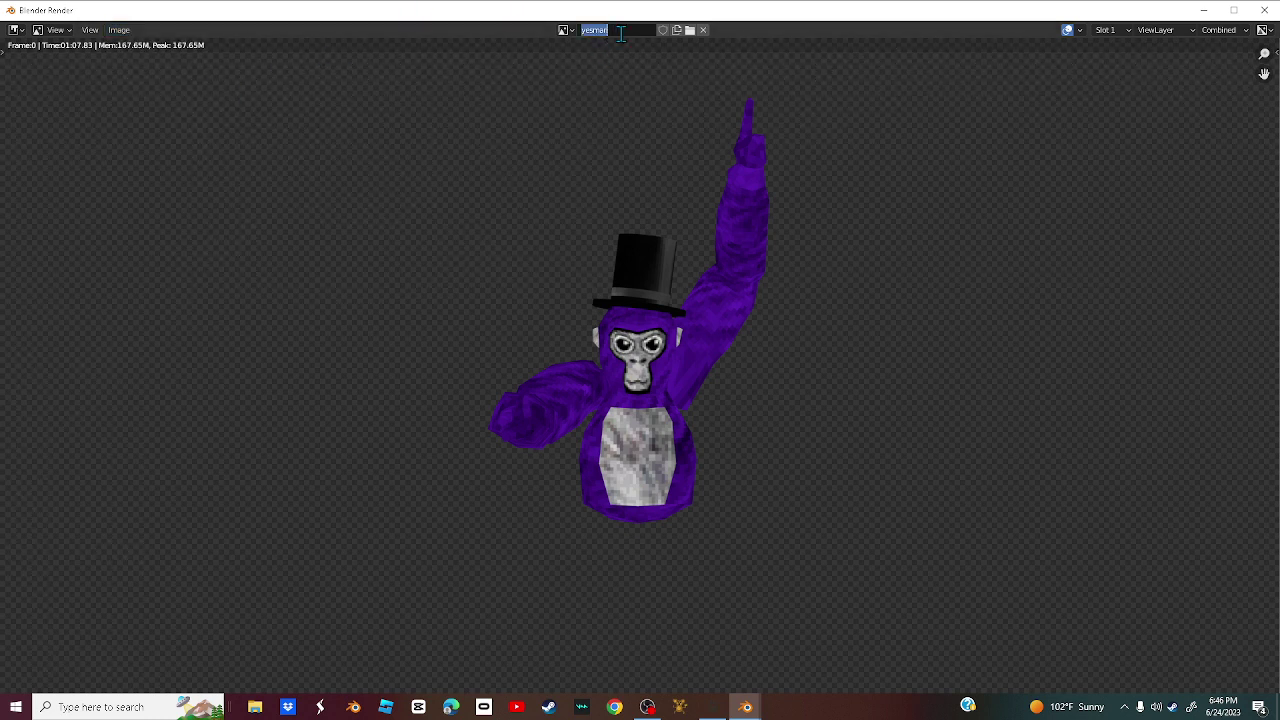
key("BackSpace")
type("thumbnailwithtophat")
key("Return")
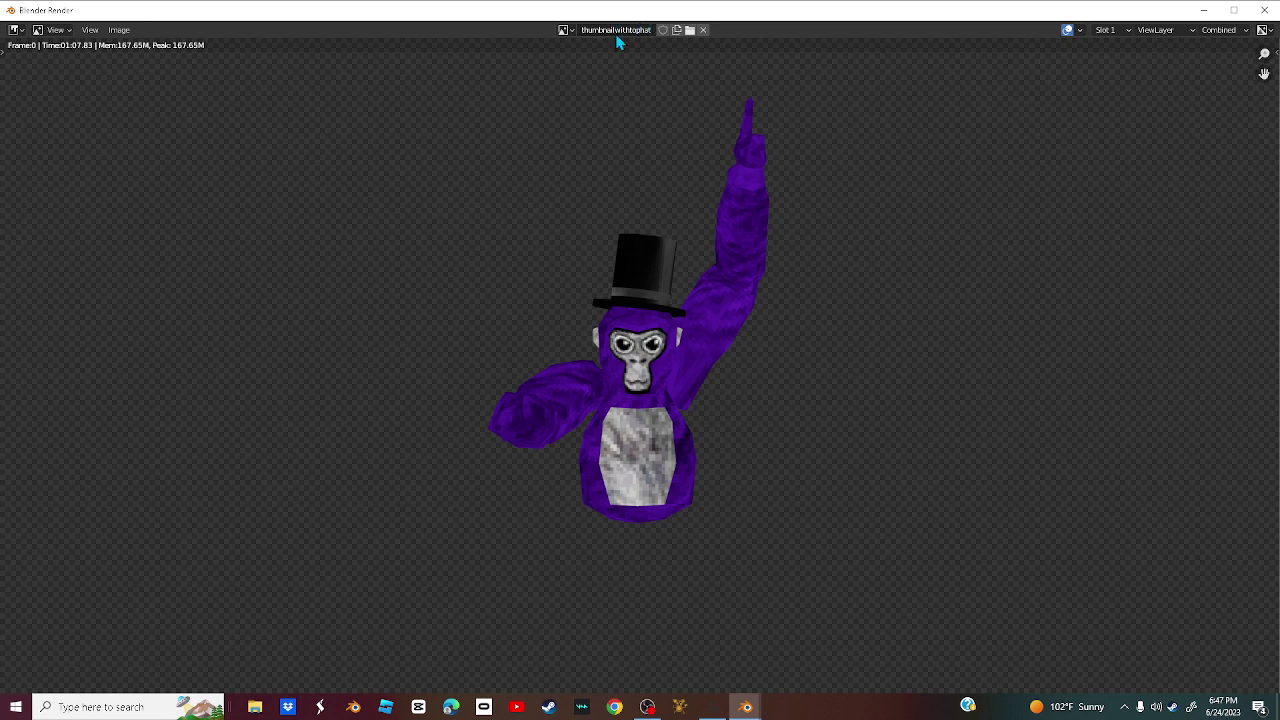
- Save the rendered image as untitled.png in the Pictures folder
left_click(120, 30)
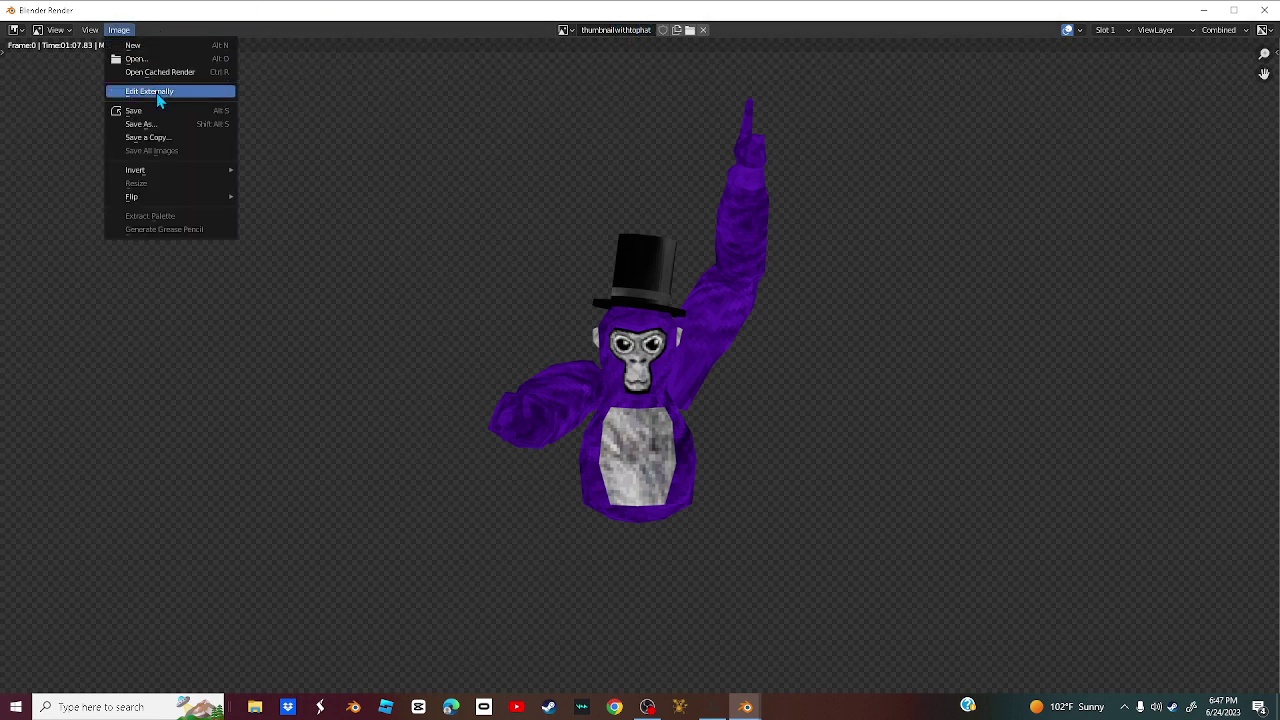
left_click(143, 124)
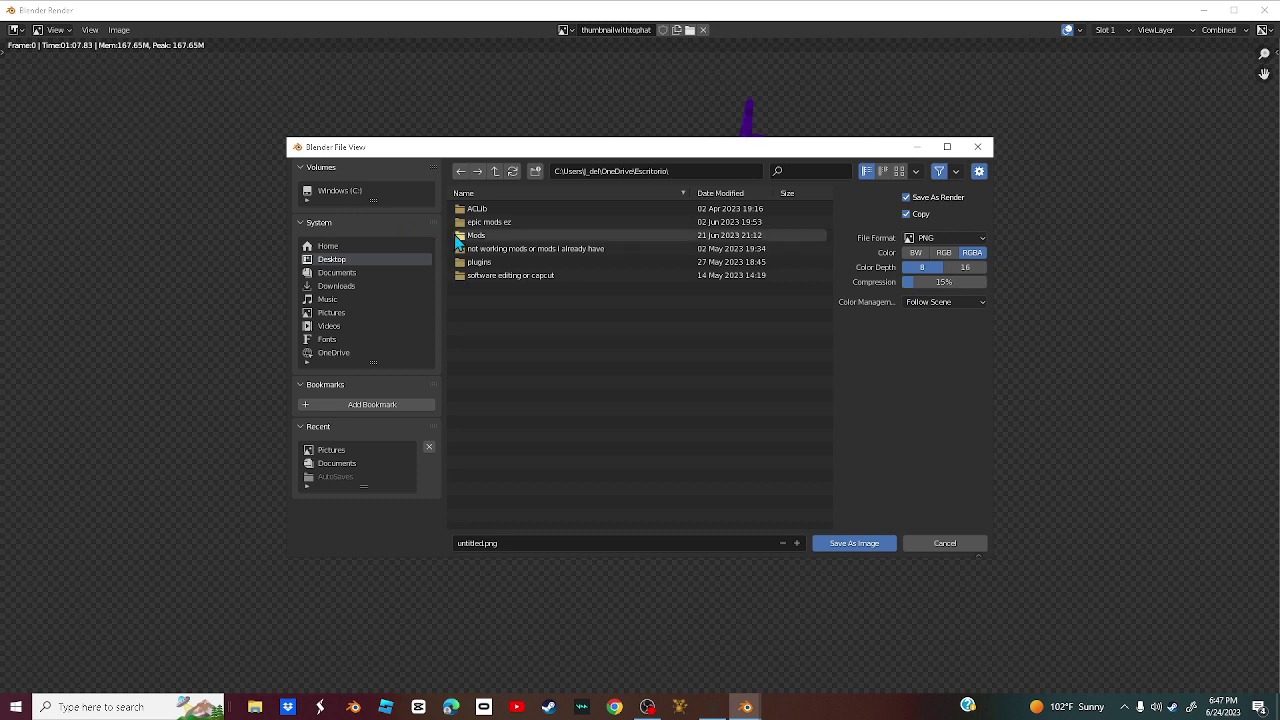
left_click(334, 313)
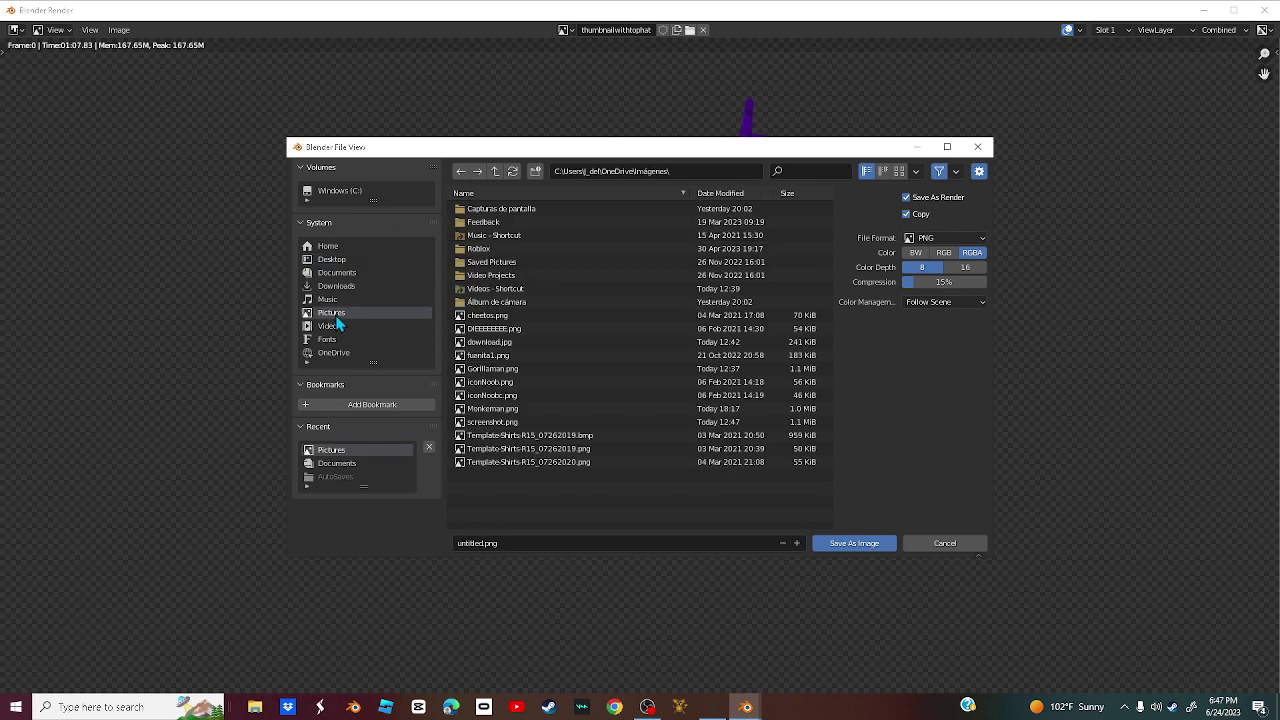
left_click(843, 541)
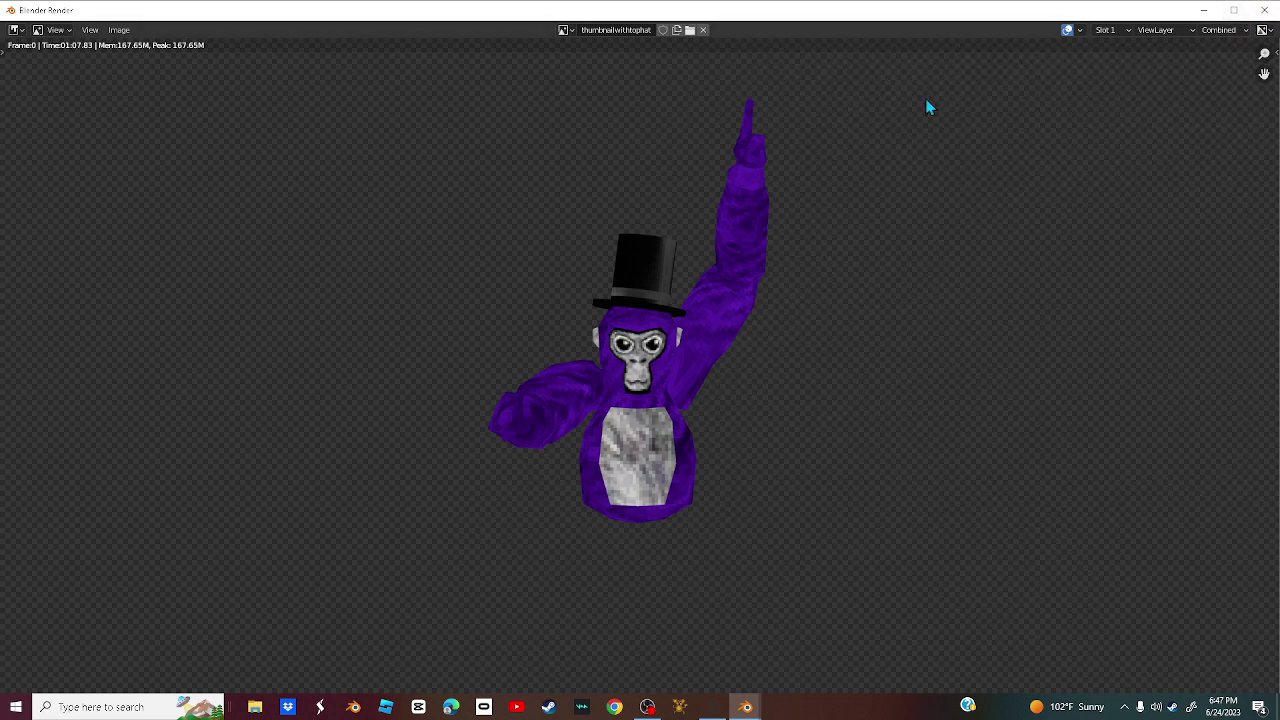
- Start saving a copy of the render and delete untitled.png from the Pictures folder
left_click(119, 30)
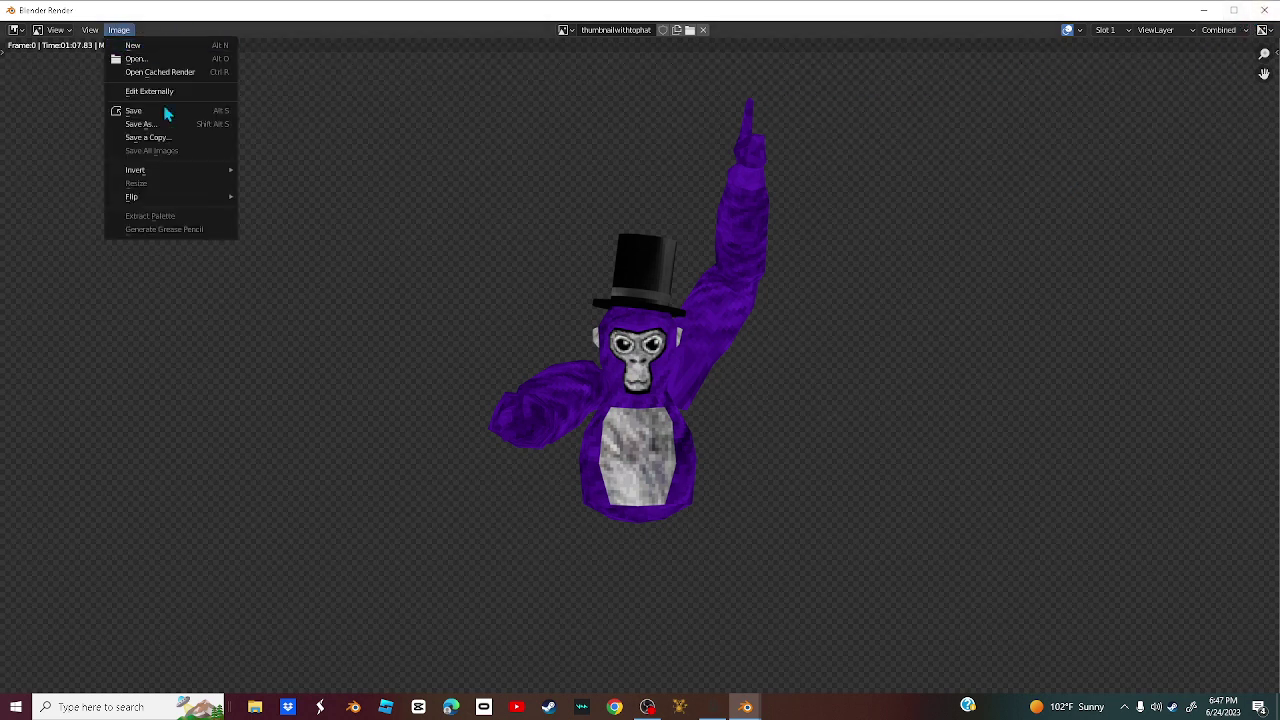
left_click(142, 136)
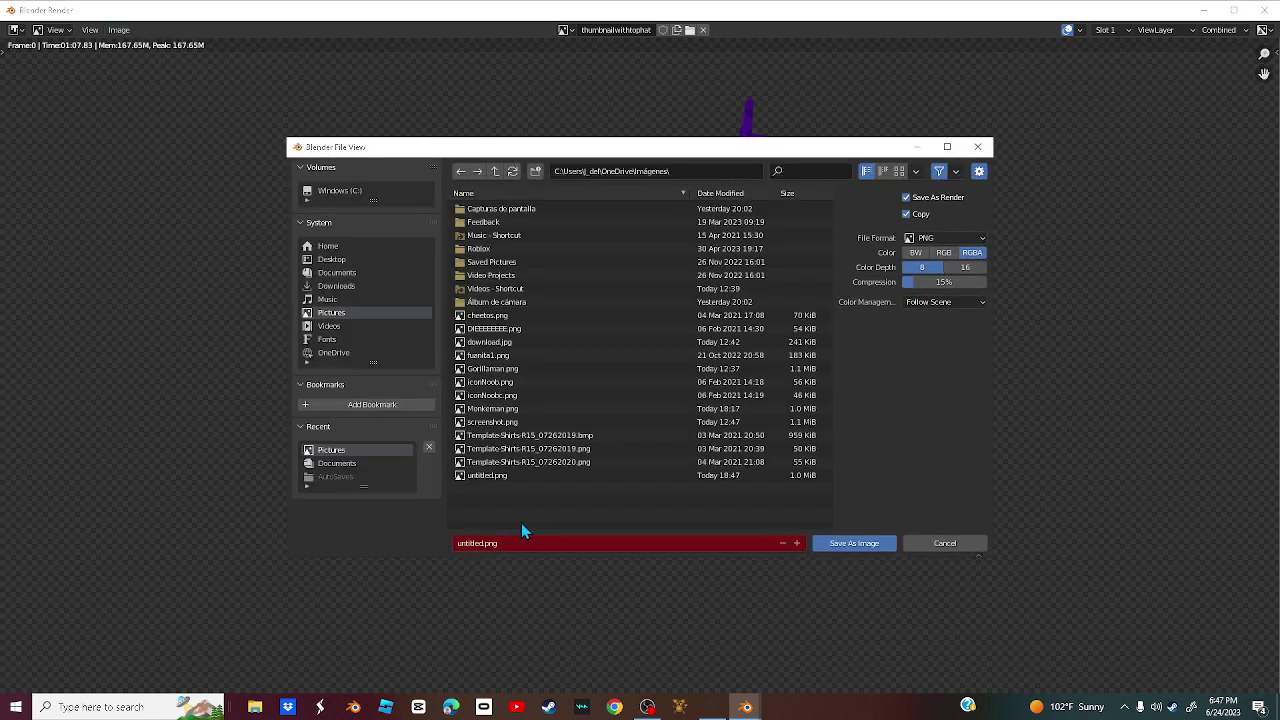
right_click(518, 474)
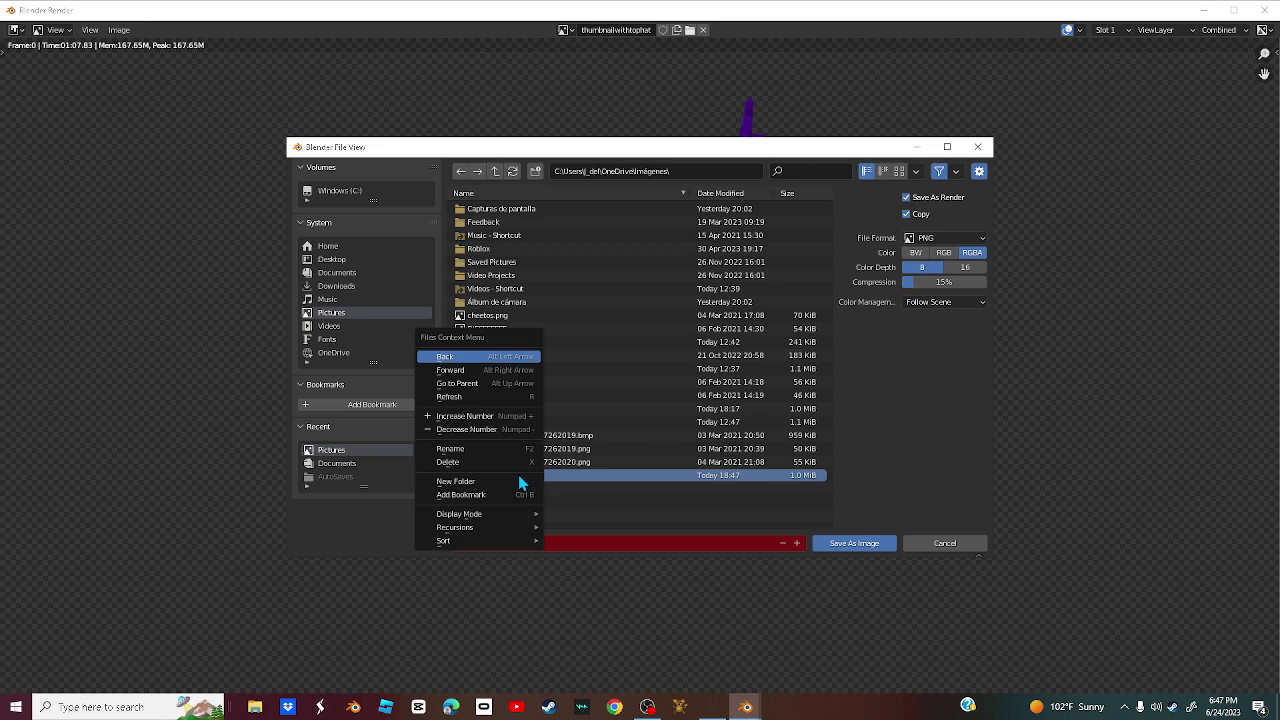
left_click(443, 465)
- Name the image copy gtagboi.png and save it as a PNG in the Pictures folder
left_click(513, 547)
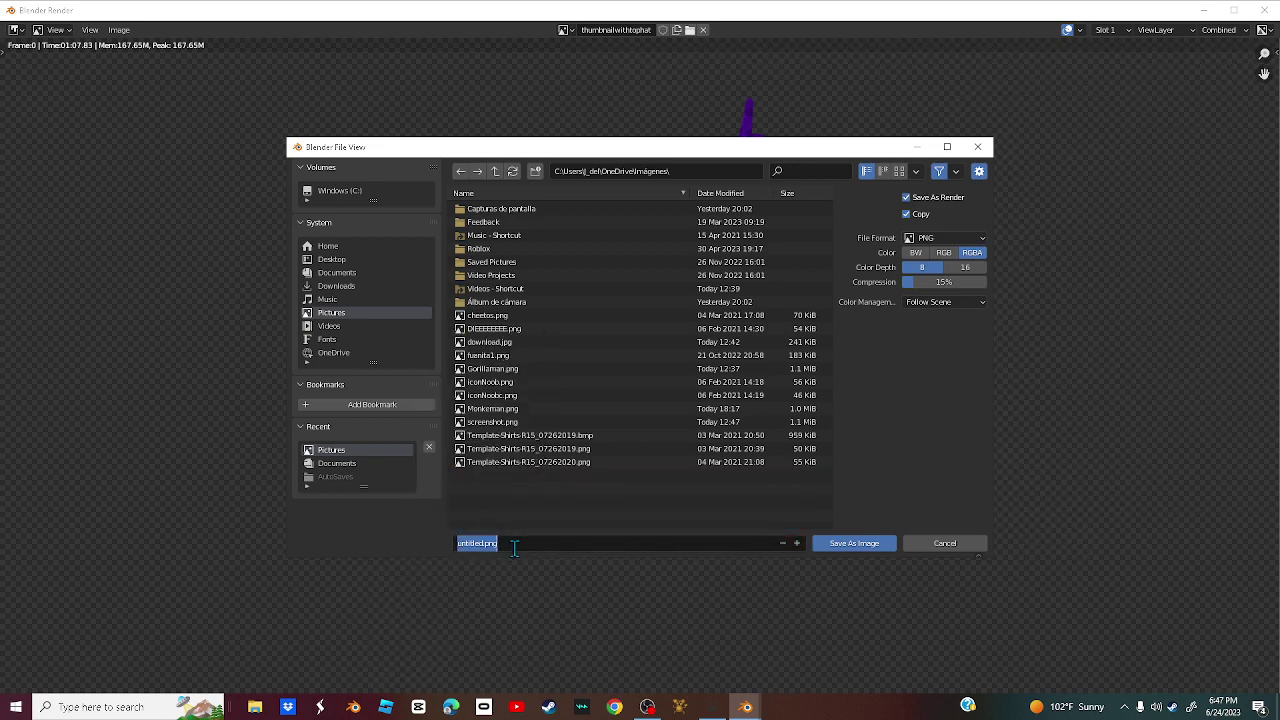
key("BackSpace")
type("m")
key("BackSpace")
type("gtagboi")
key("Return")
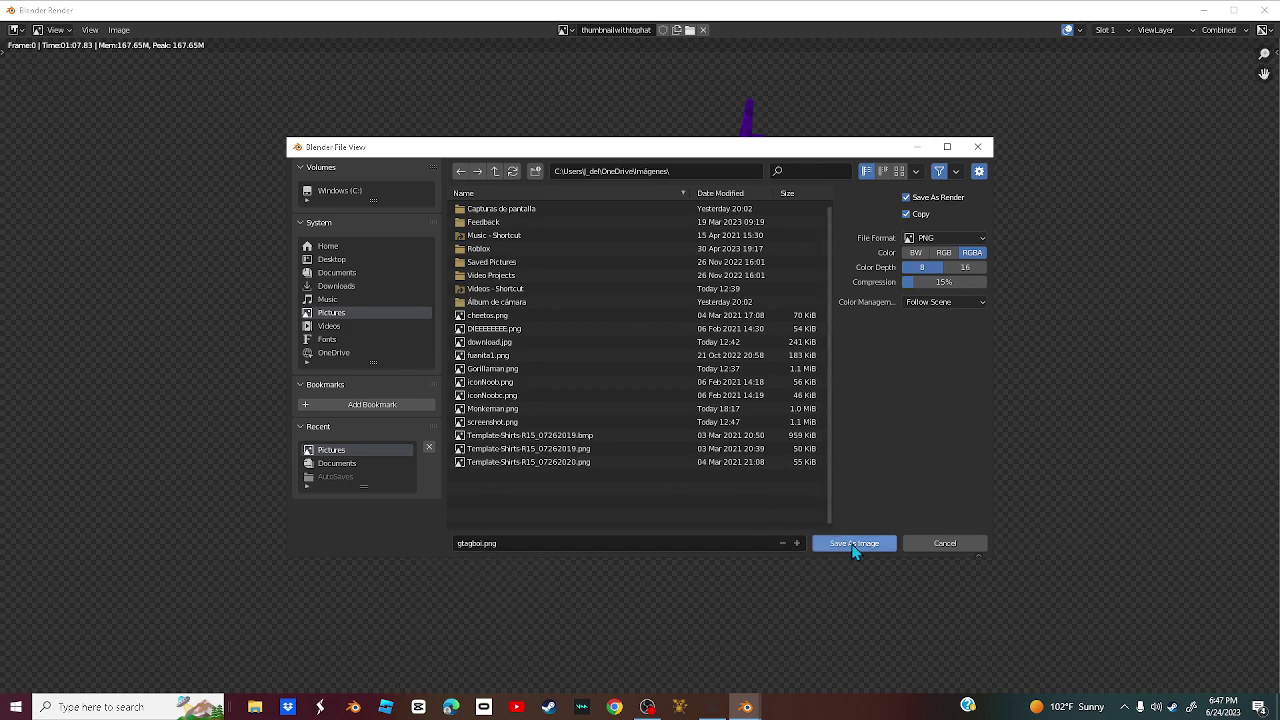
left_click(854, 546)
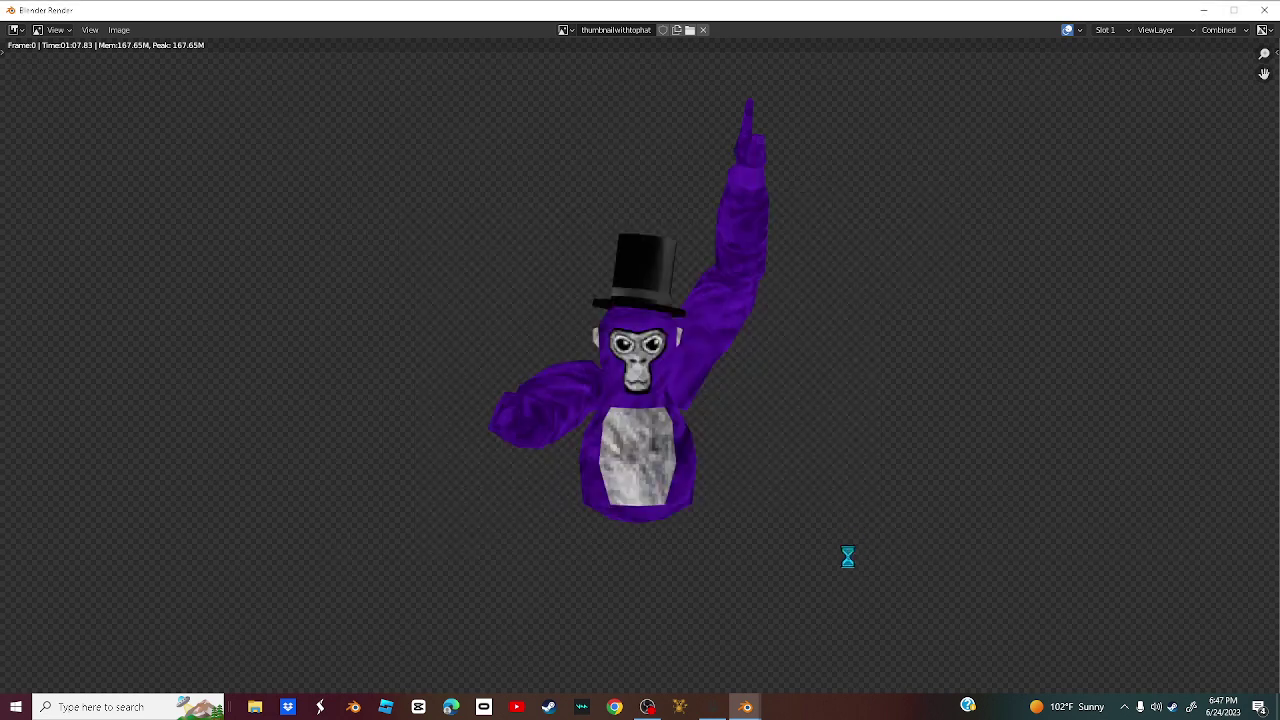
- Close the render window and quit Blender without saving the changes to Monke.blend
left_click(1274, 6)
left_click(1270, 8)
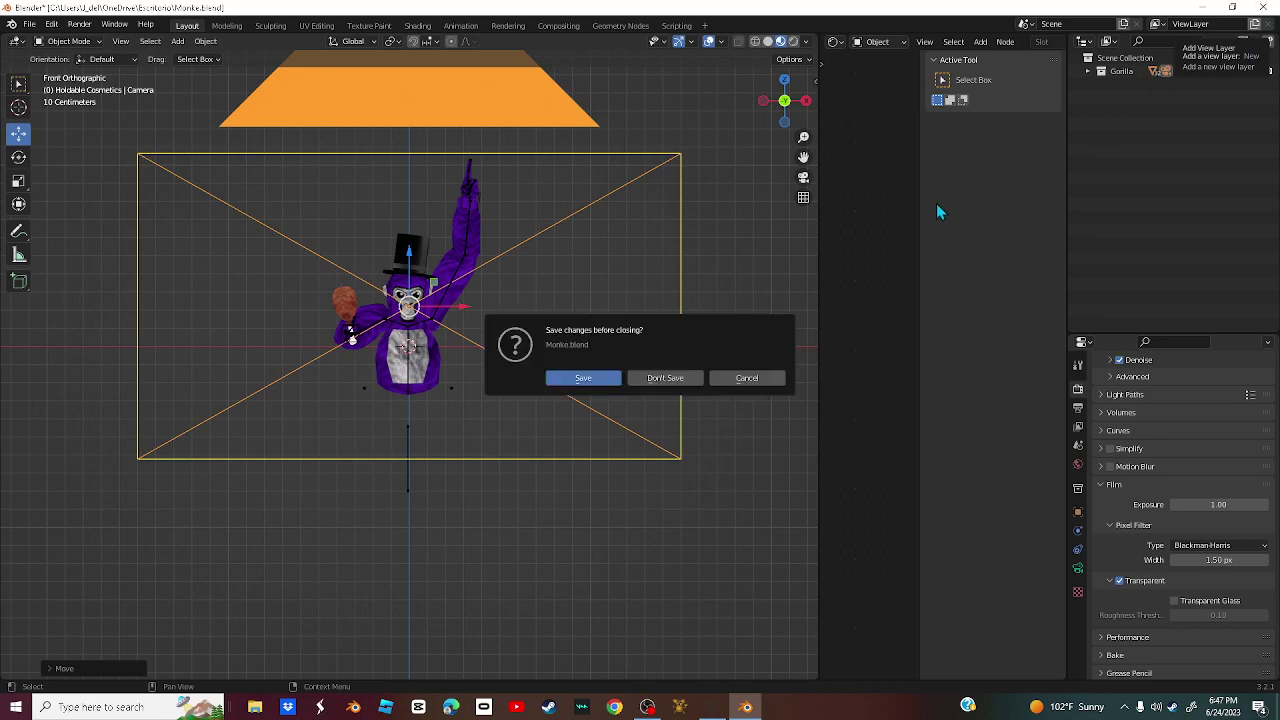
left_click(668, 376)
key("super")
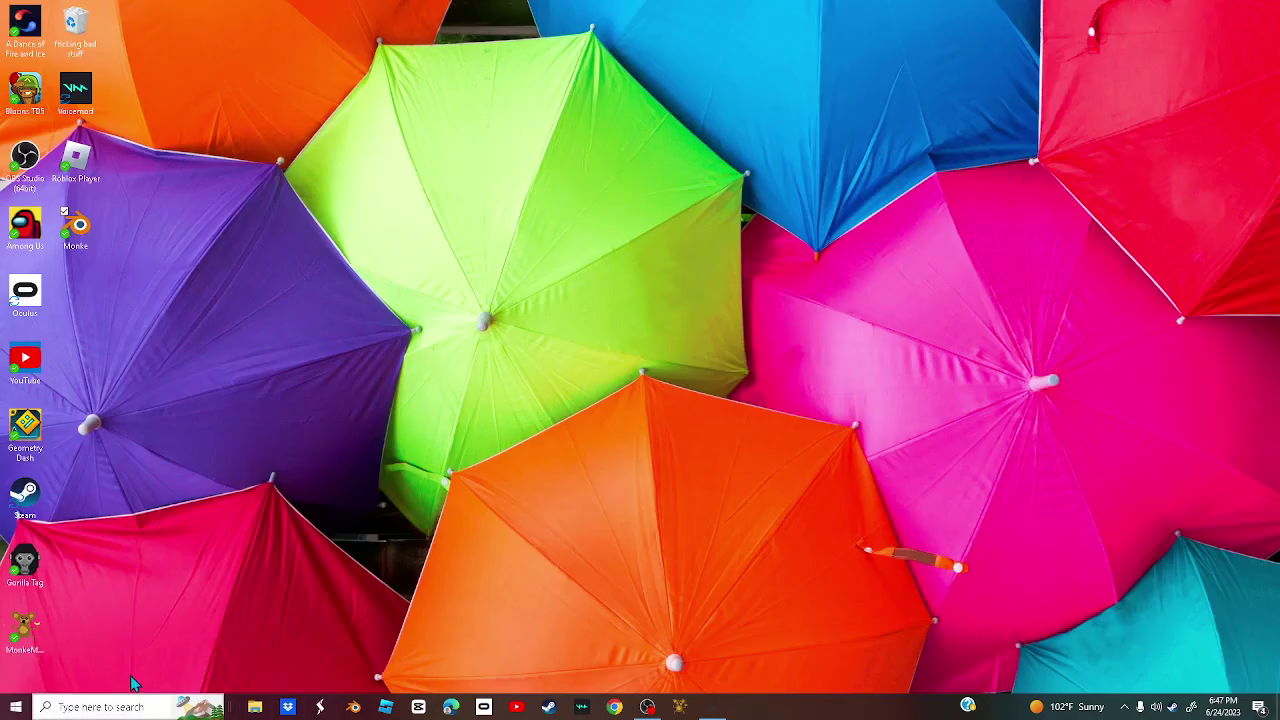
- Search the web for photopea and open the Photopea online photo editor
type("photoshop")
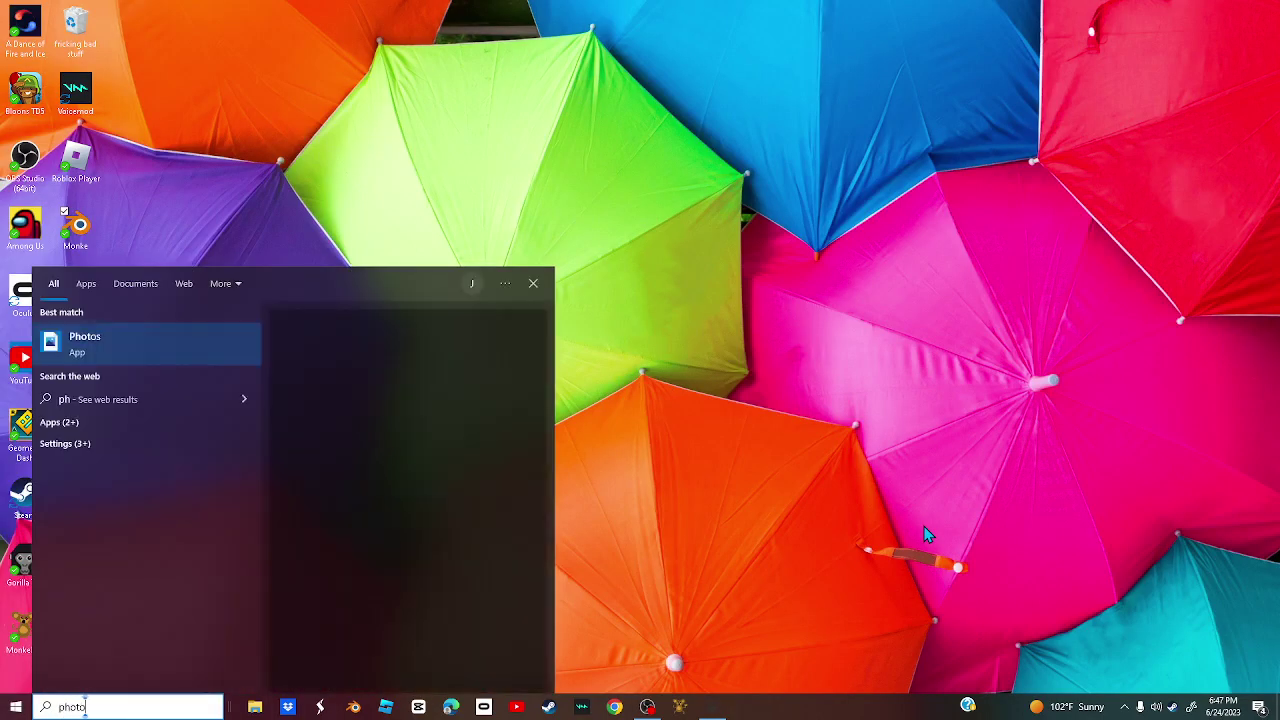
key("Return")
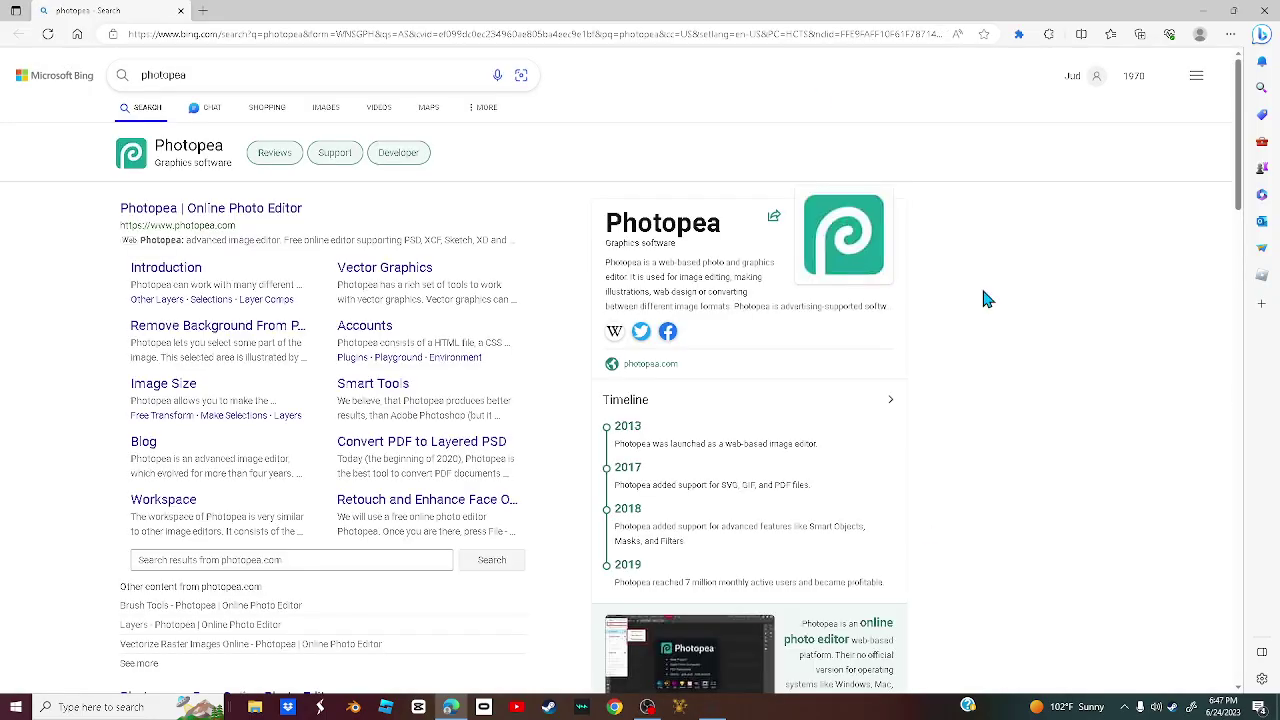
left_click(222, 211)
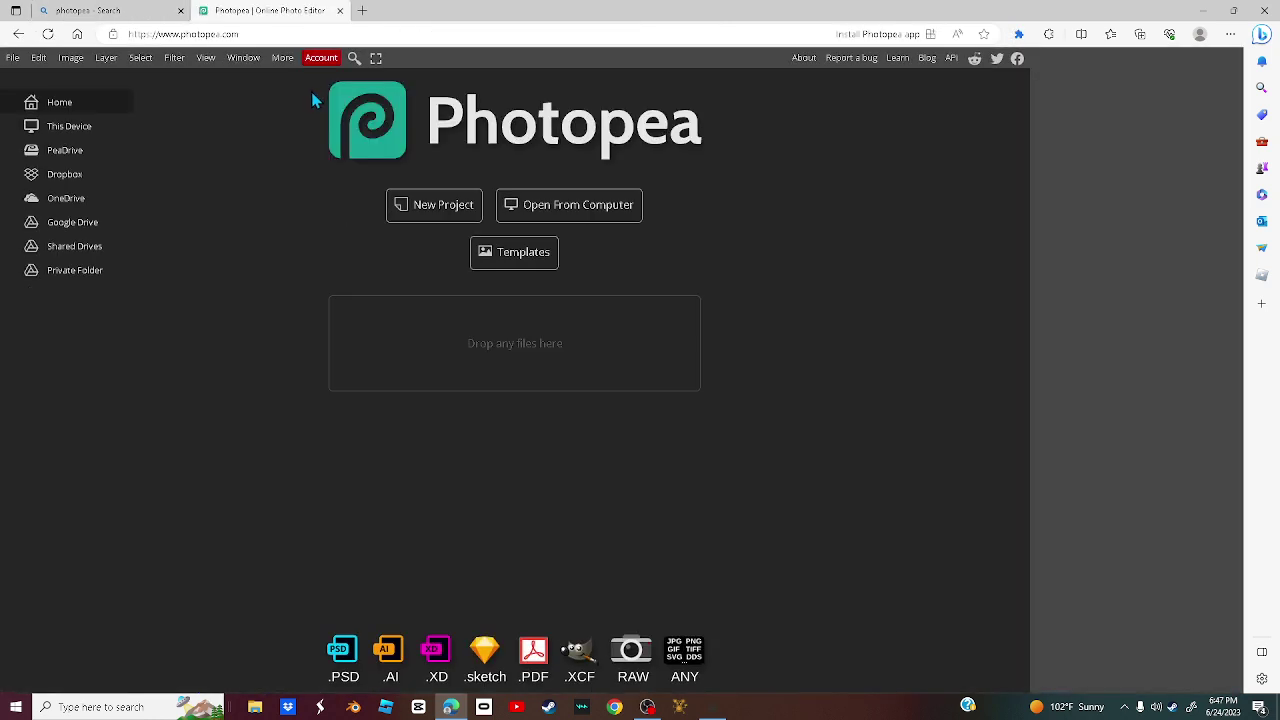
- Create a new 1280 × 720 px project with a white background
left_click(422, 222)
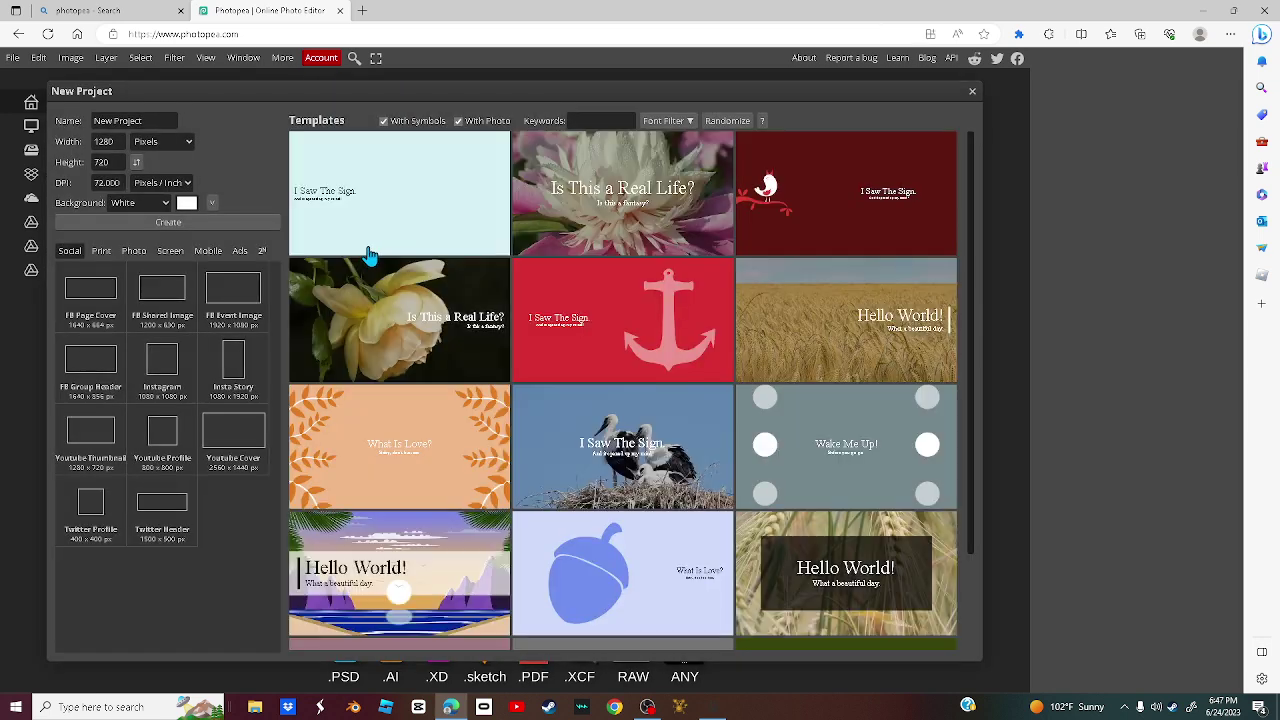
left_click(148, 120)
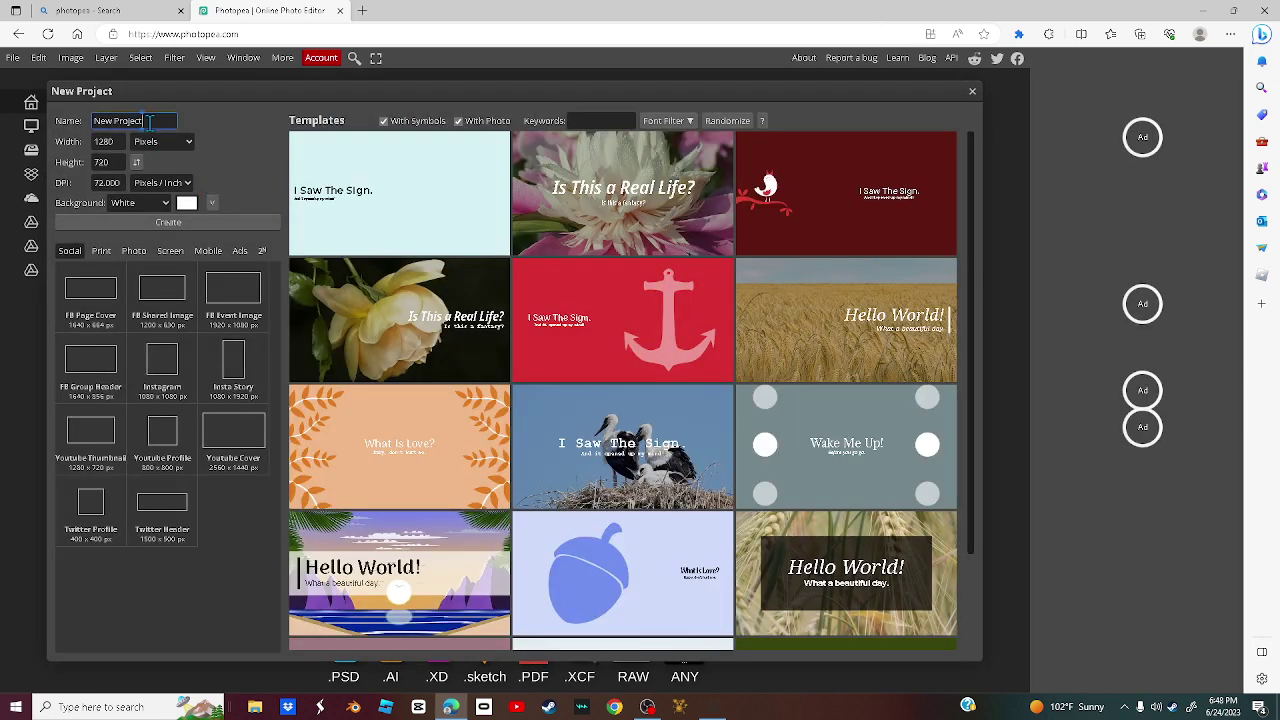
left_click(136, 226)
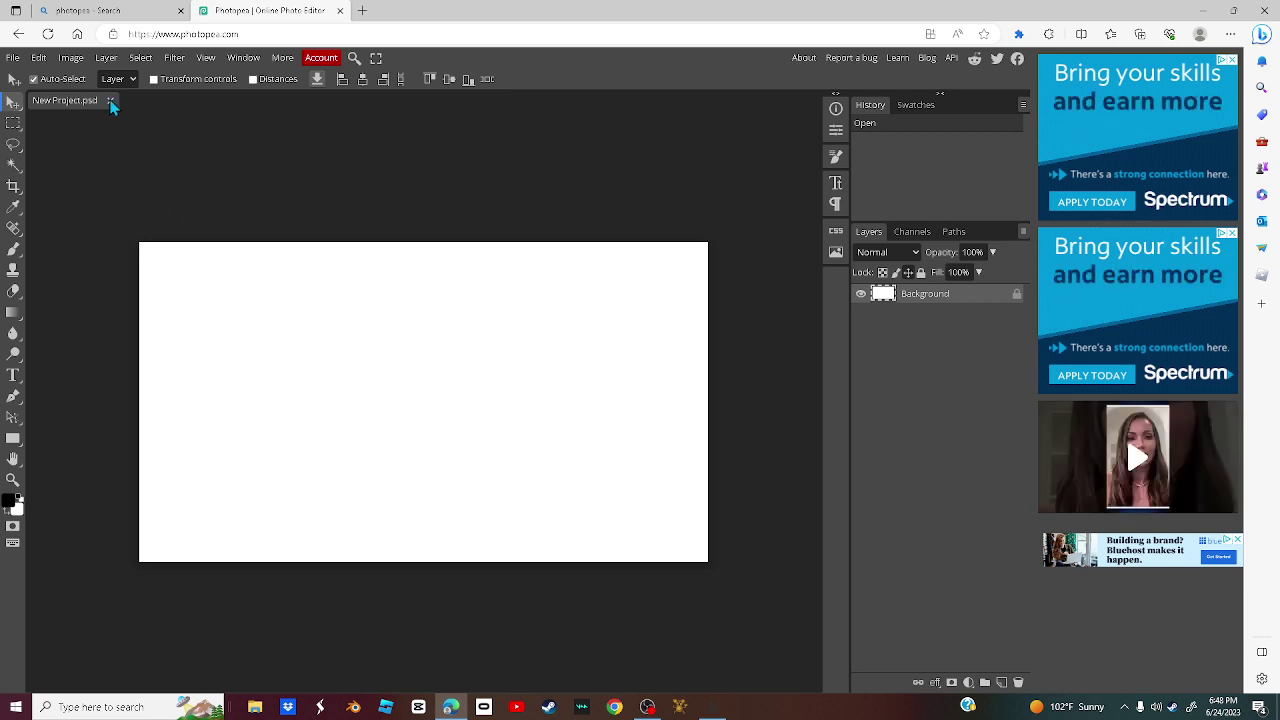
- Search the web for "gtag forest background" in a new browser tab
left_click(362, 10)
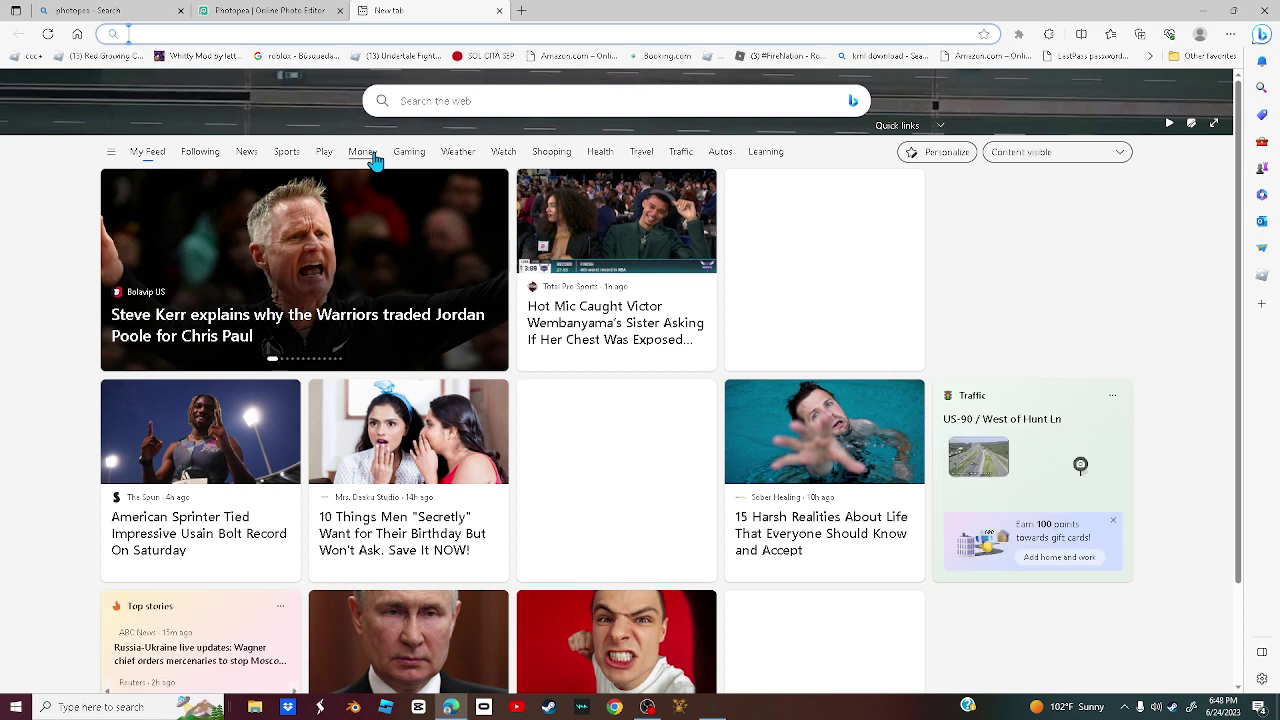
type("gtag forest o")
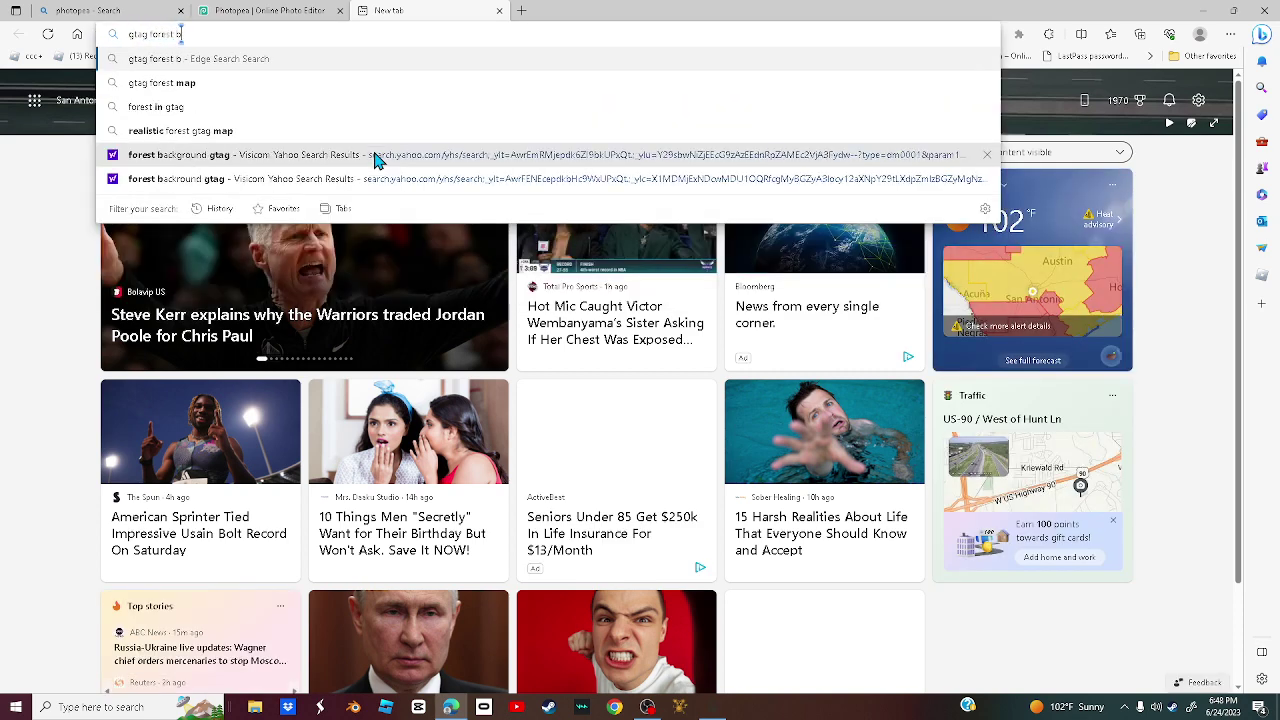
key("BackSpace")
type("backg")
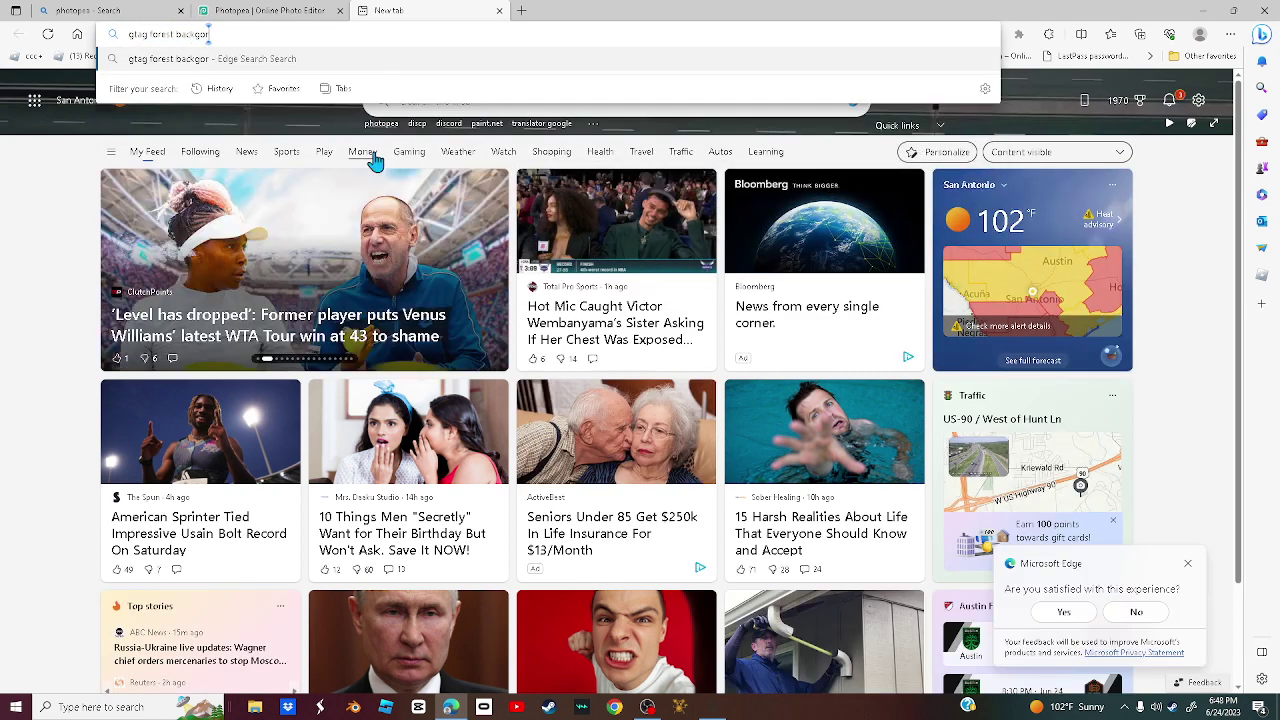
type("round")
key("Return")
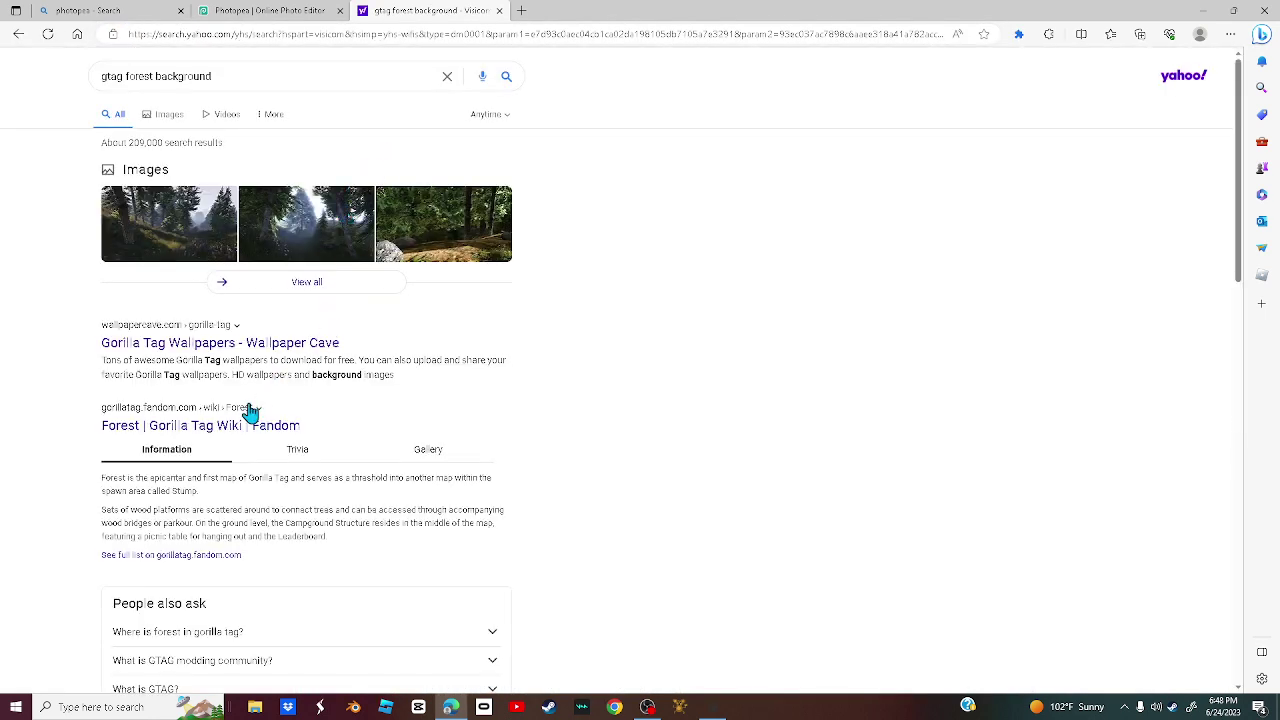
- Open the Wallpaper Cave Gorilla Tag wallpapers and place the forest overview image into the Photopea project
left_click(248, 352)
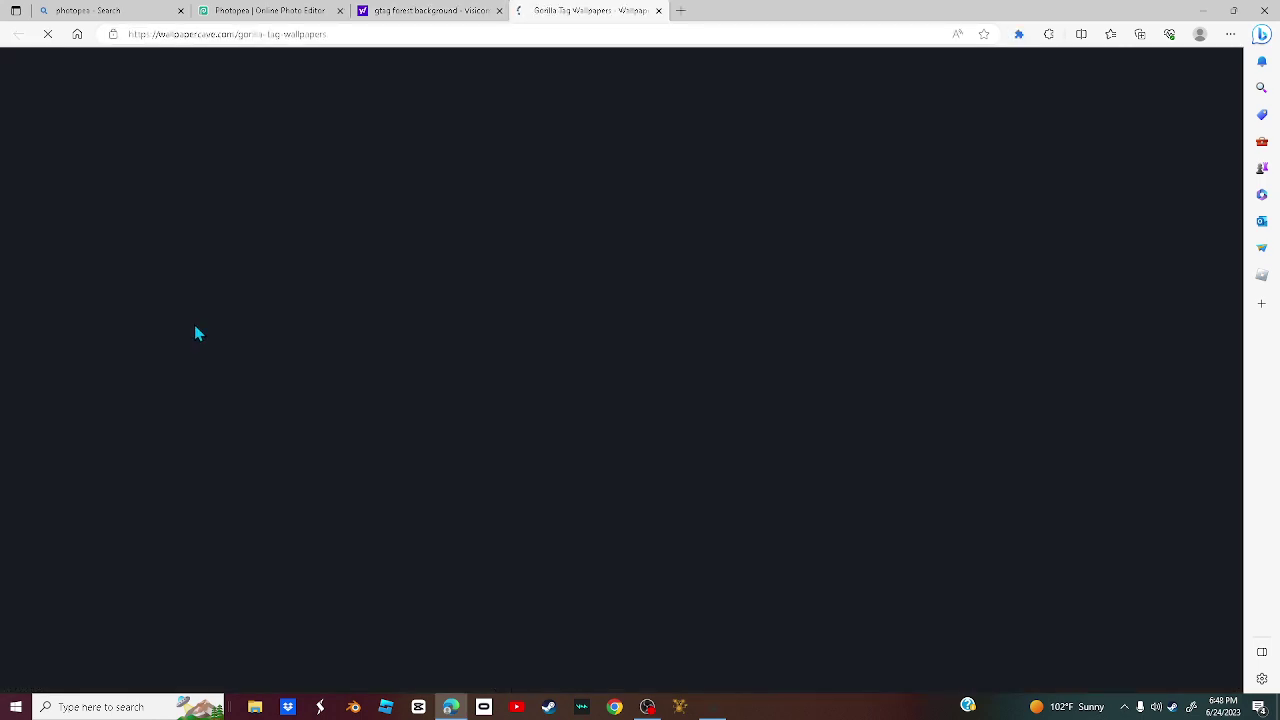
scroll(437, 410, "down", 2)
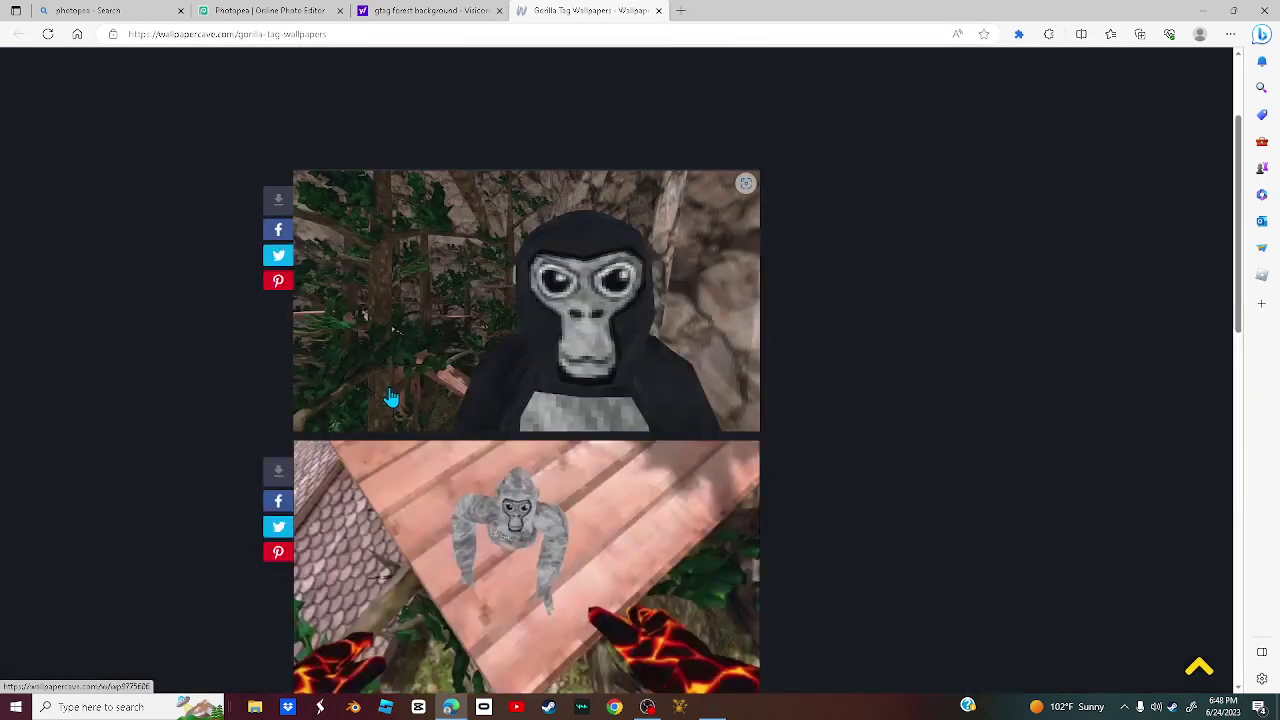
scroll(380, 409, "down", 5)
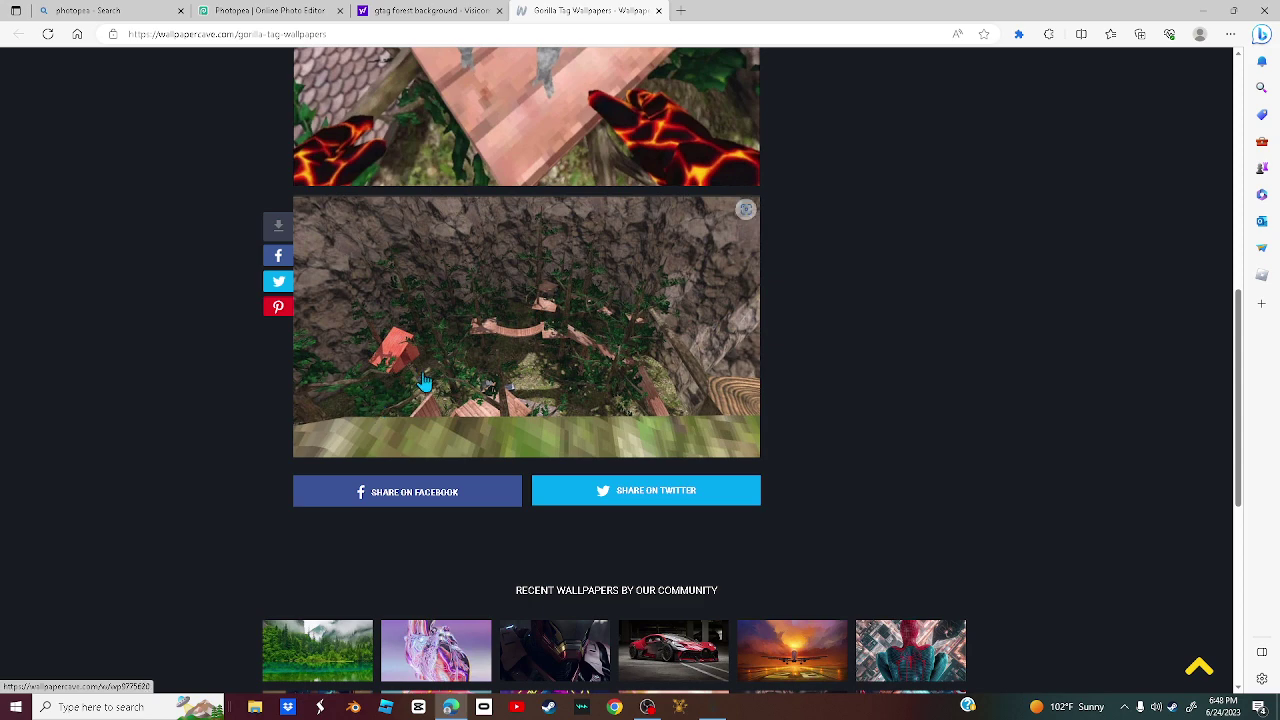
left_click_drag(424, 383, 371, 394)
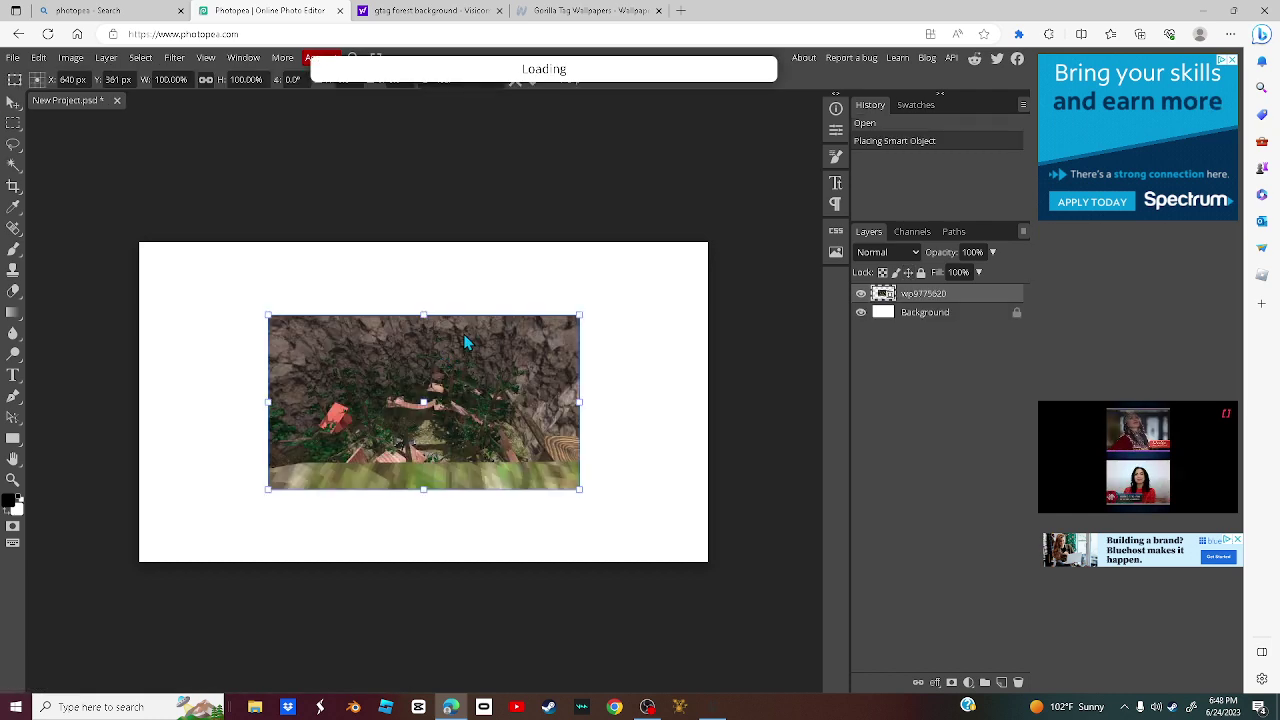
- Scale the forest image to about 183% so it fills the canvas and nudge it up 1 px
left_click_drag(267, 316, 141, 264)
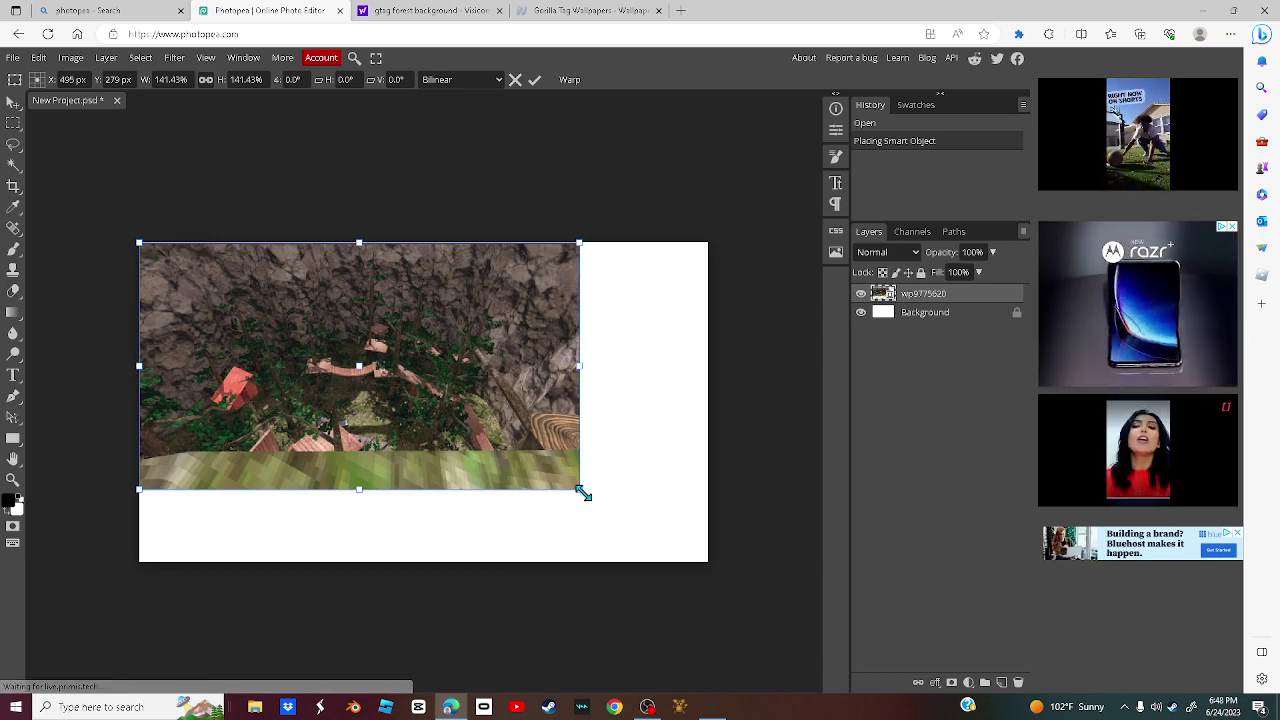
left_click_drag(583, 493, 706, 551)
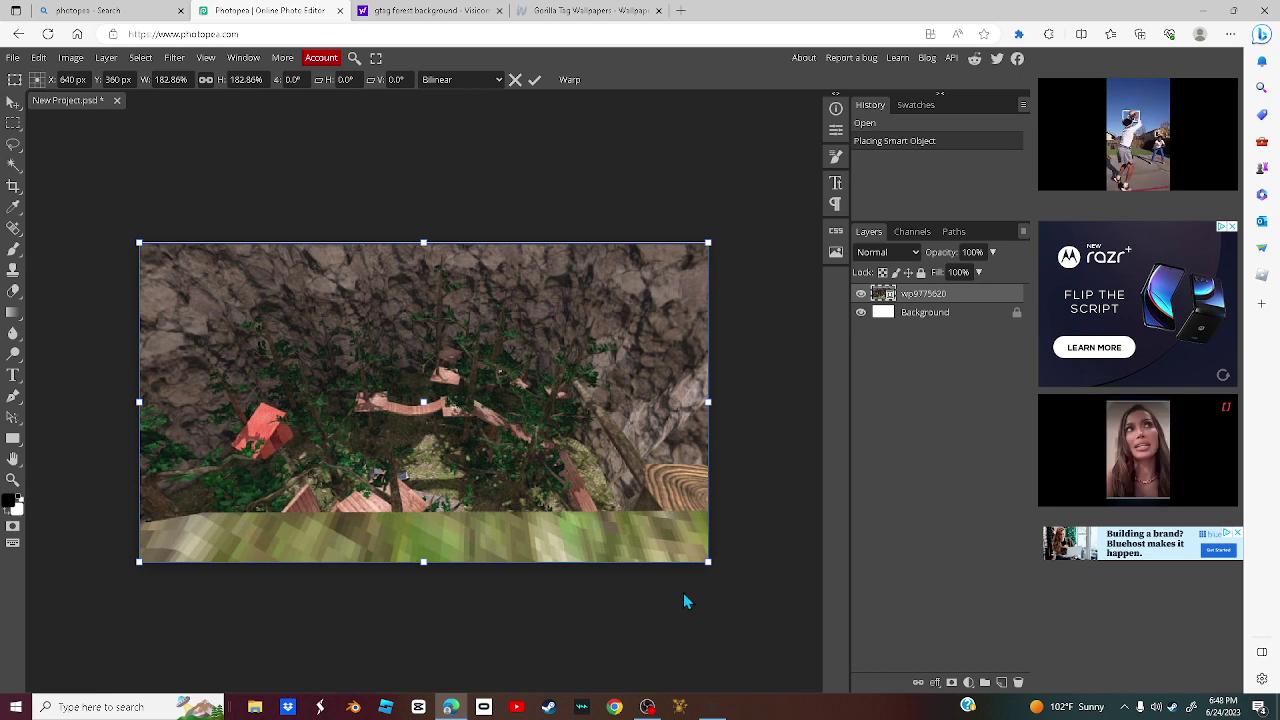
key("Up")
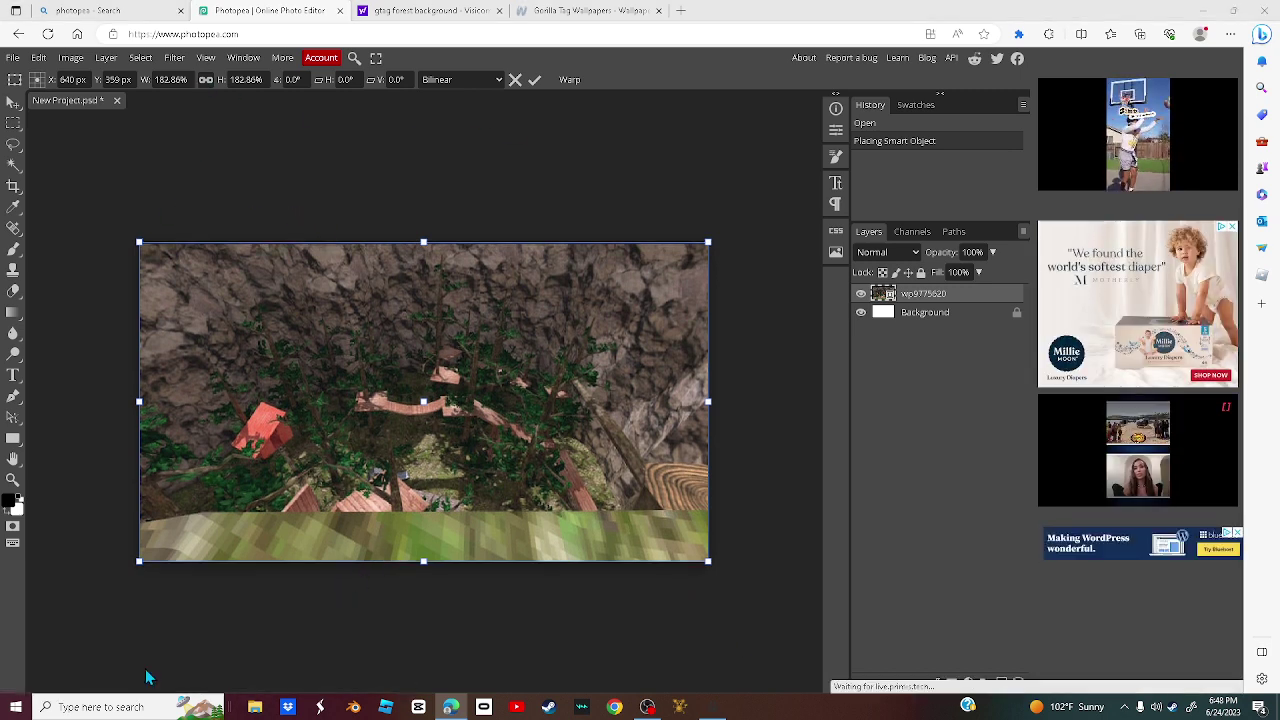
key("super+e")
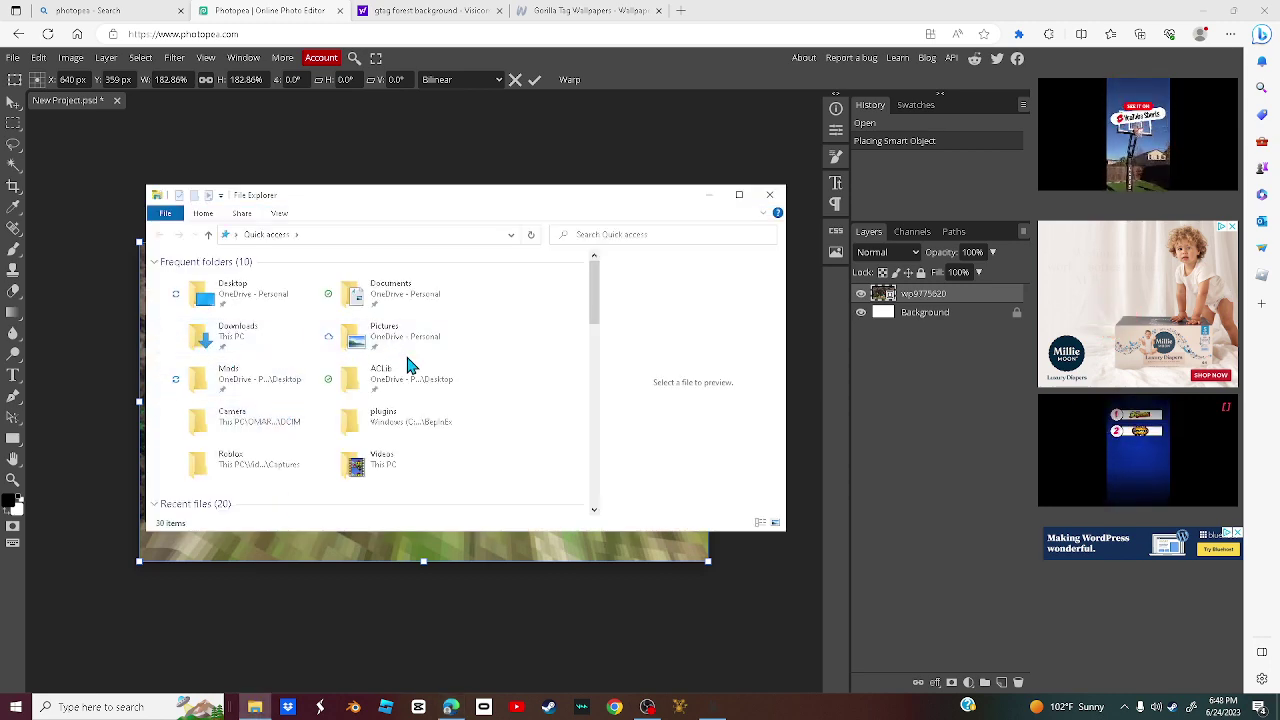
double_click(406, 343)
scroll(372, 398, "down", 2)
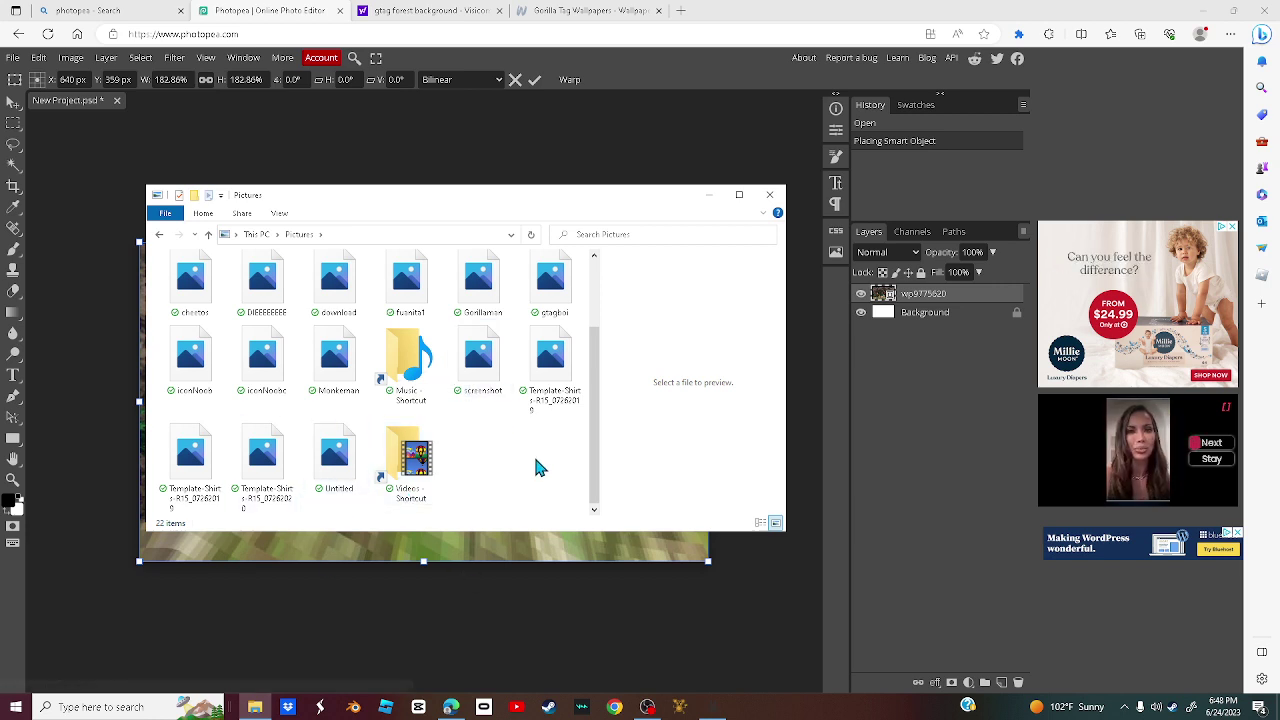
left_click(551, 290)
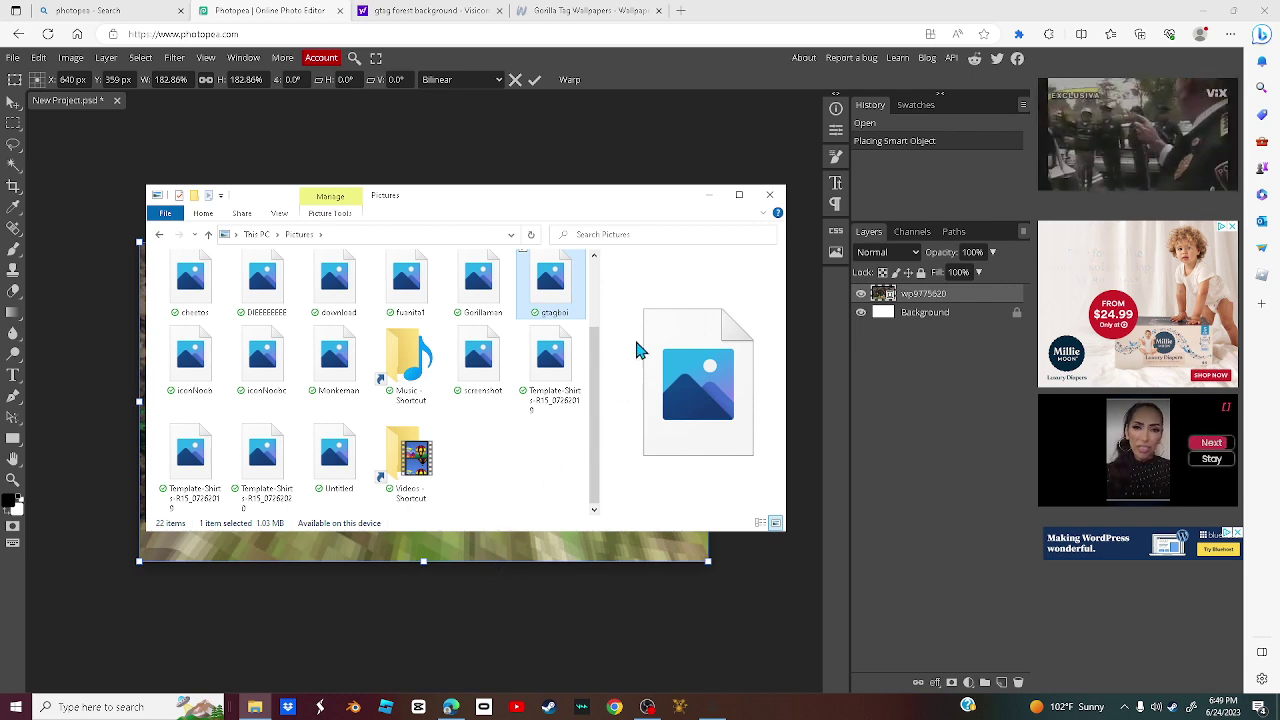
left_click(769, 195)
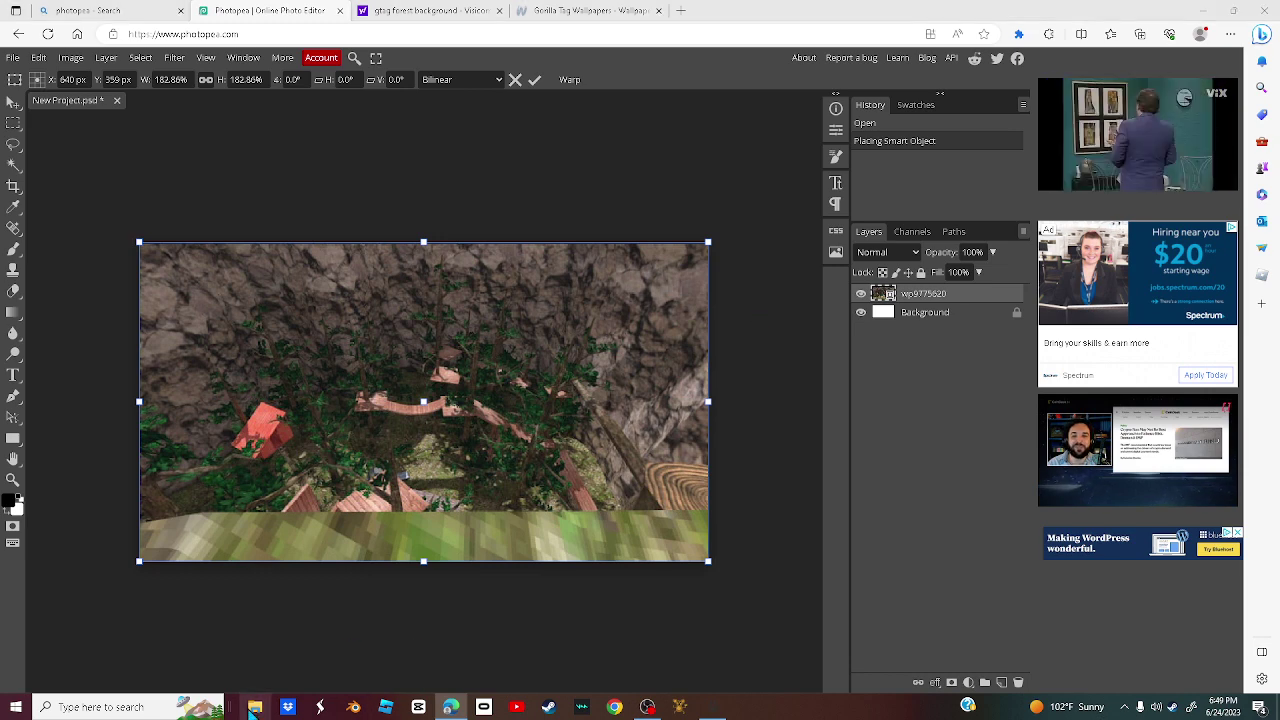
- Place gtagboi from the Pictures folder into the project and move the character down to the grass edge
left_click(255, 707)
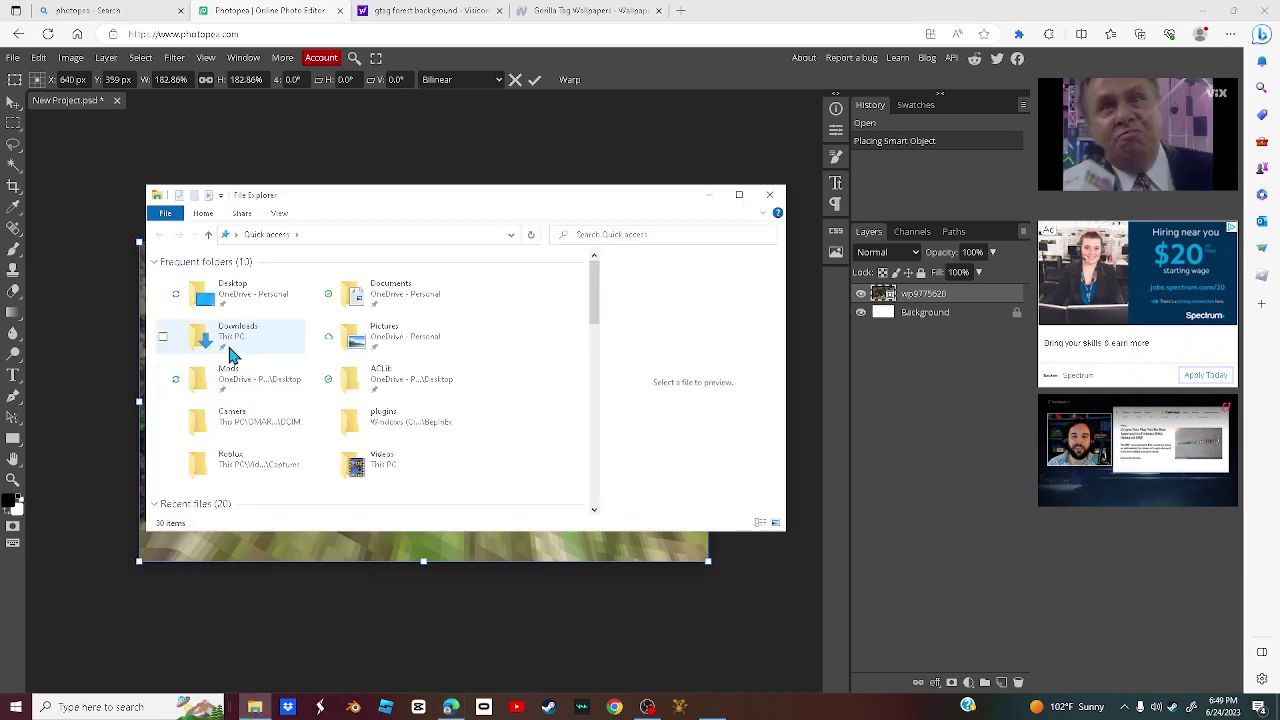
left_click(341, 350)
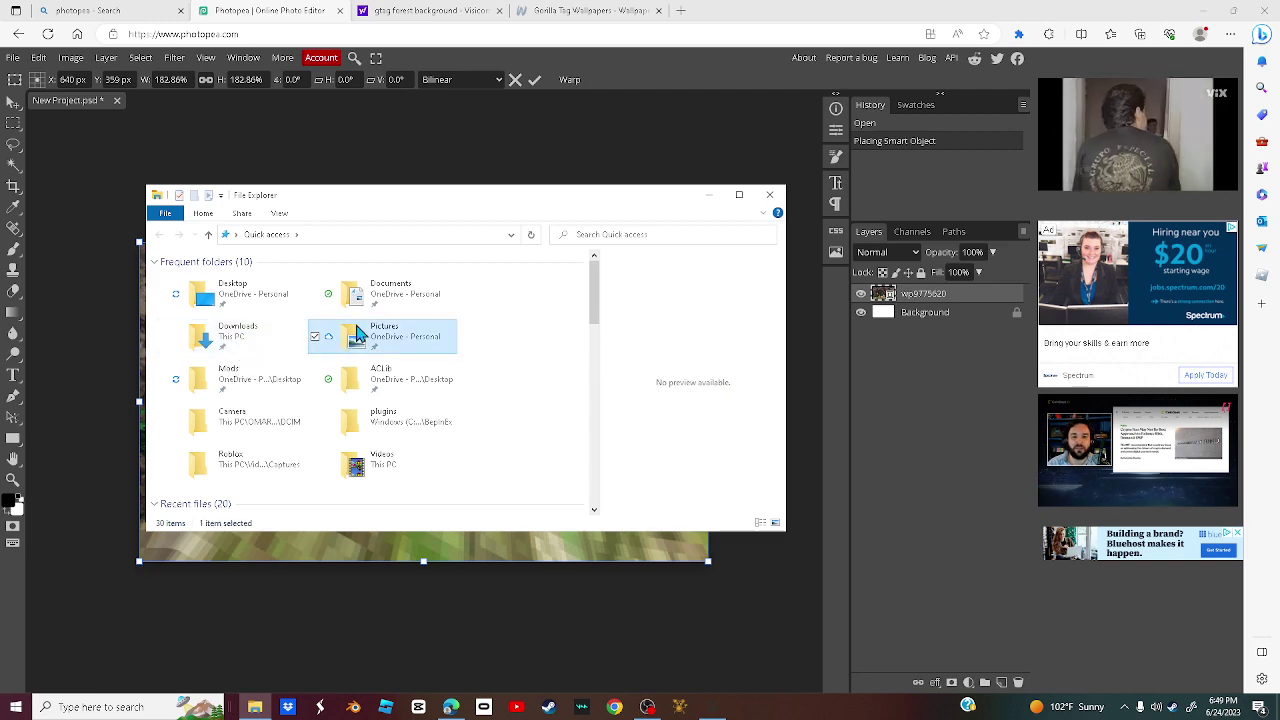
double_click(358, 334)
left_click_drag(437, 191, 735, 146)
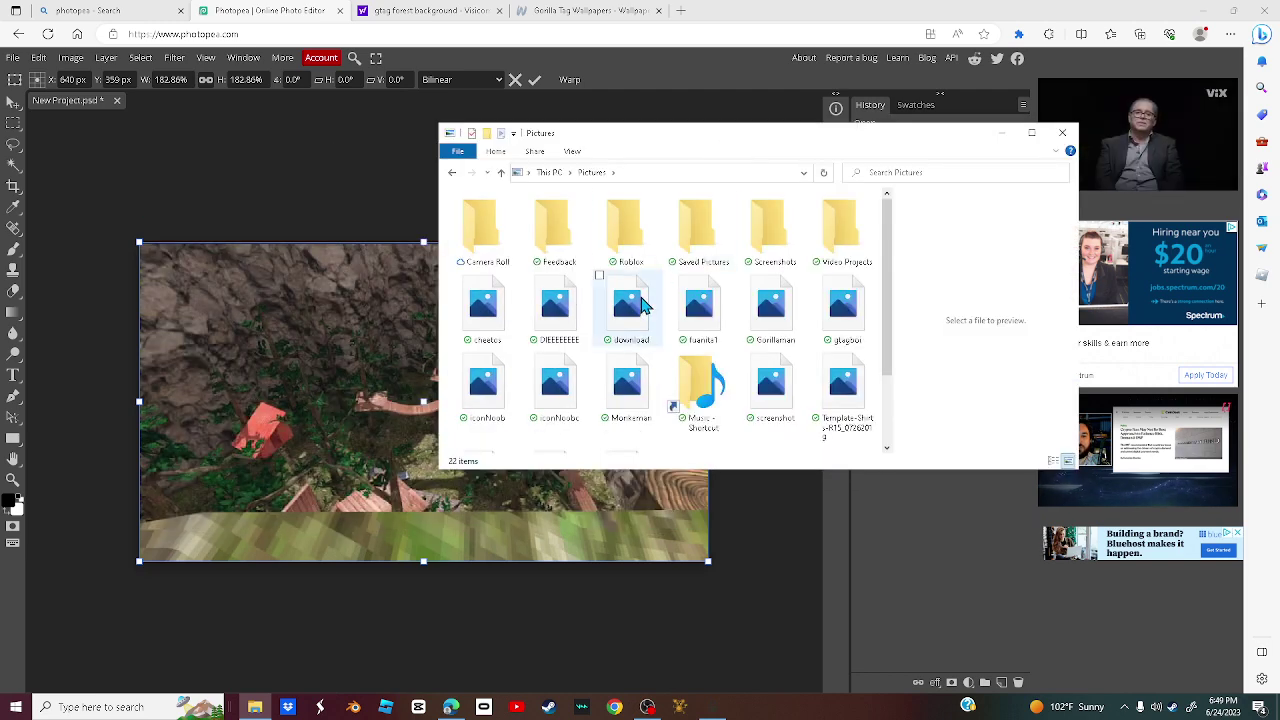
scroll(855, 335, "down", 1)
scroll(855, 335, "up", 1)
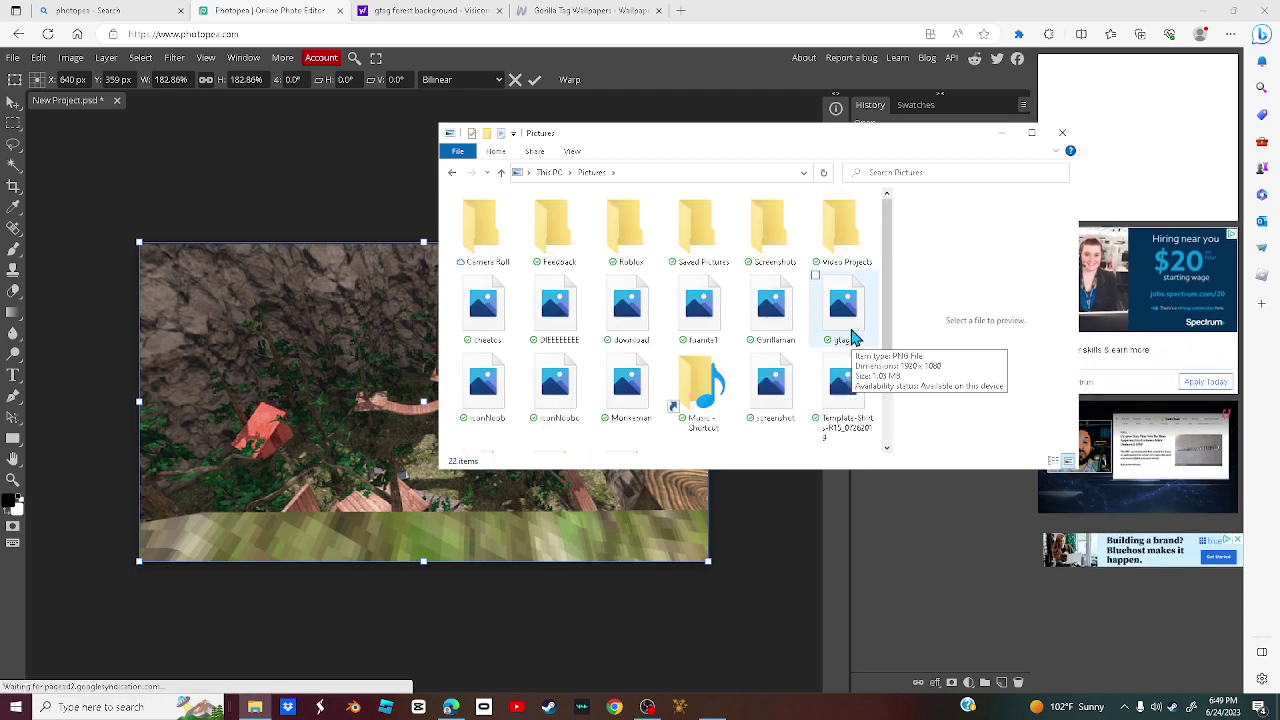
left_click(848, 318)
left_click_drag(351, 424, 323, 398)
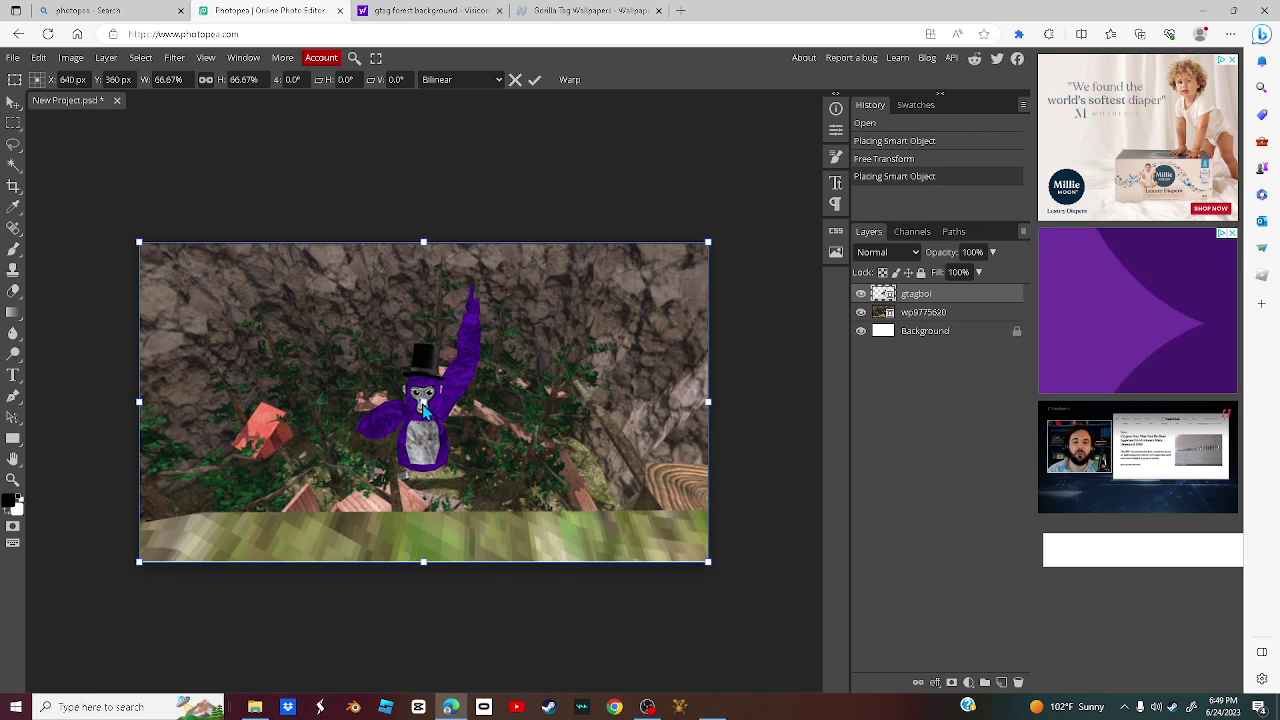
left_click_drag(425, 397, 428, 462)
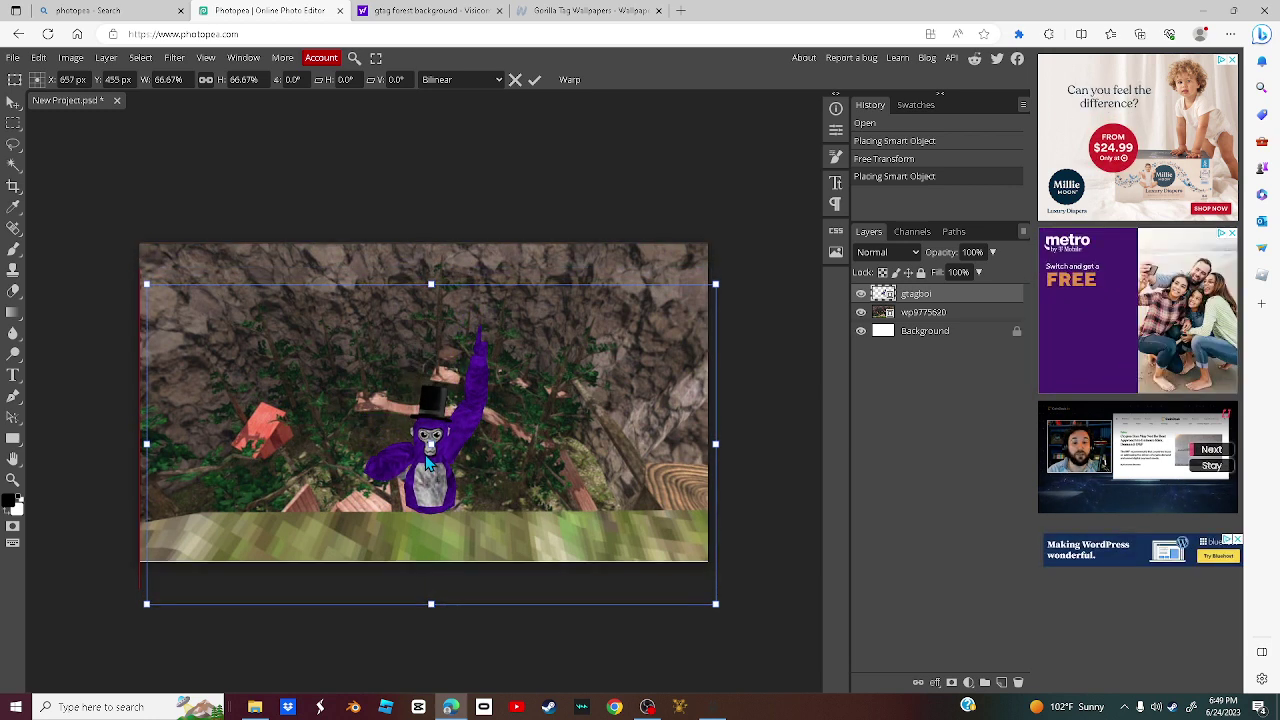
- Set up the Type tool with the Luckiest Guy font at a size of 150 px
left_click(14, 376)
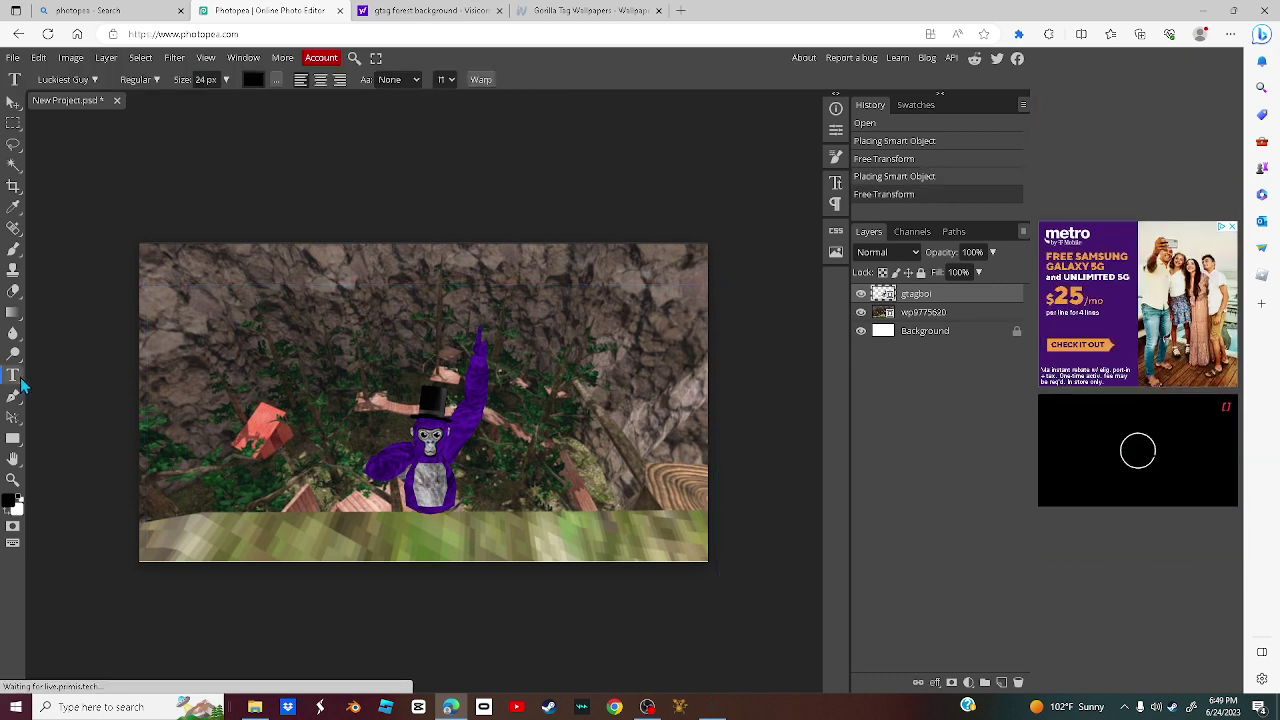
left_click(80, 80)
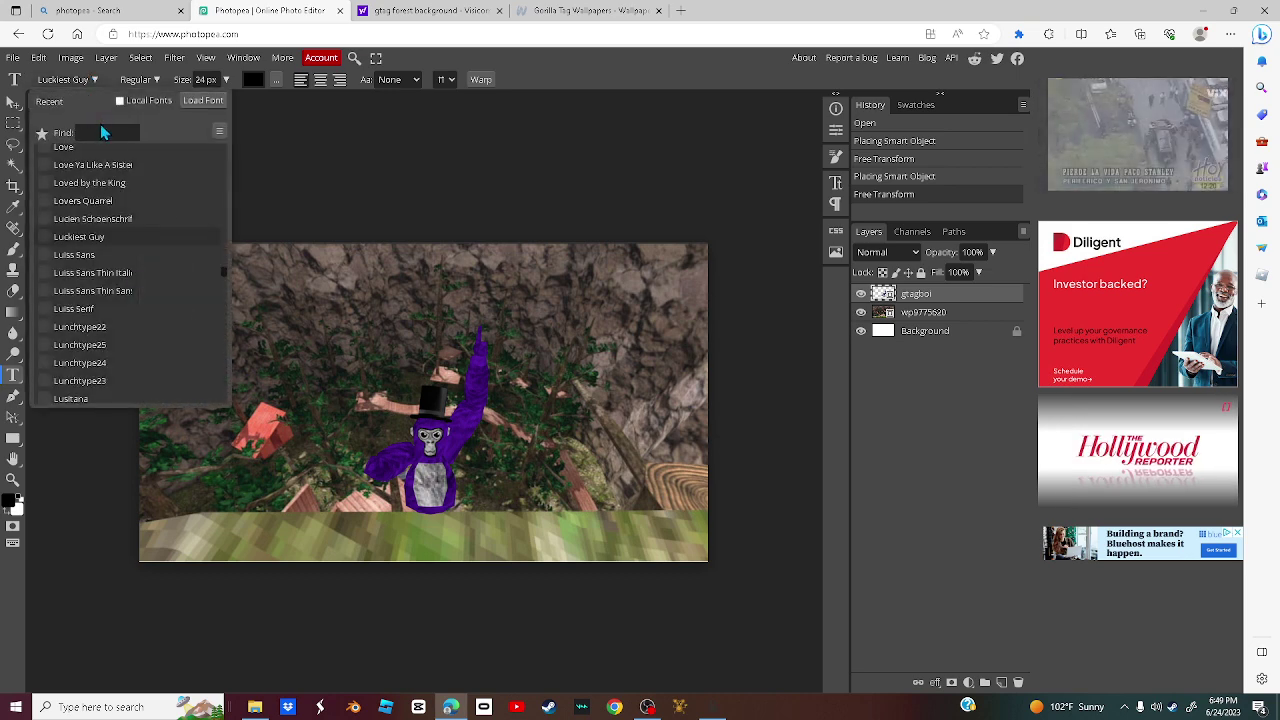
left_click(106, 131)
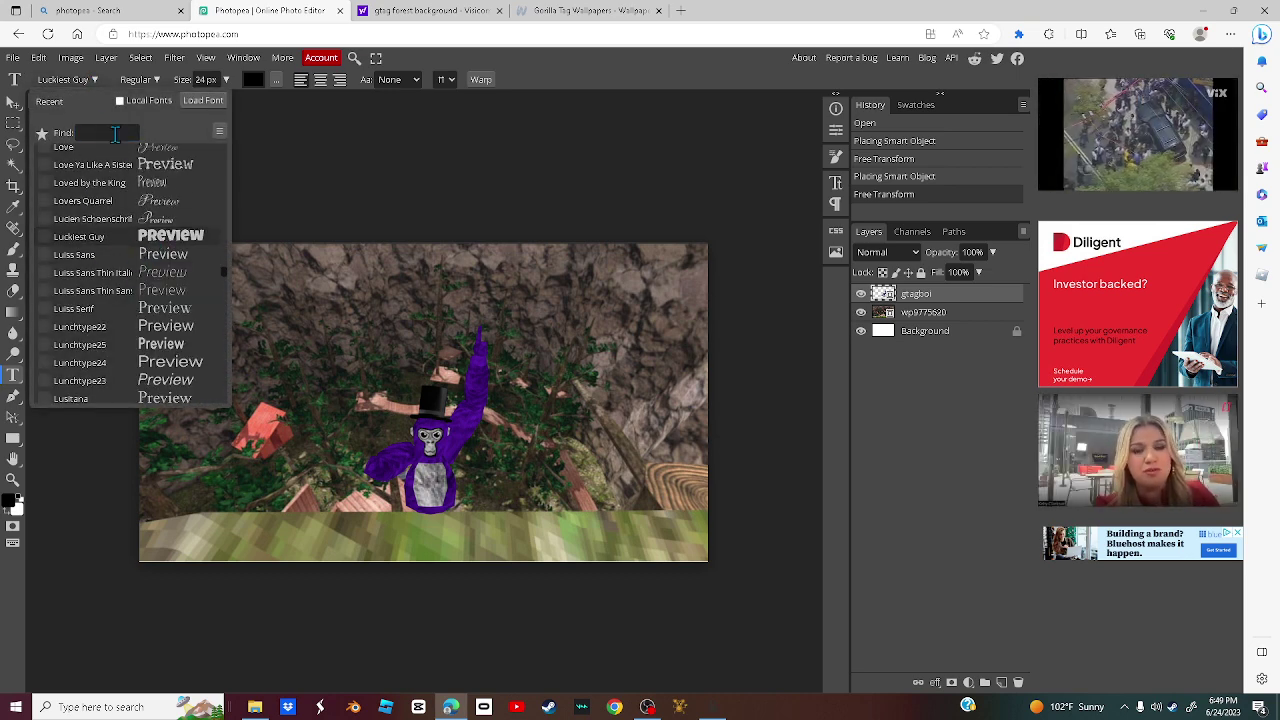
left_click(159, 242)
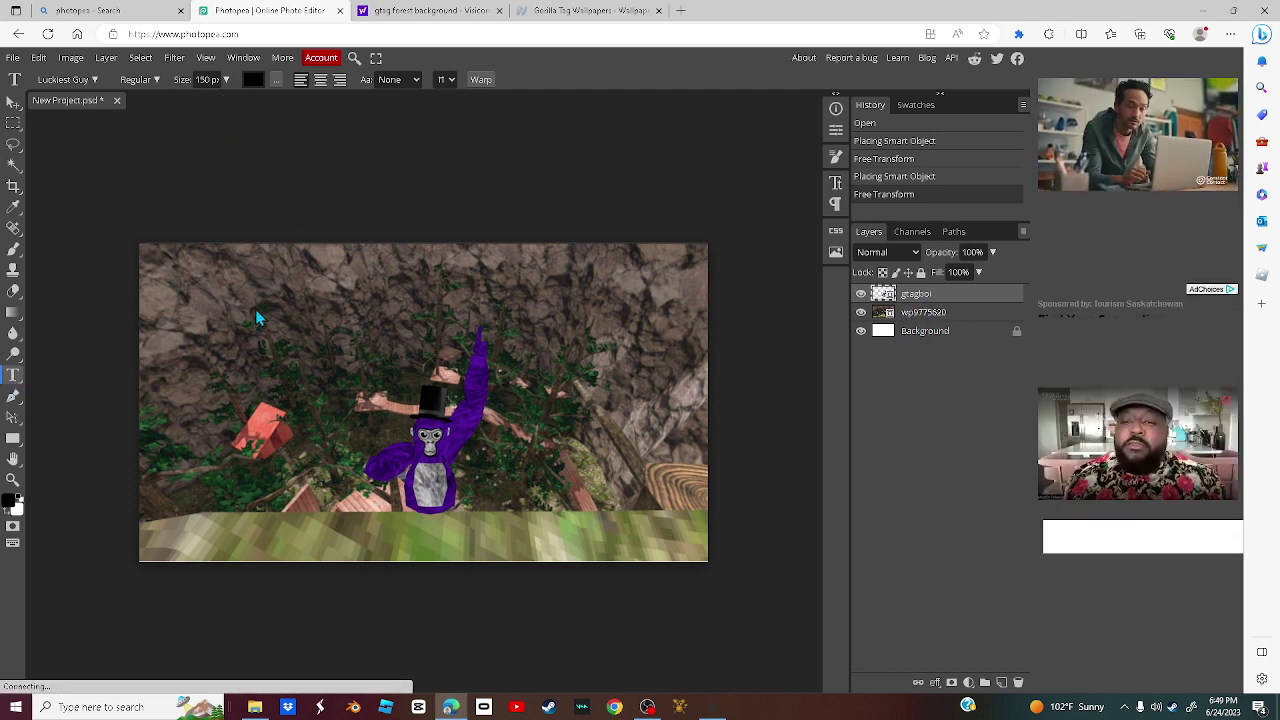
- Add the black text THUMBNAIL above the character, finish the text layer and switch to the Move tool
left_click(286, 290)
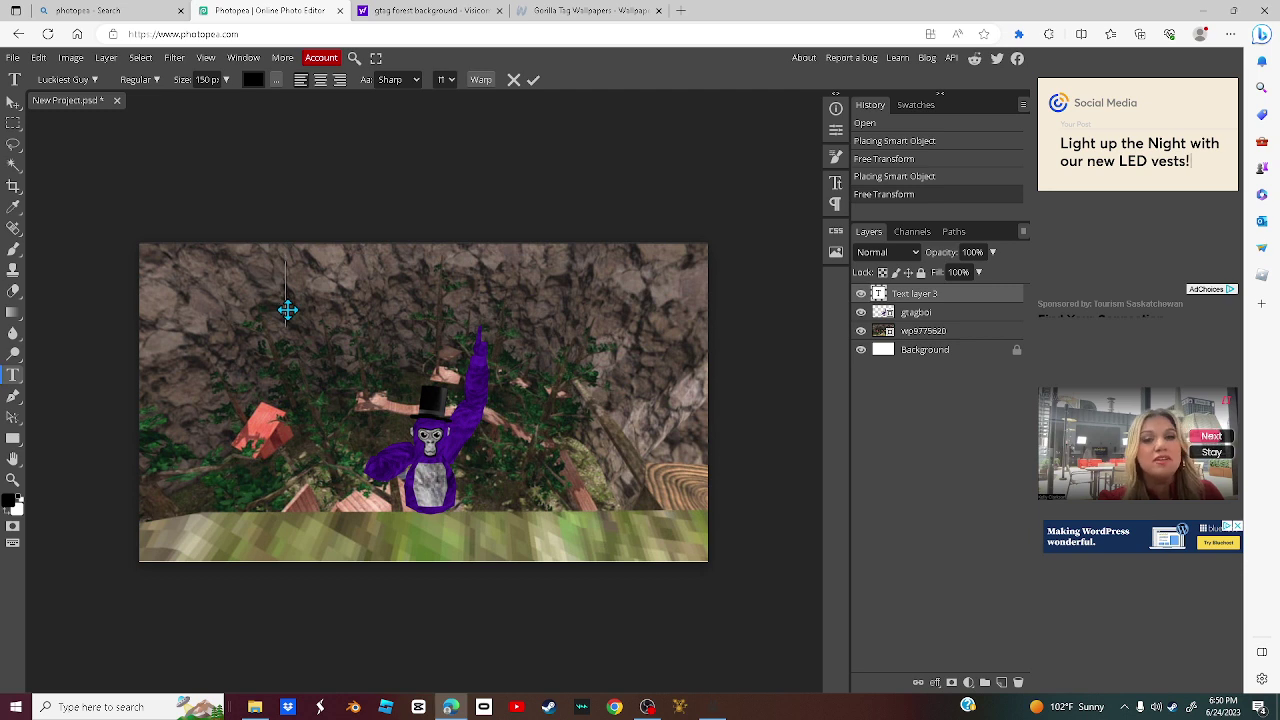
type("THU")
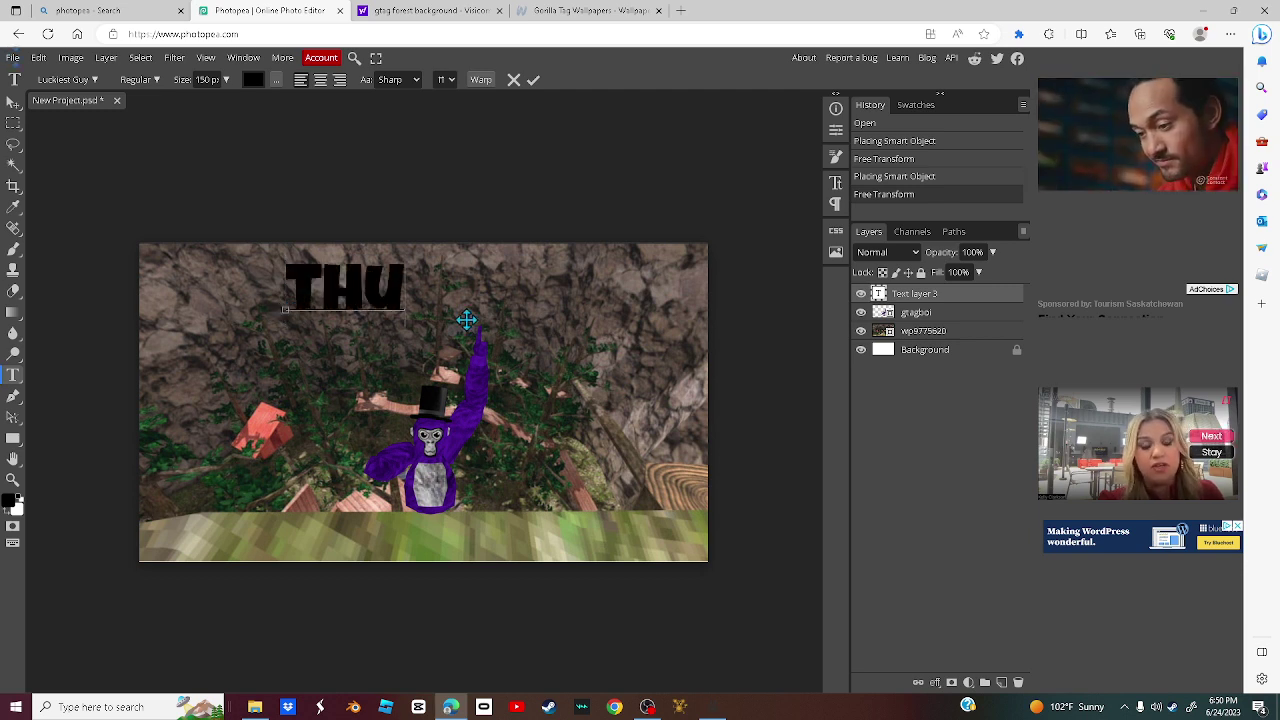
type("MBNAIL")
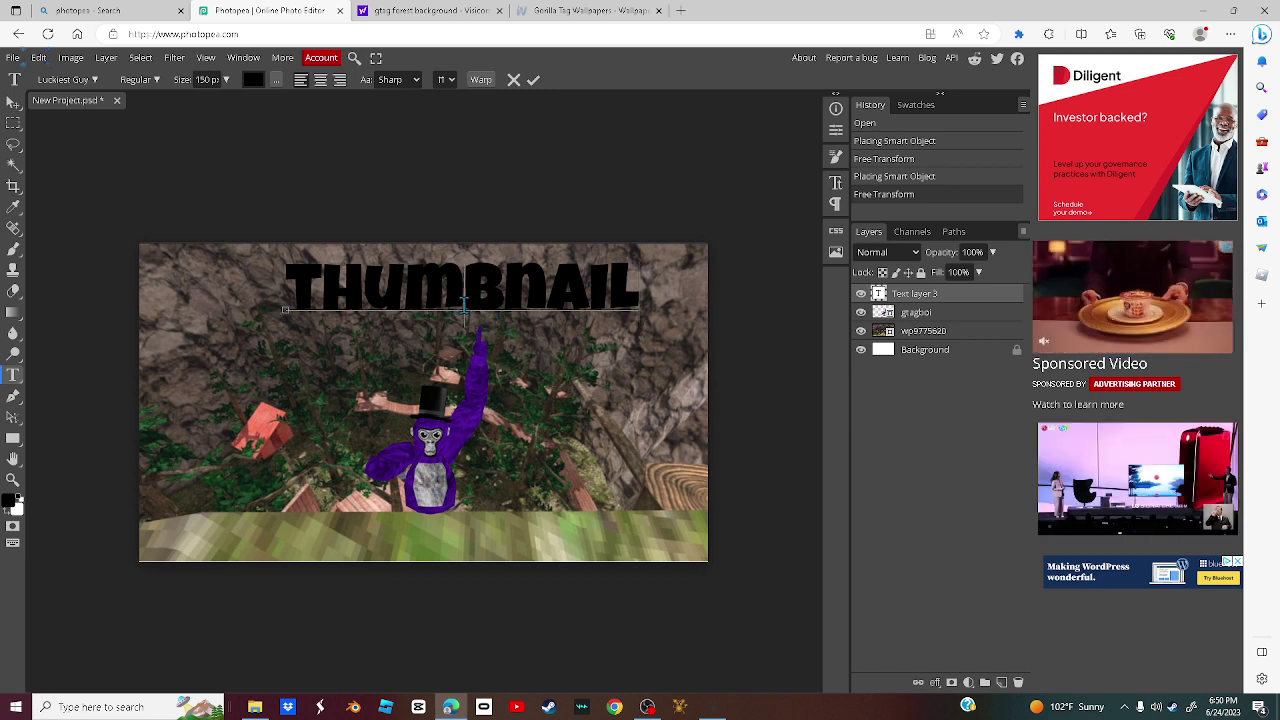
left_click(13, 101)
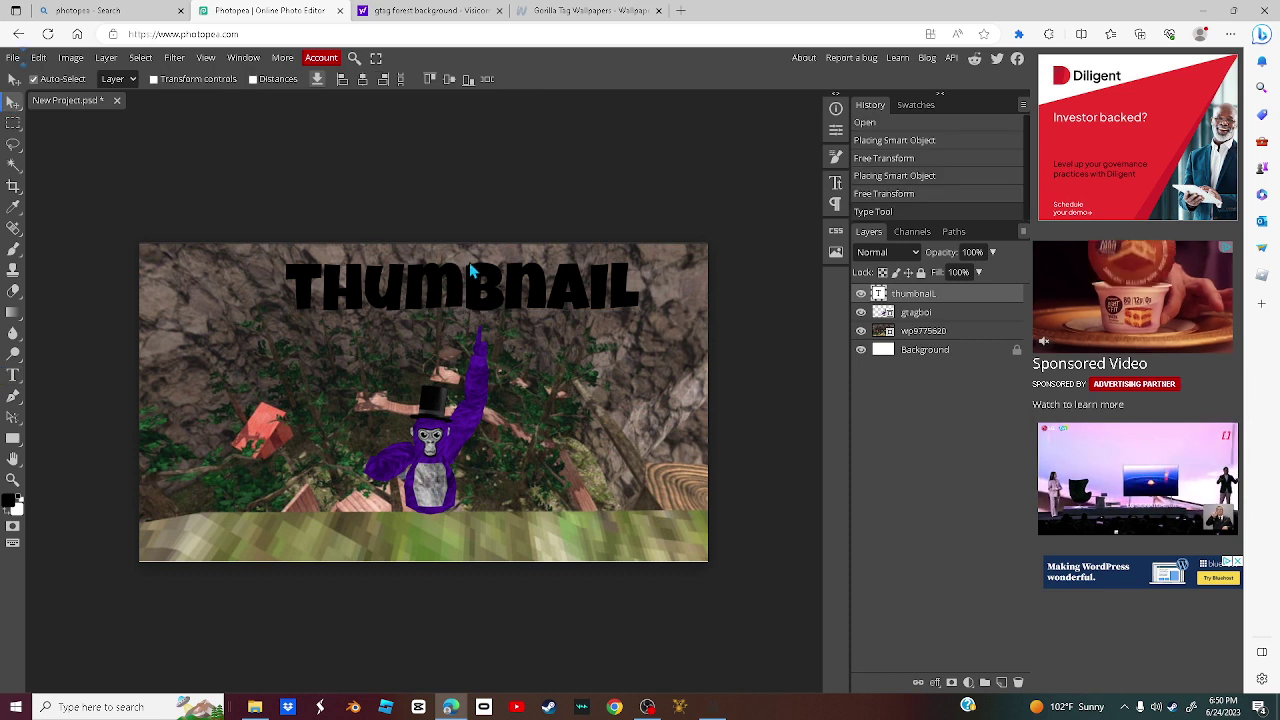
- Move the THUMBNAIL title slightly down and to the left above the character, and export the image as a PNG named New Project
left_click_drag(463, 285, 433, 310)
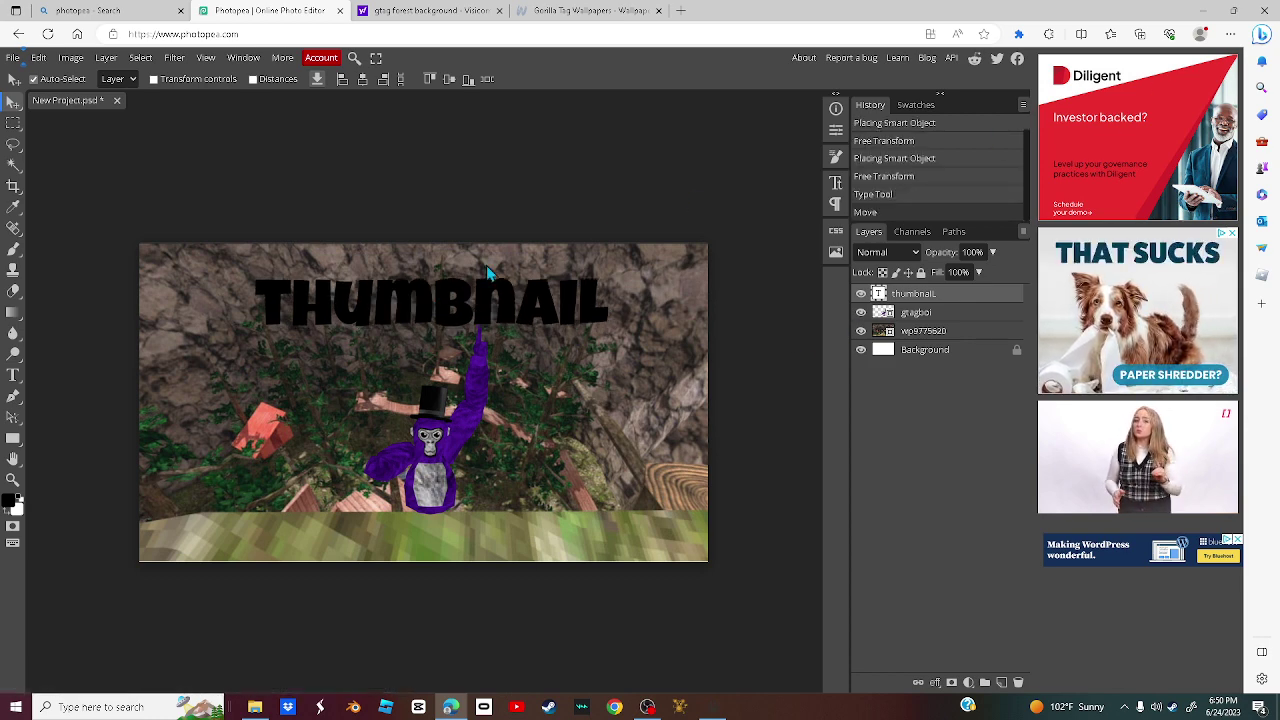
left_click(15, 58)
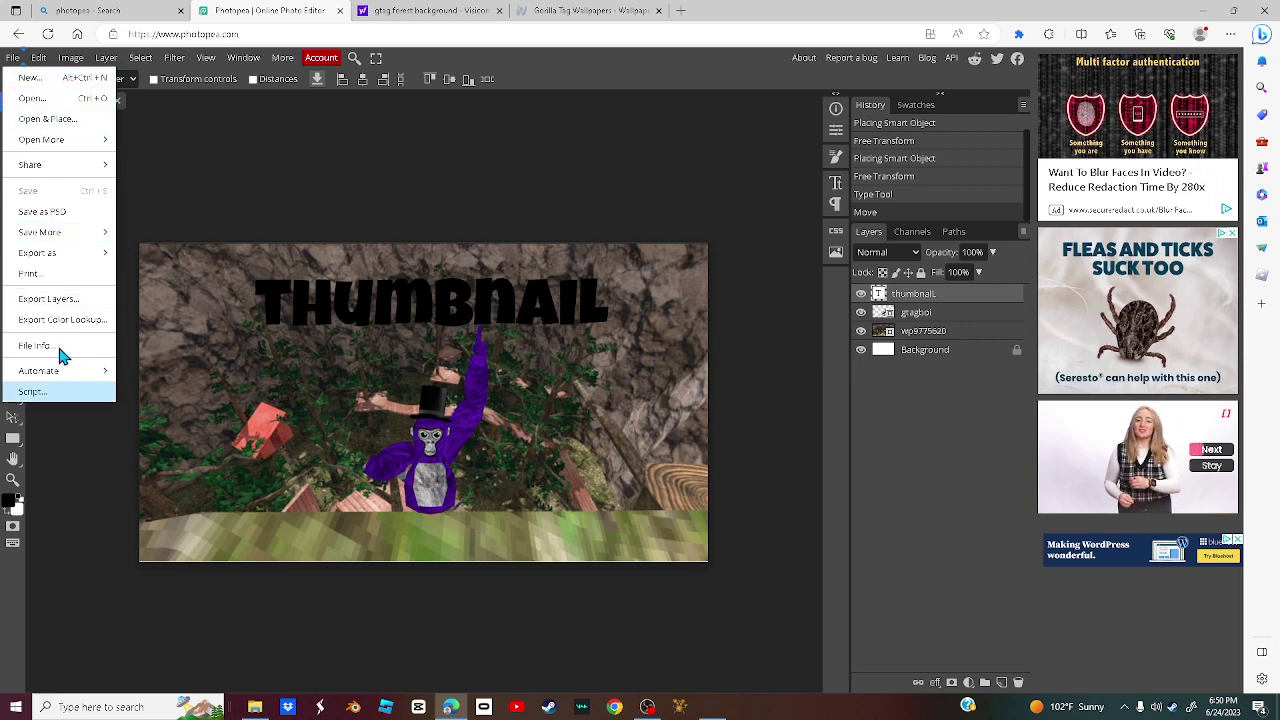
mouse_move(40, 263)
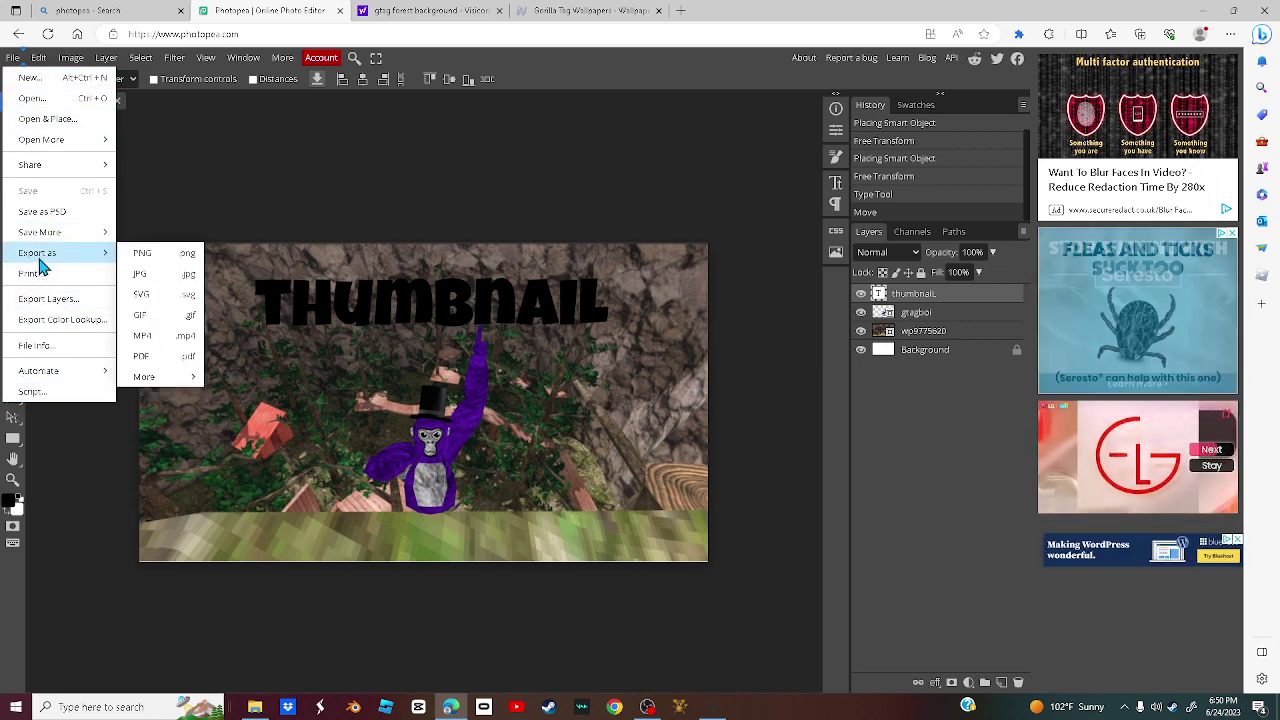
left_click(144, 252)
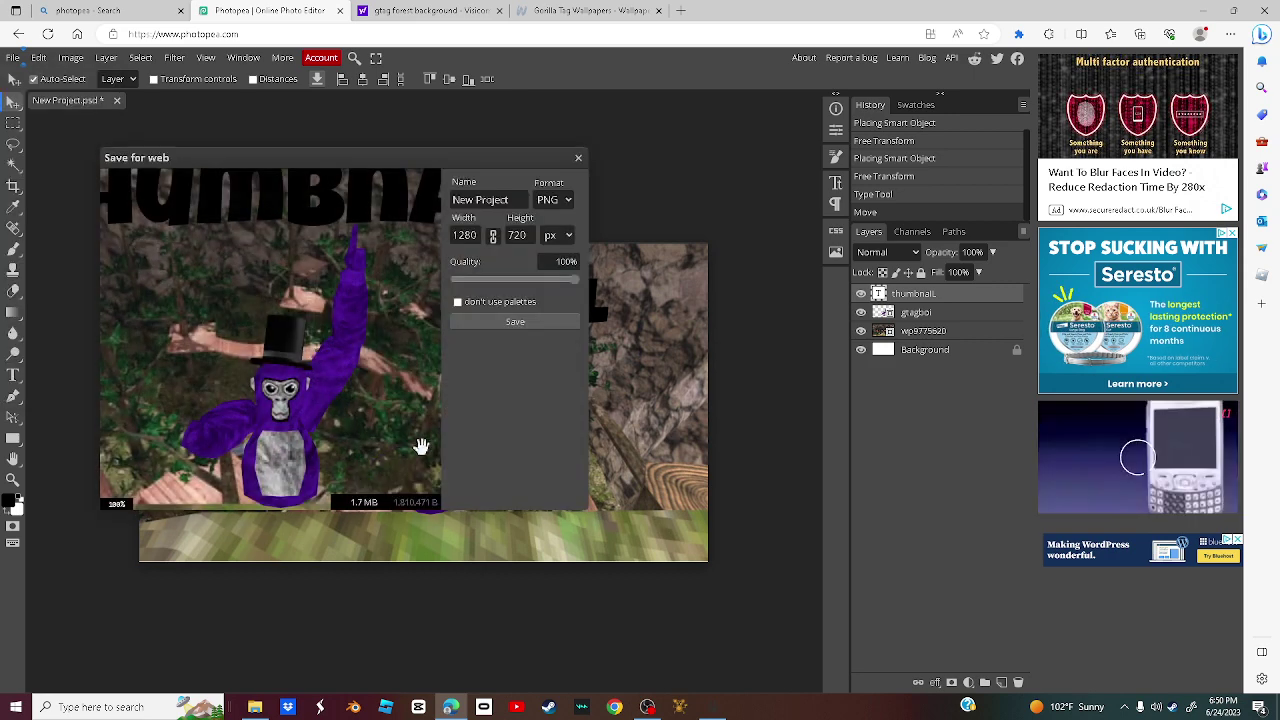
left_click(474, 318)
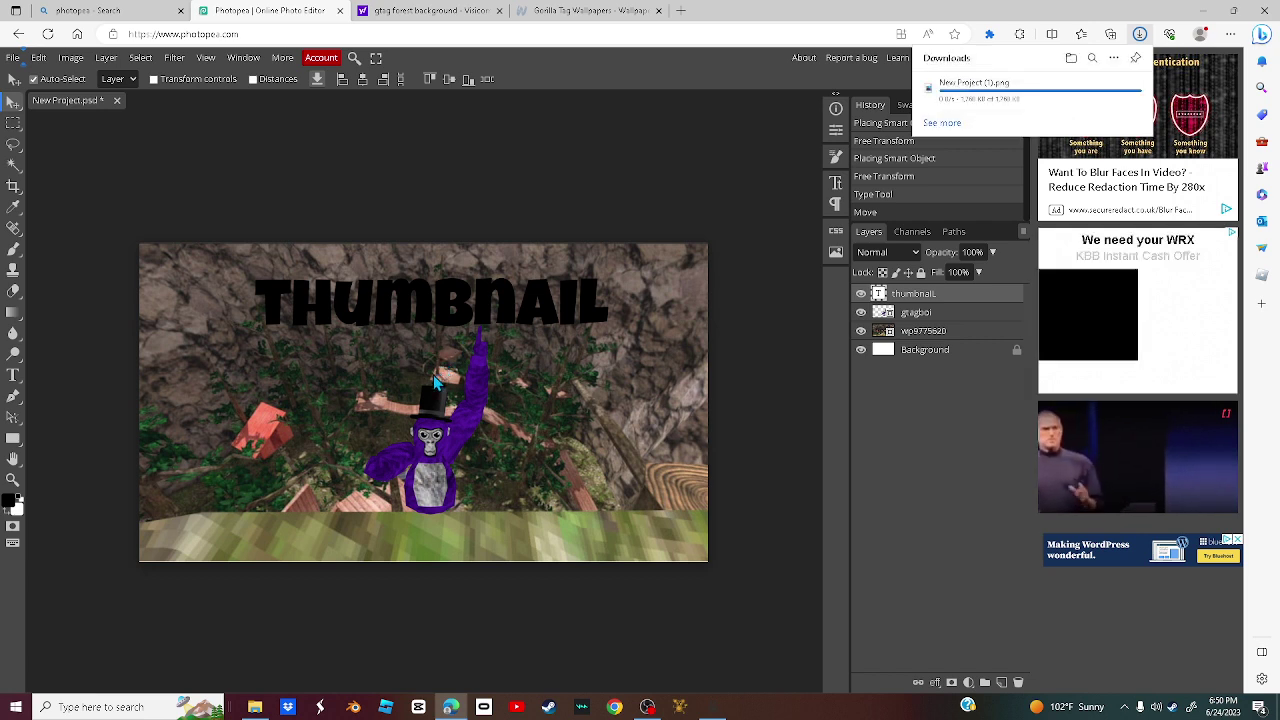
mouse_move(1030, 103)
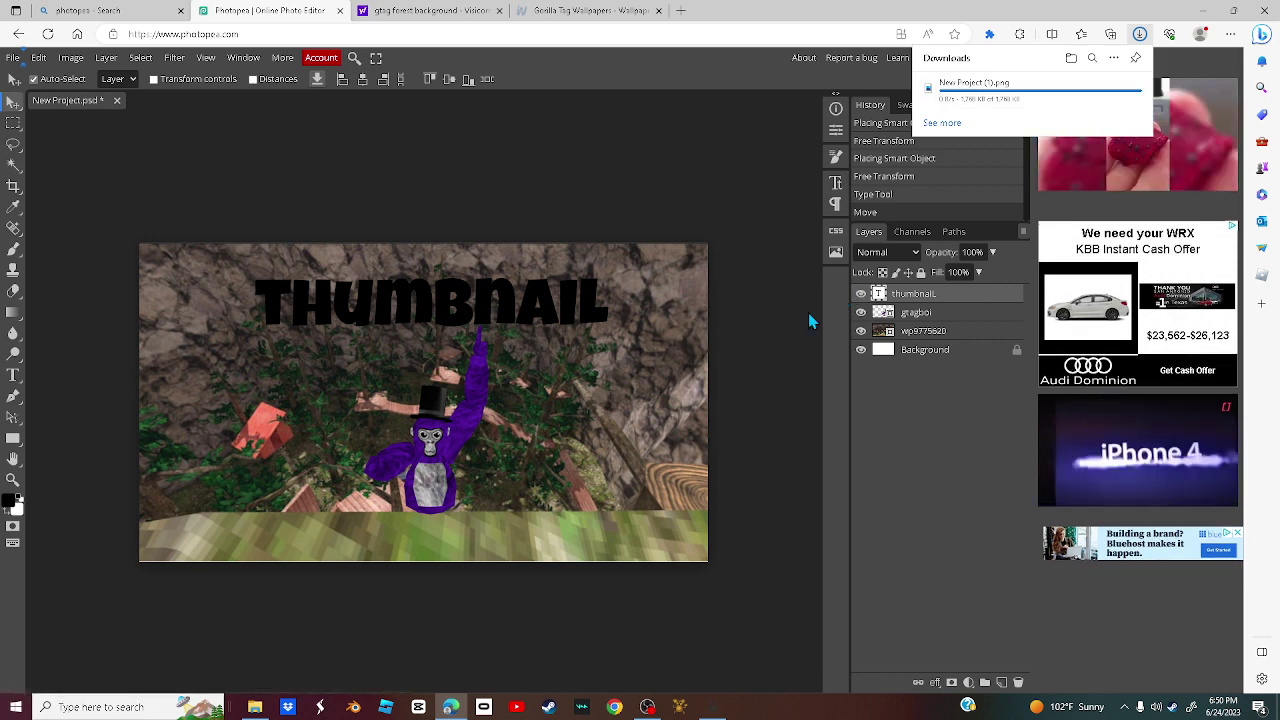
- Minimize the browser and close the Pictures folder window, ending in OBS Studio
left_click(1205, 11)
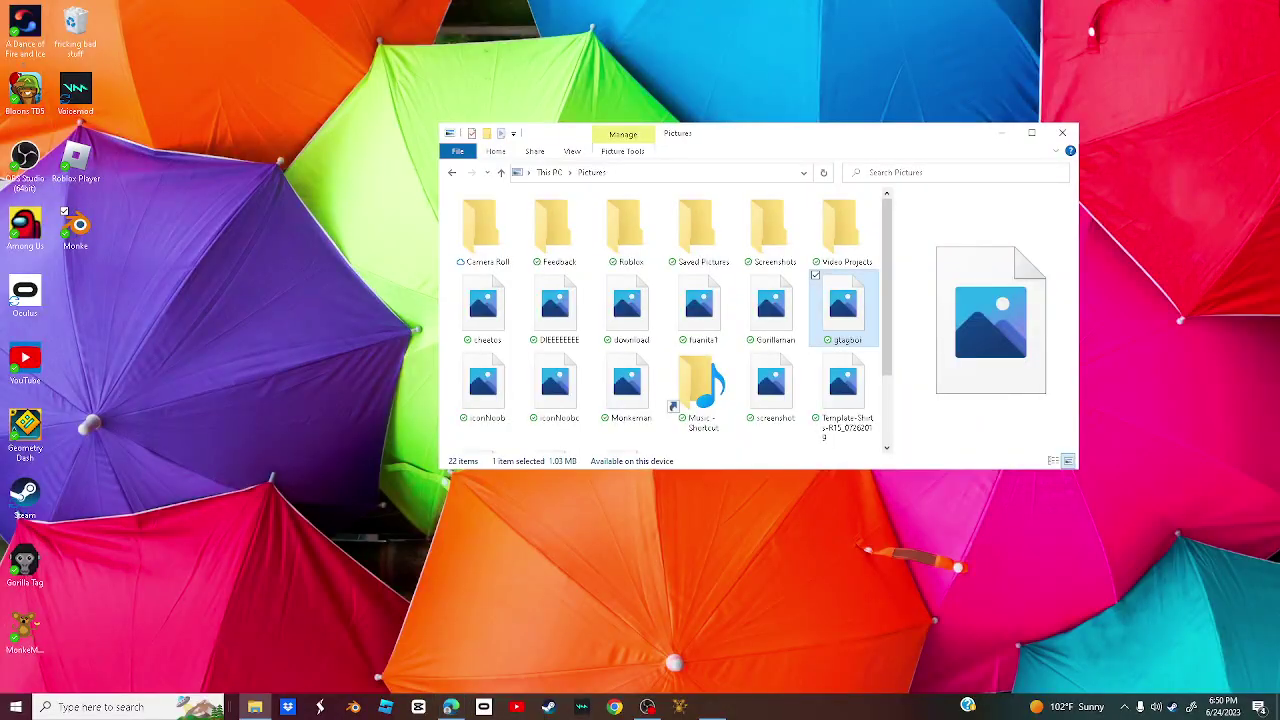
left_click(1030, 132)
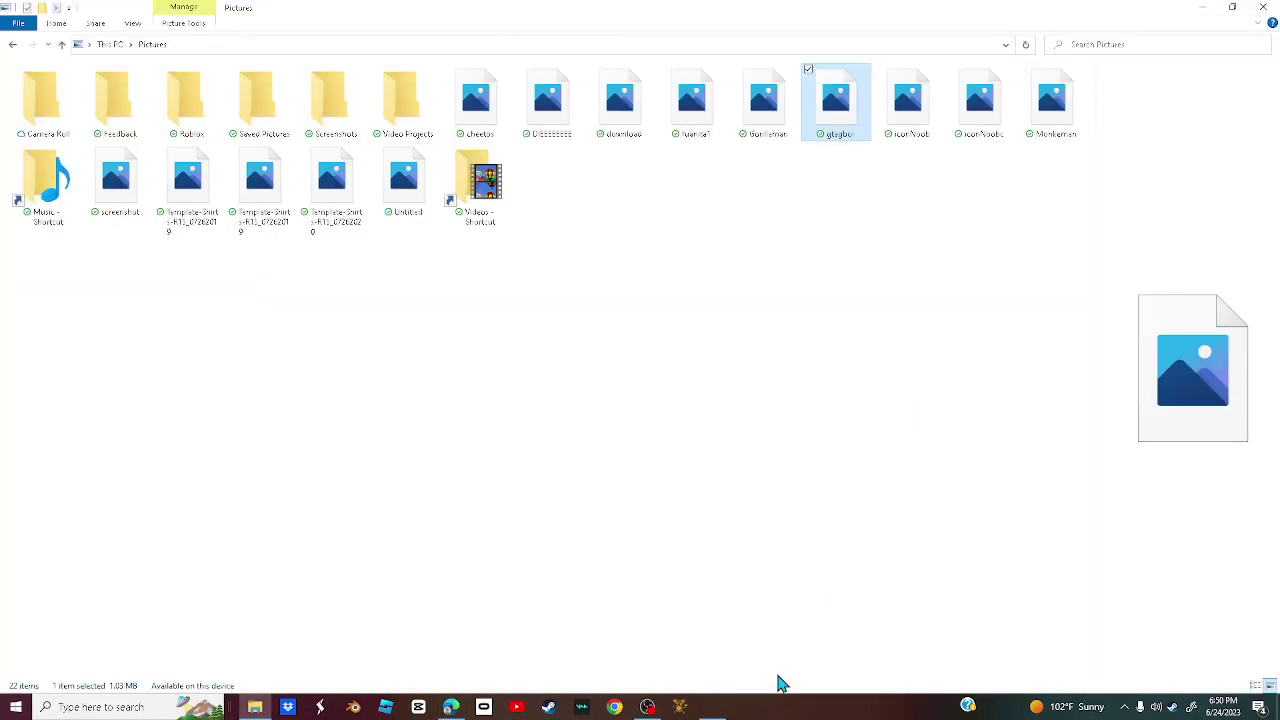
left_click(1262, 7)
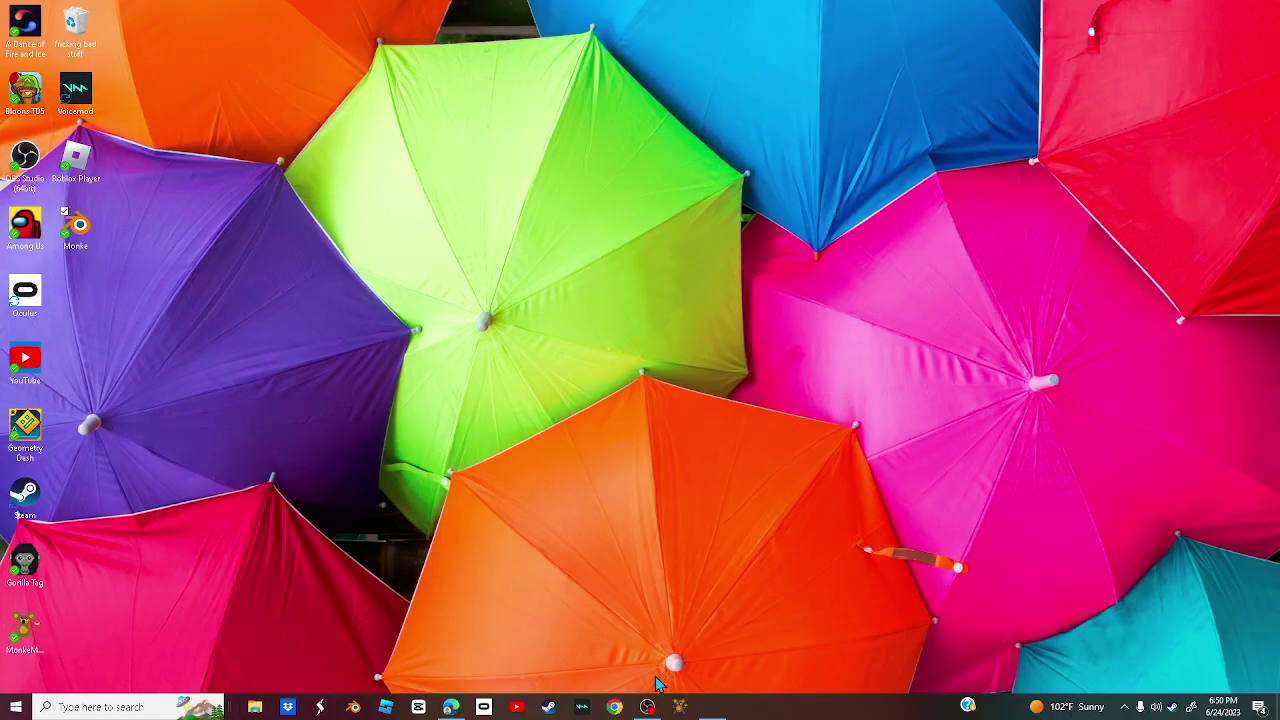
left_click(648, 706)
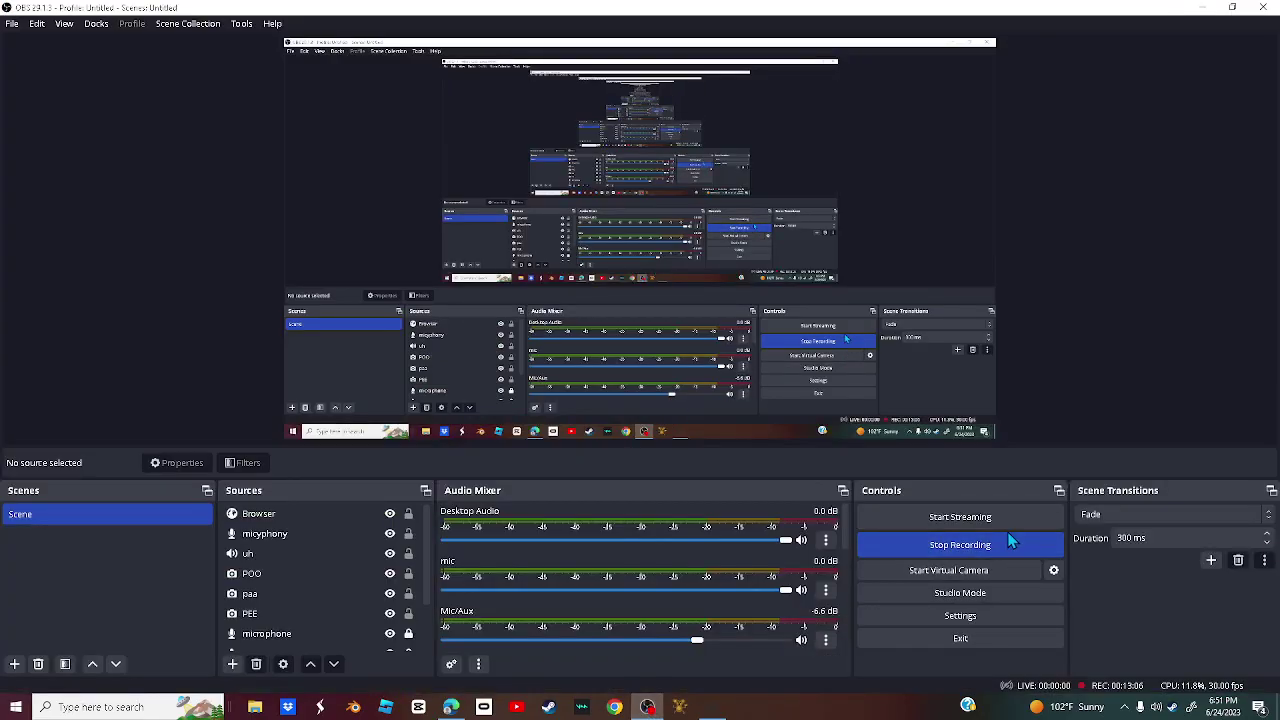